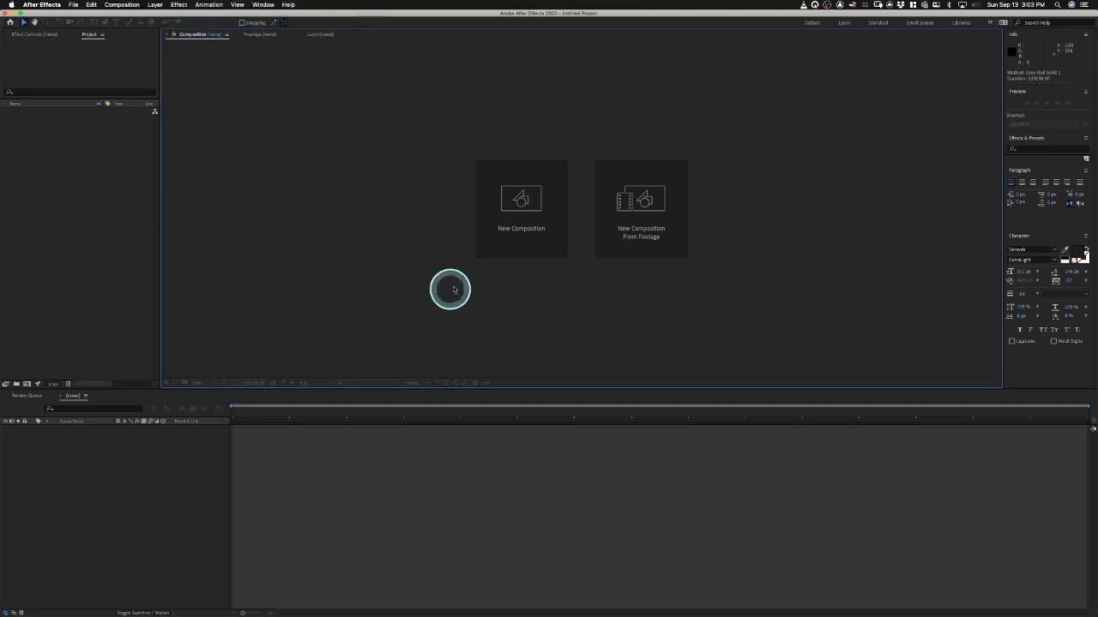
left_click(815, 548)
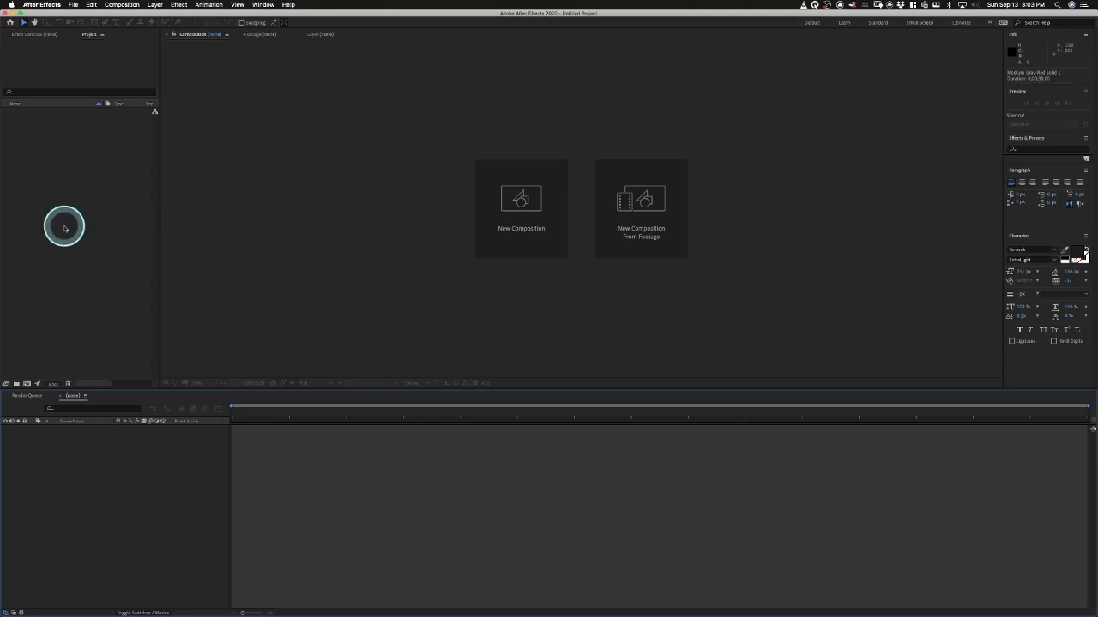
left_click(525, 206)
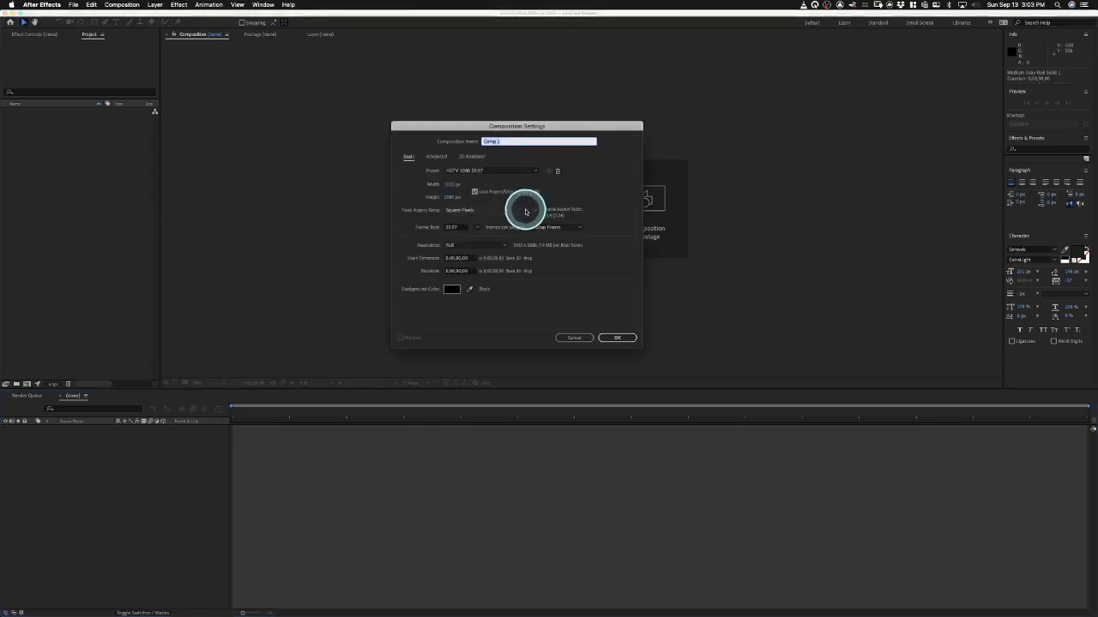
left_click(574, 337)
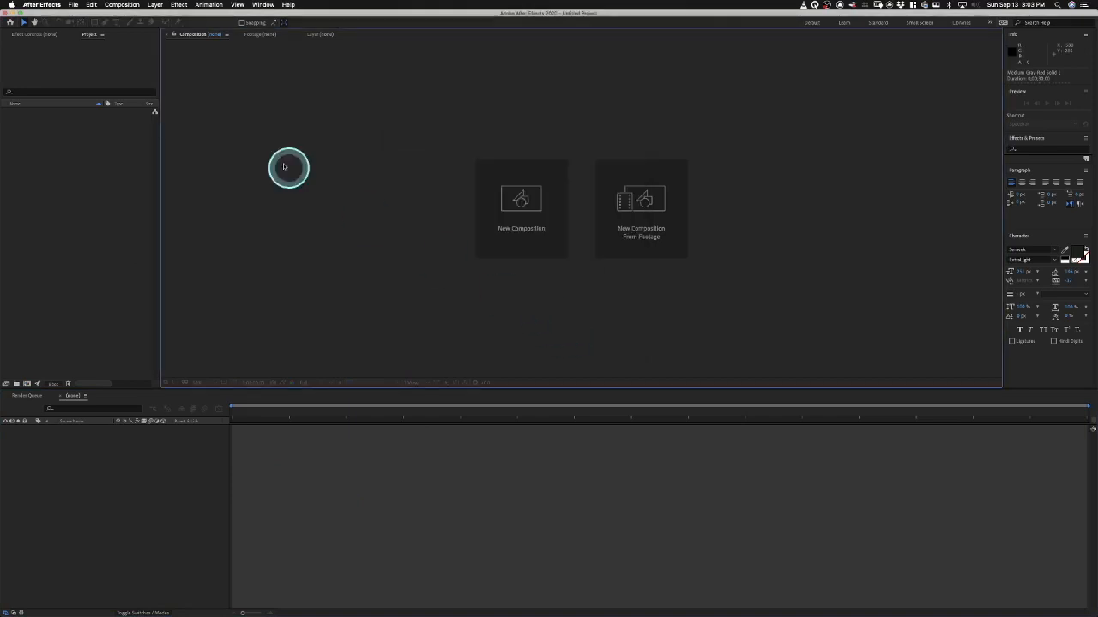
left_click(120, 5)
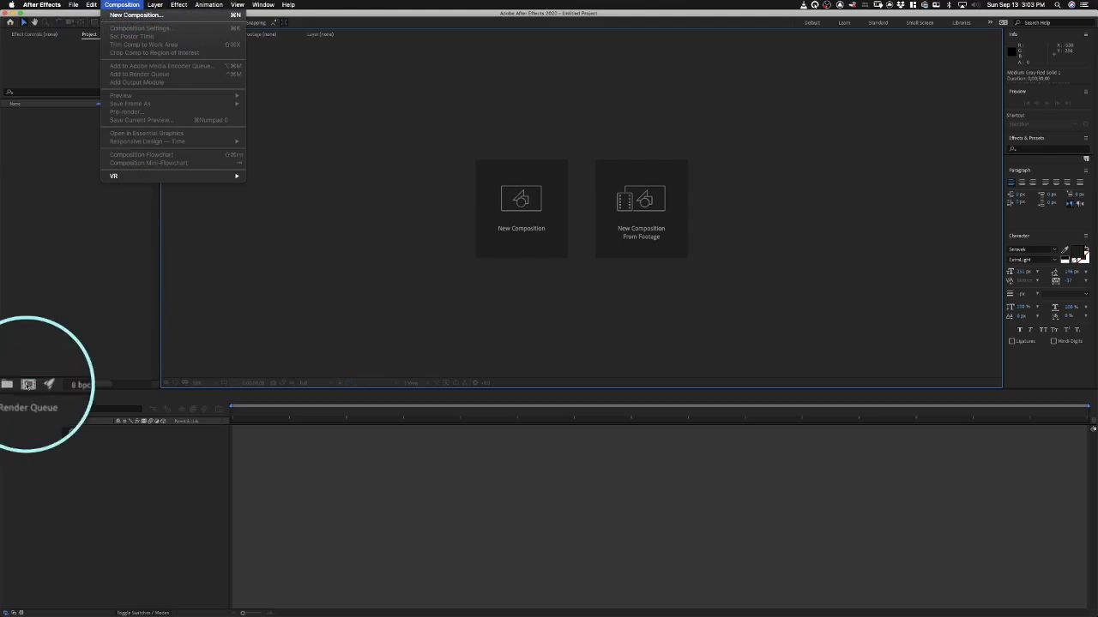
left_click(29, 386)
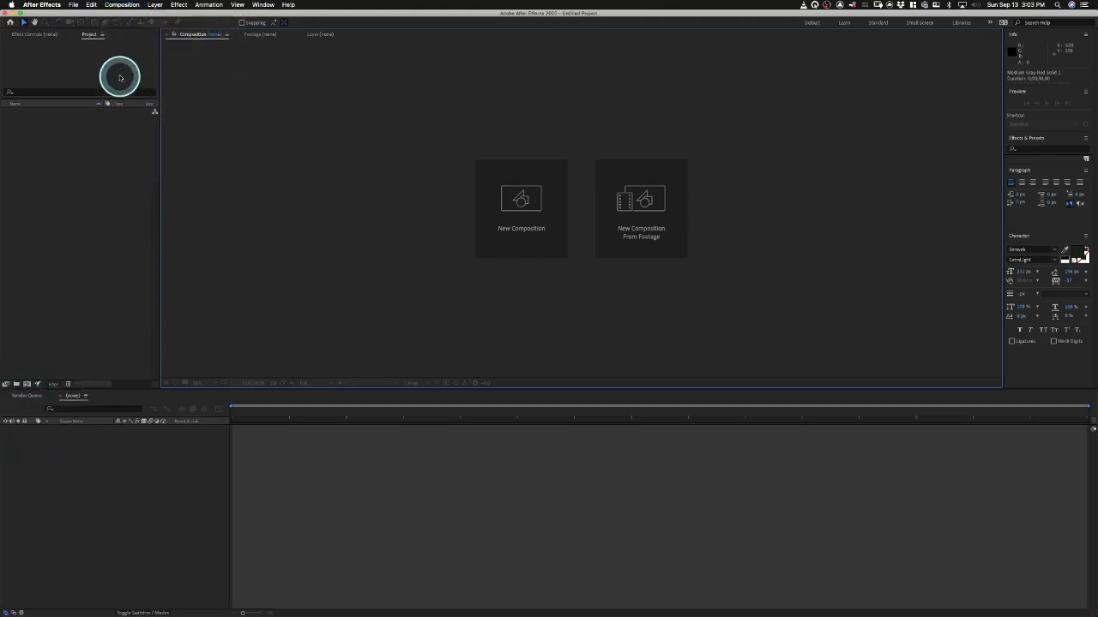
Step: Create a new composition from the HDTV 1080 24 preset with a duration of 5 seconds
left_click(524, 214)
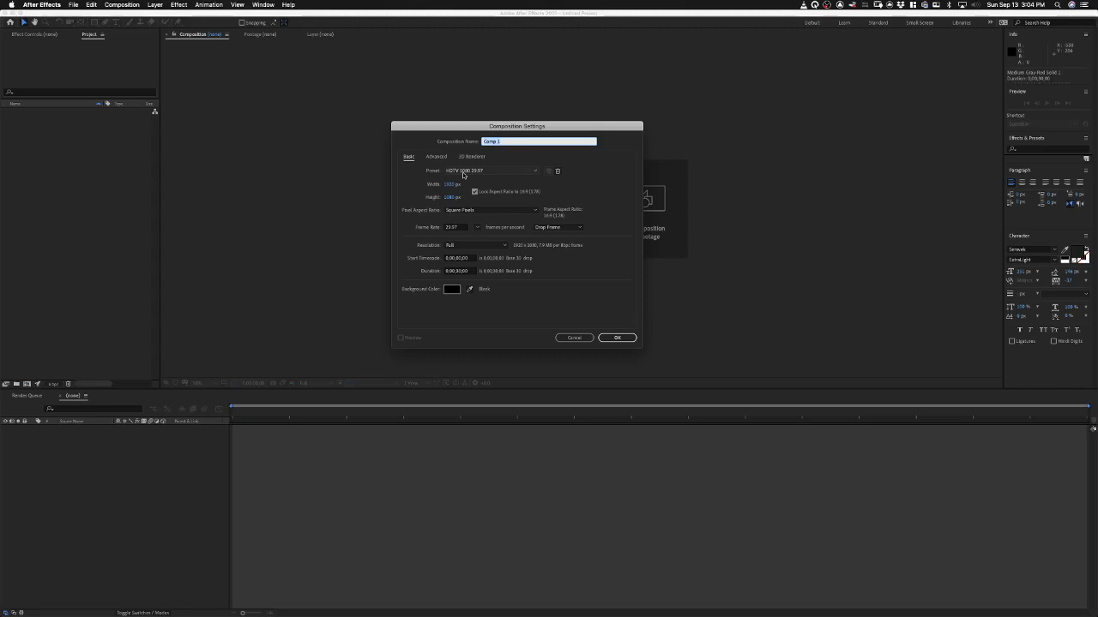
left_click(533, 173)
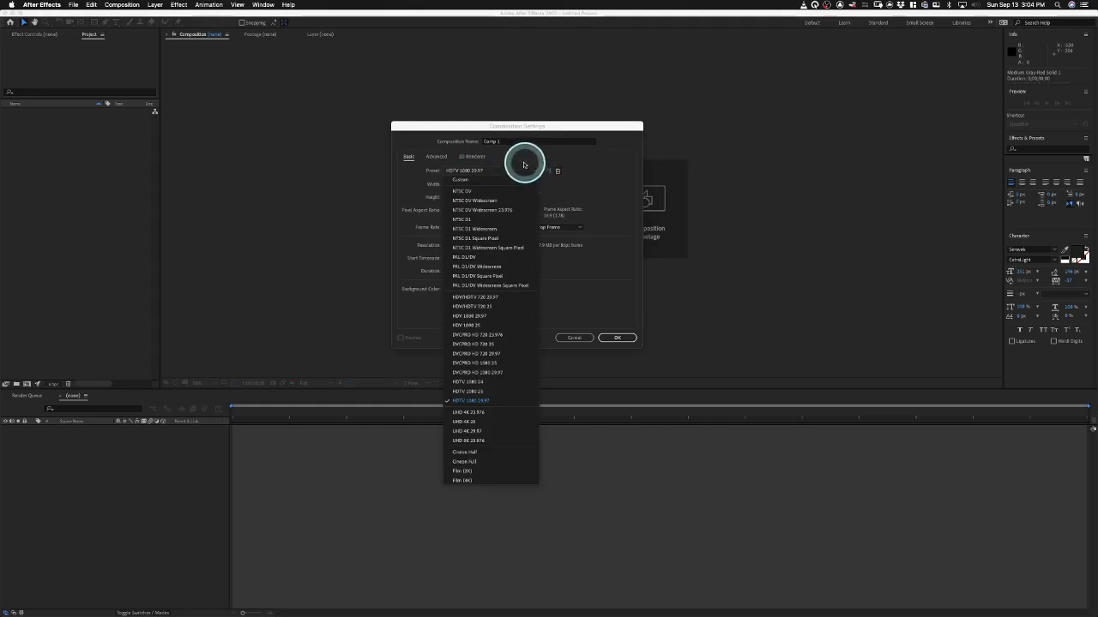
left_click(538, 160)
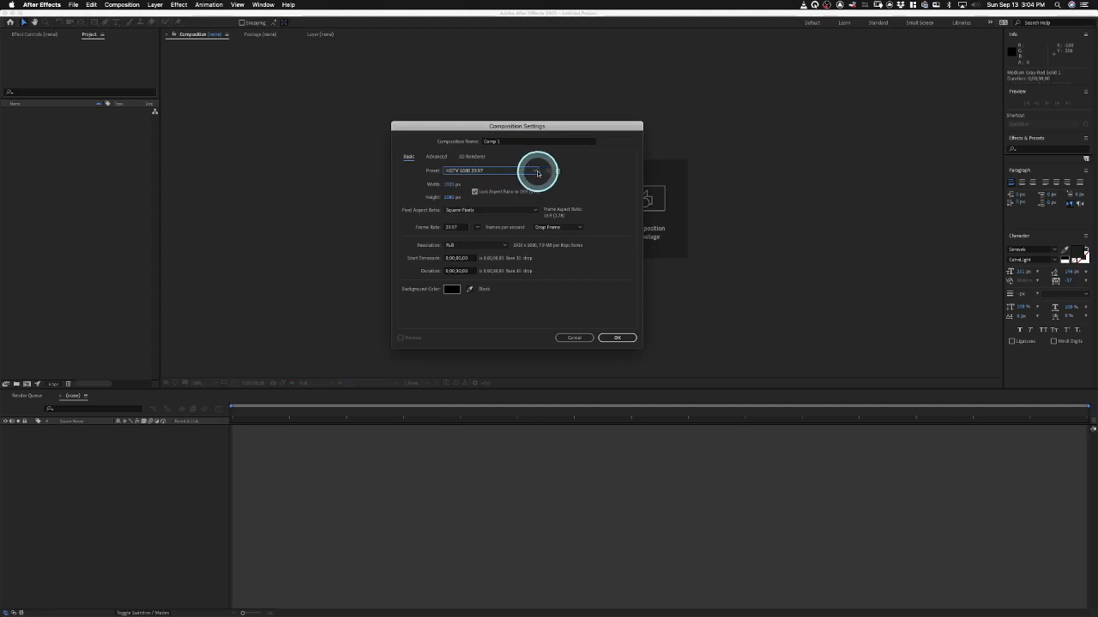
left_click(538, 172)
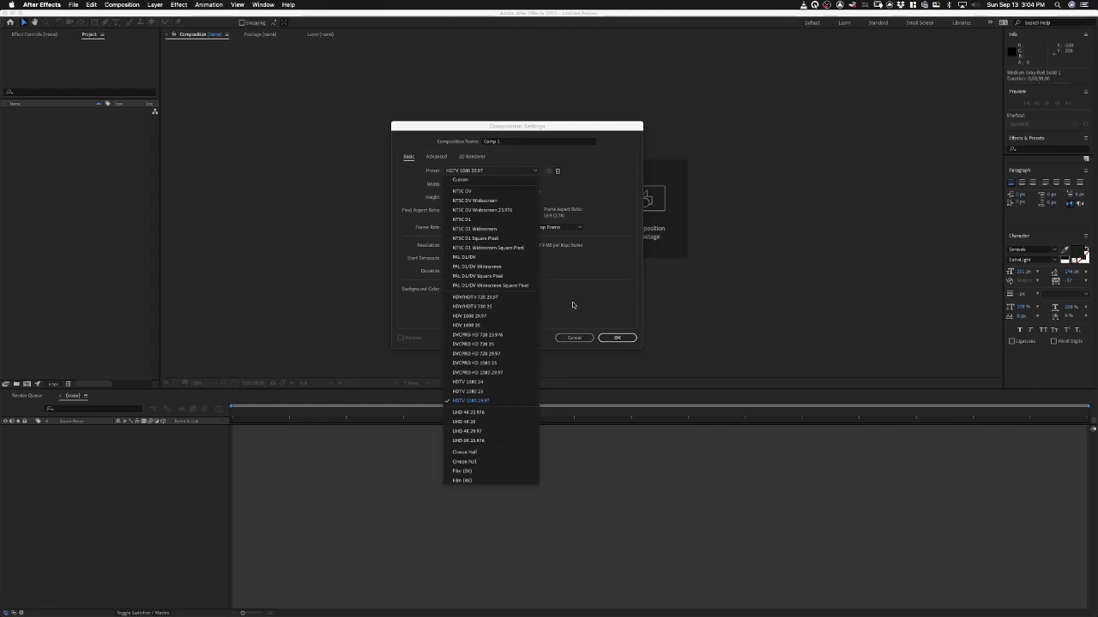
left_click(480, 383)
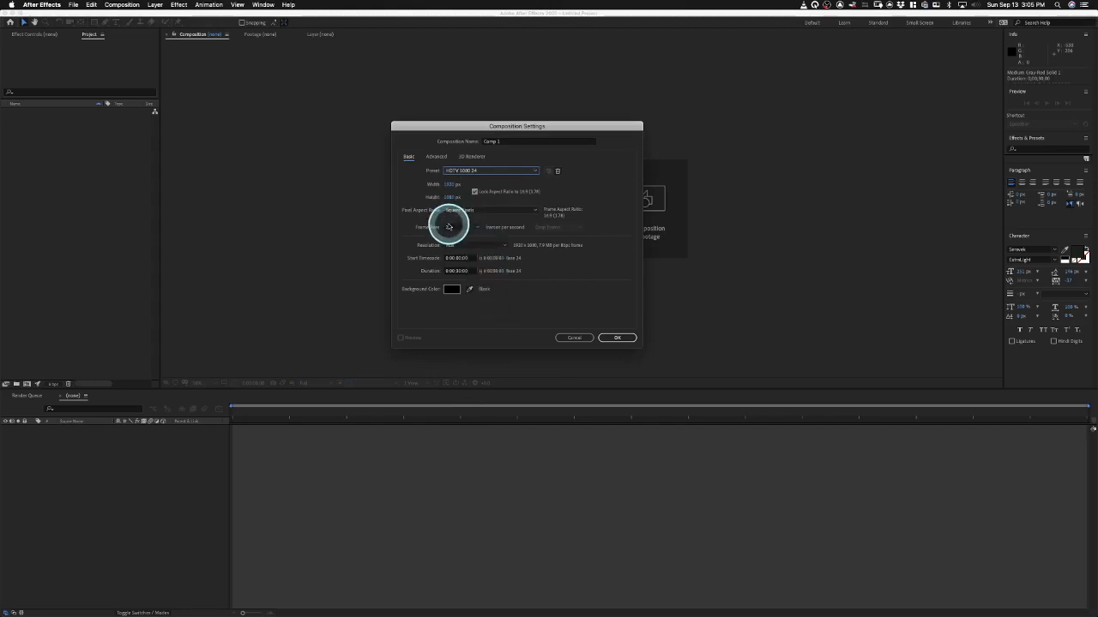
left_click(458, 272)
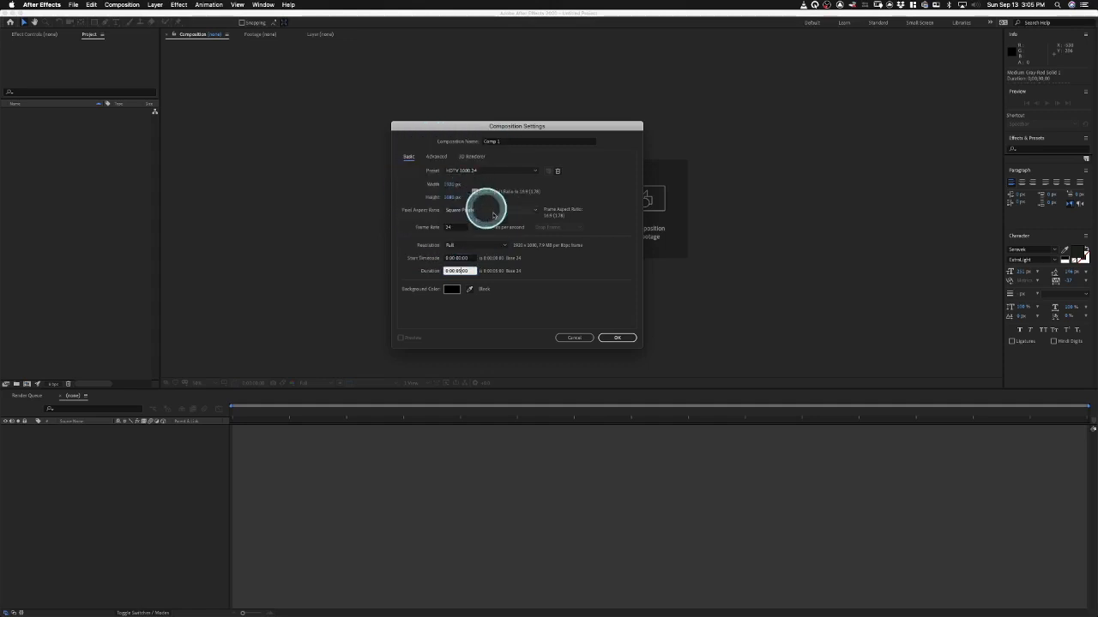
left_click(618, 338)
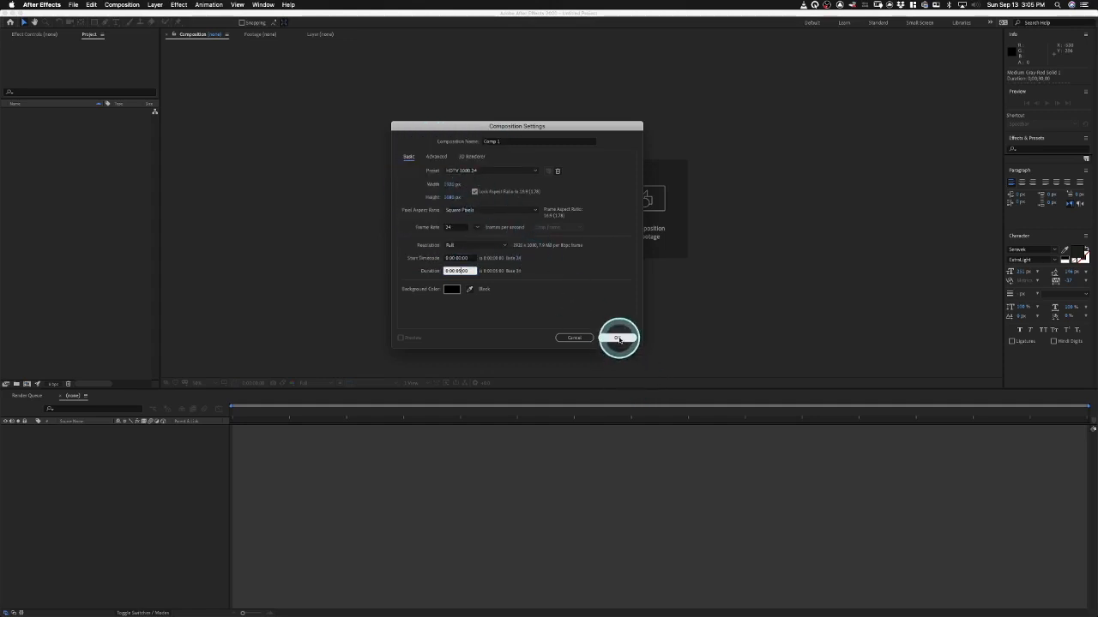
left_click(618, 338)
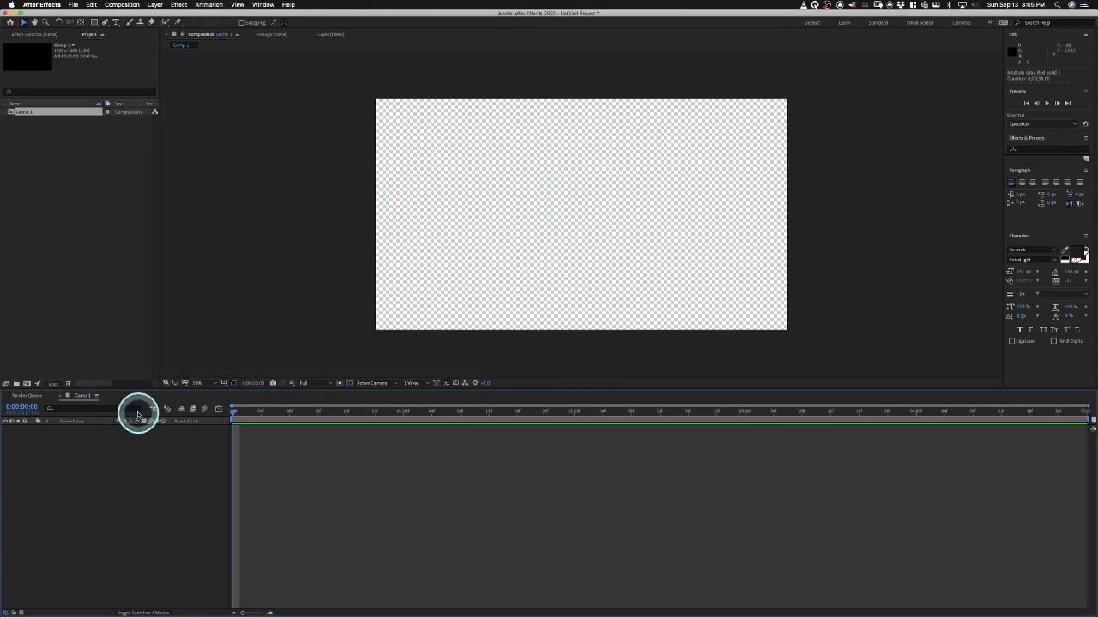
Step: Add a new composition-sized solid layer to Comp 1 in a muted teal green color
left_click(155, 4)
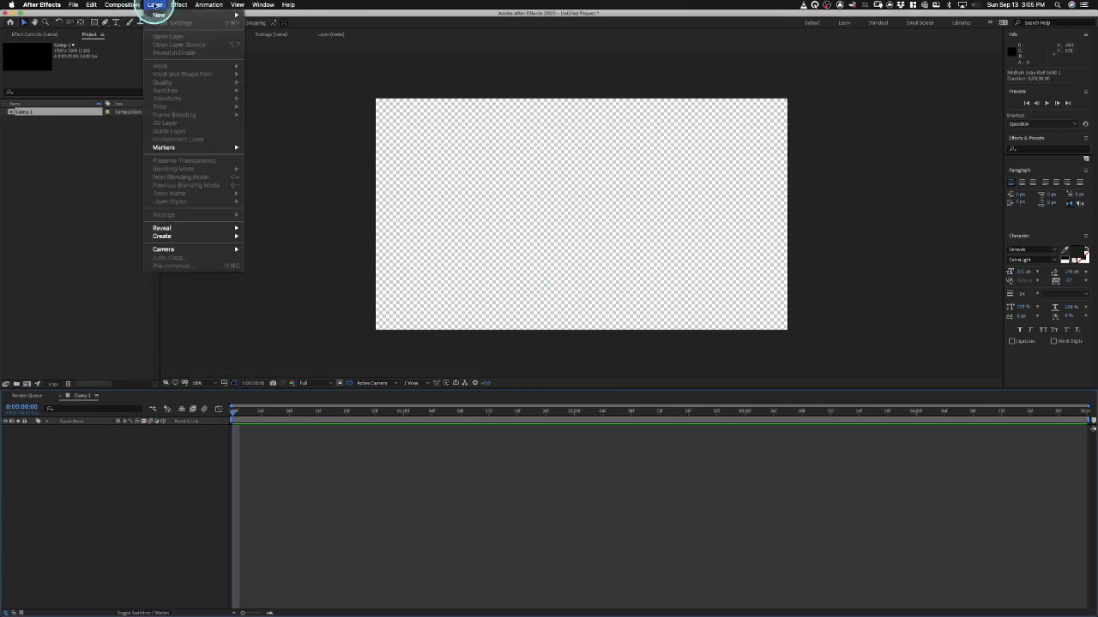
mouse_move(159, 16)
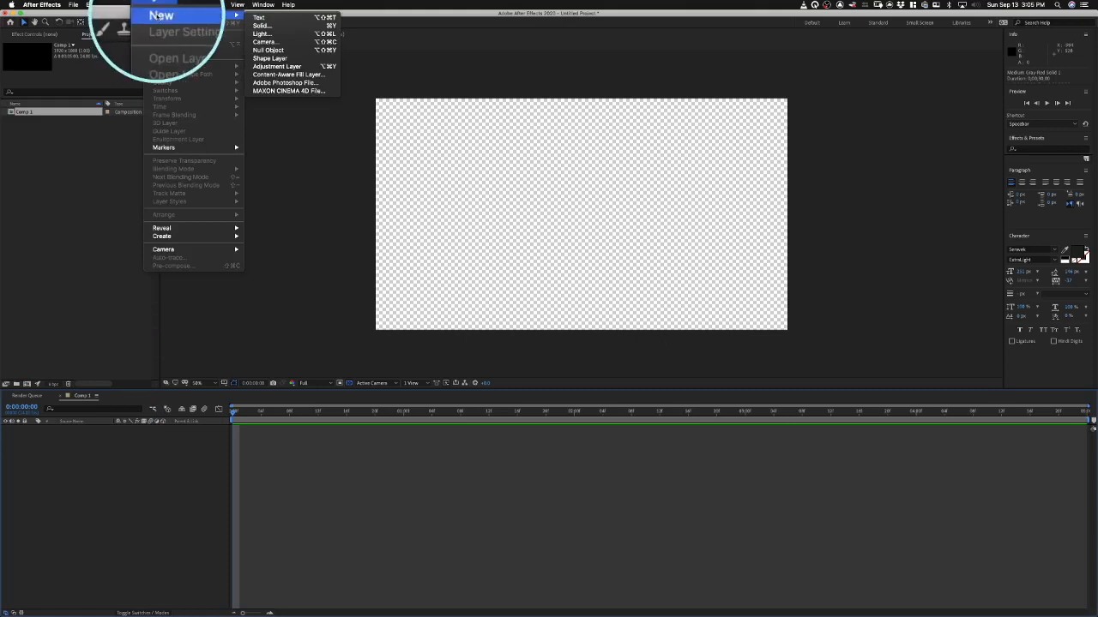
left_click(261, 26)
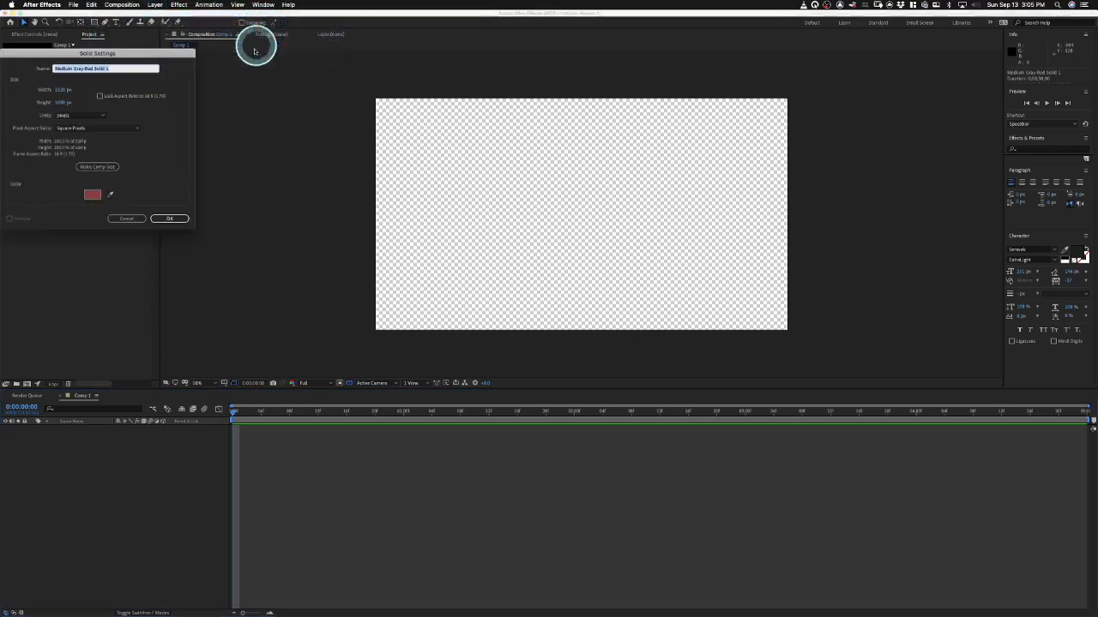
left_click(91, 194)
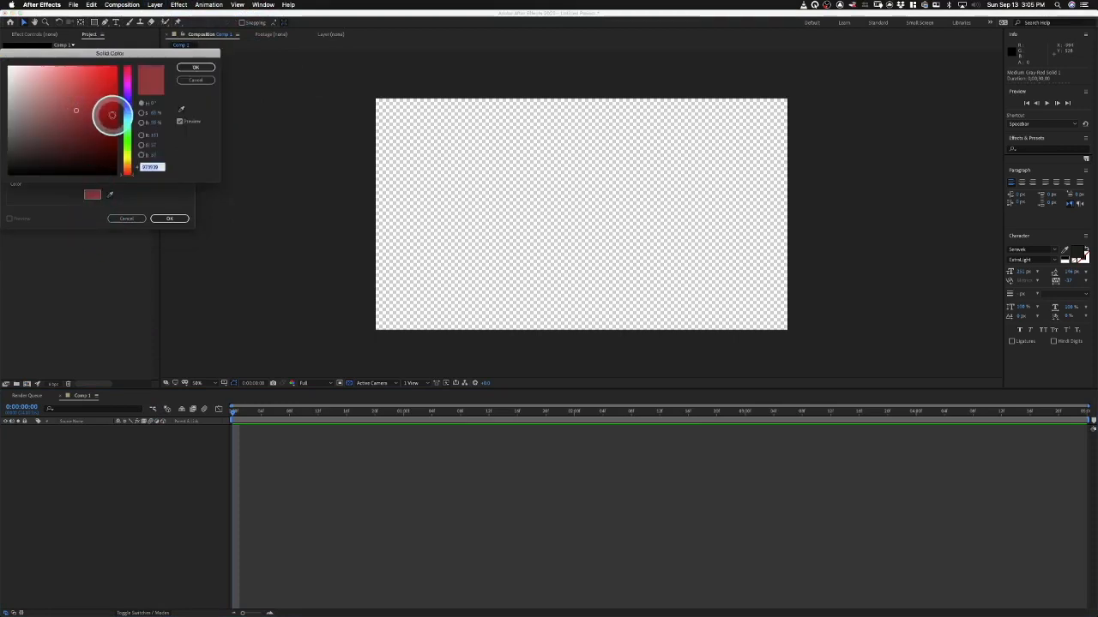
left_click(128, 127)
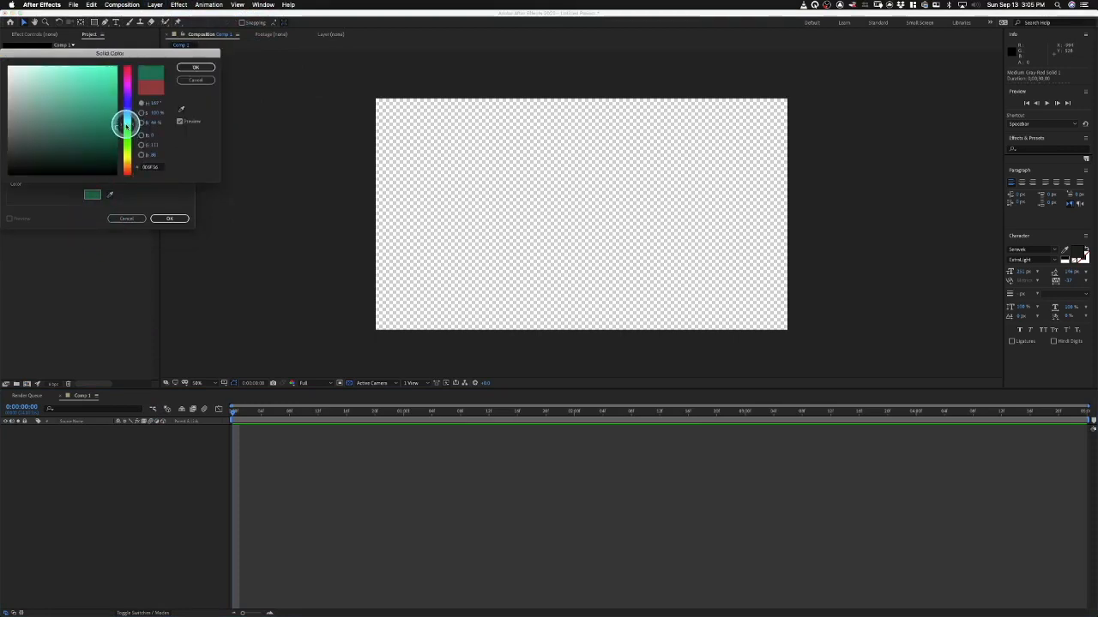
left_click(81, 118)
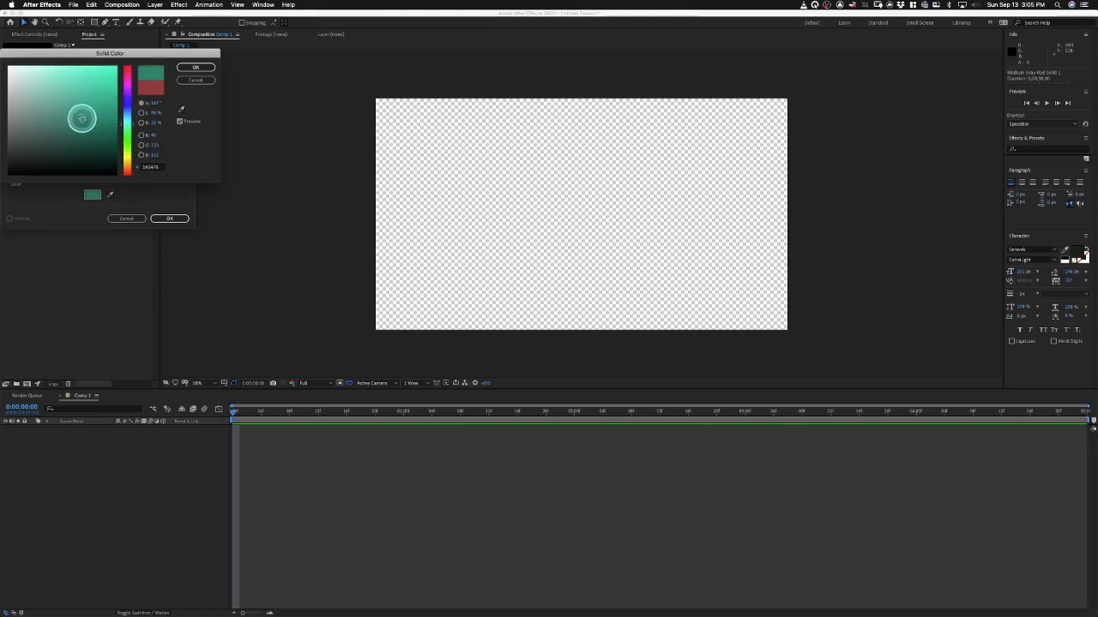
left_click(182, 67)
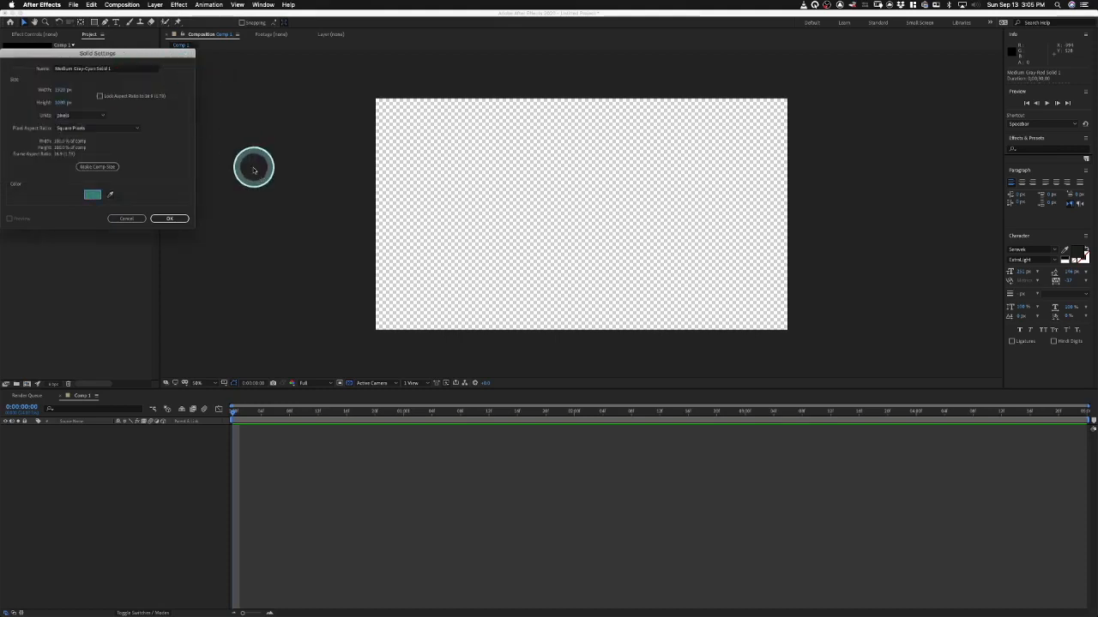
left_click(164, 220)
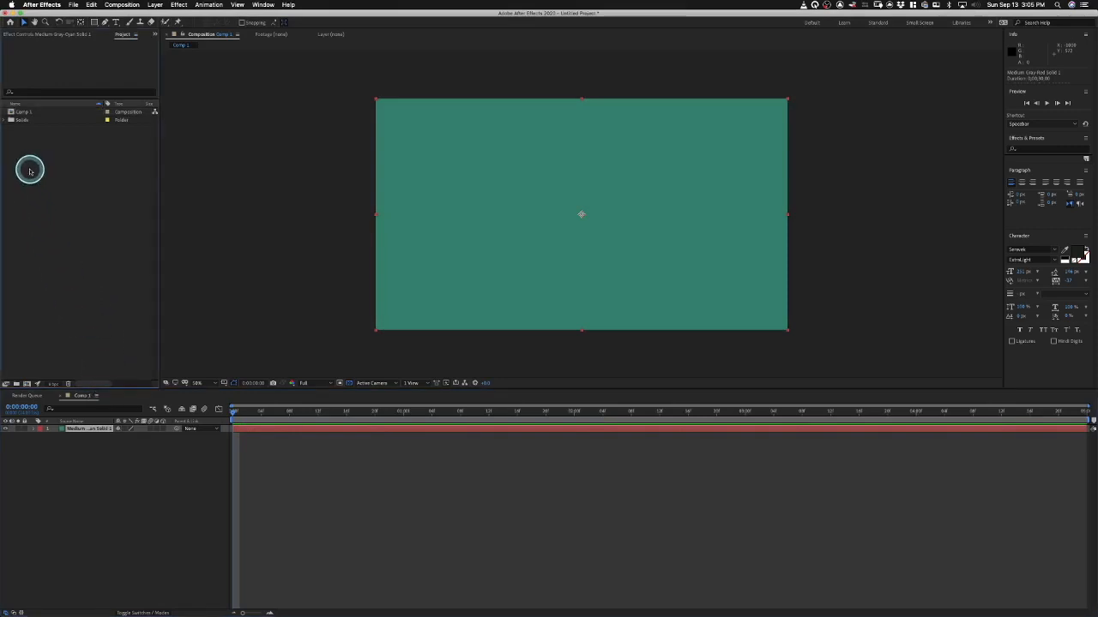
right_click(39, 174)
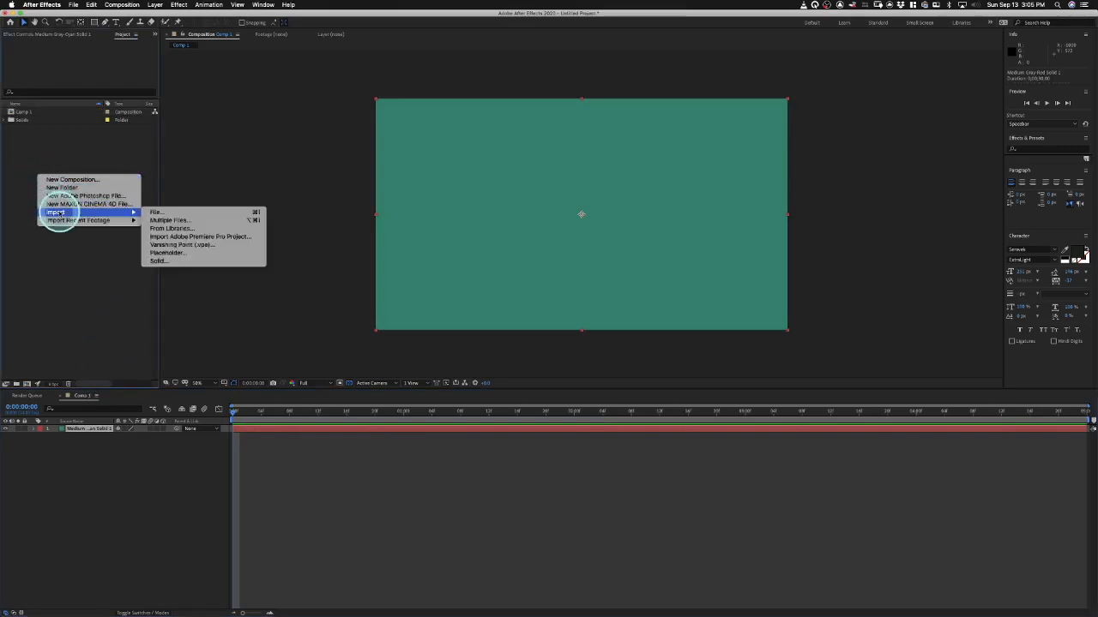
left_click(20, 138)
right_click(28, 148)
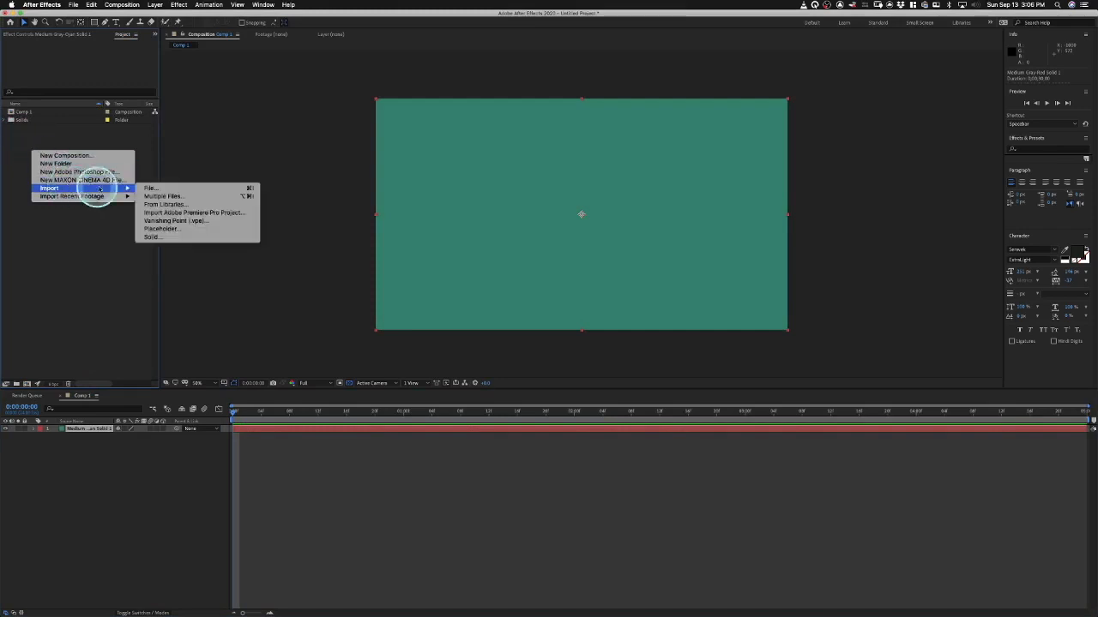
left_click(72, 7)
Step: Import the night-sky JPEG whose name starts with TheNightTricky from the Pictures folder into the project
left_click(73, 5)
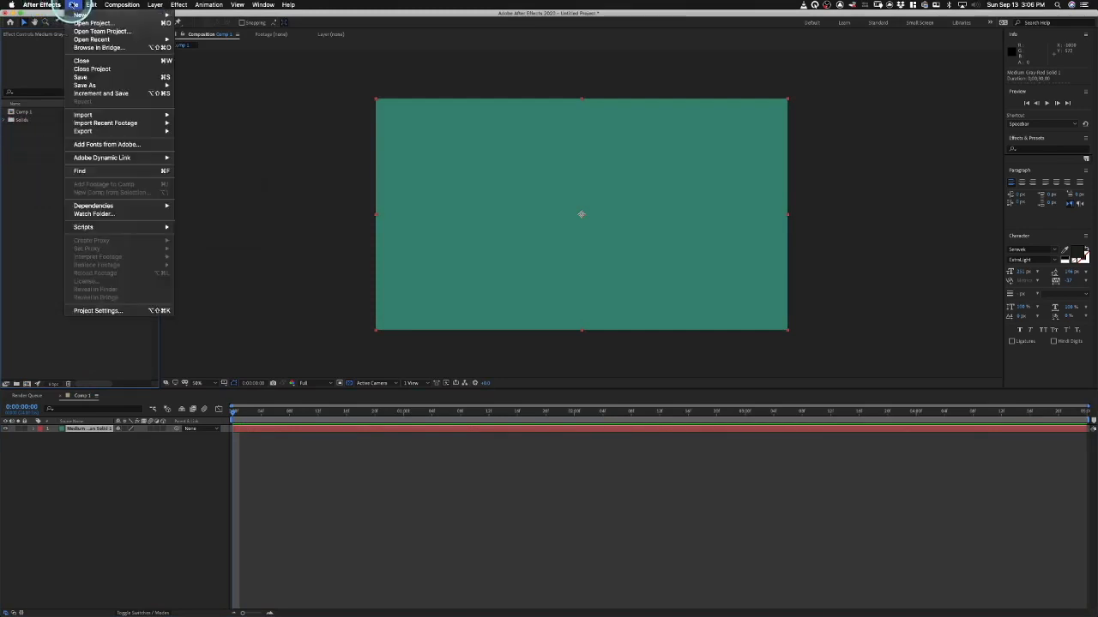
mouse_move(98, 115)
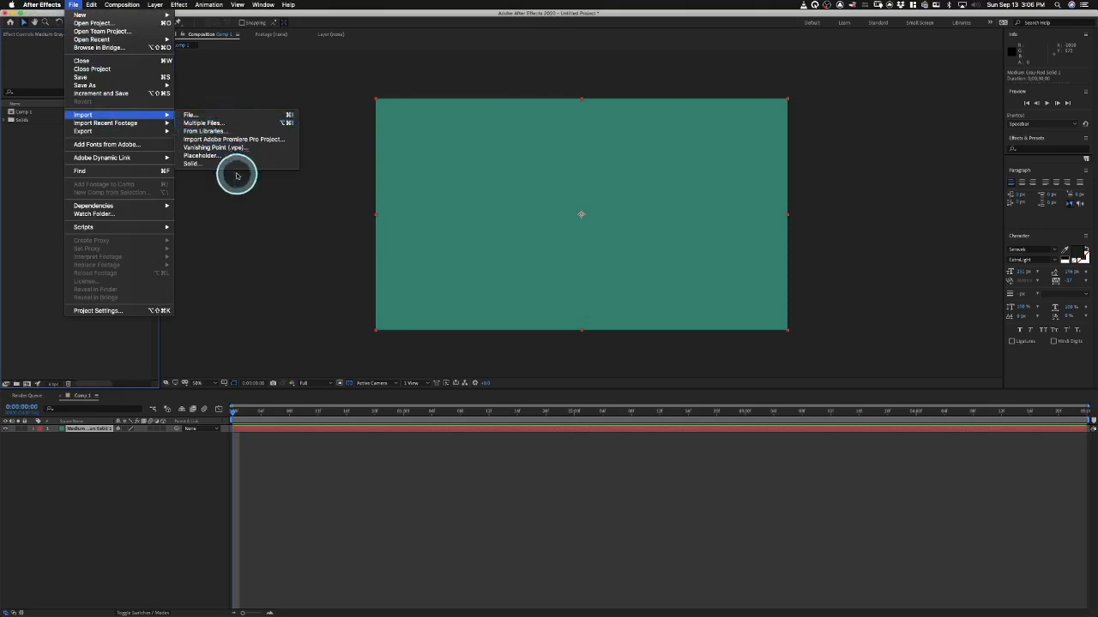
left_click(234, 115)
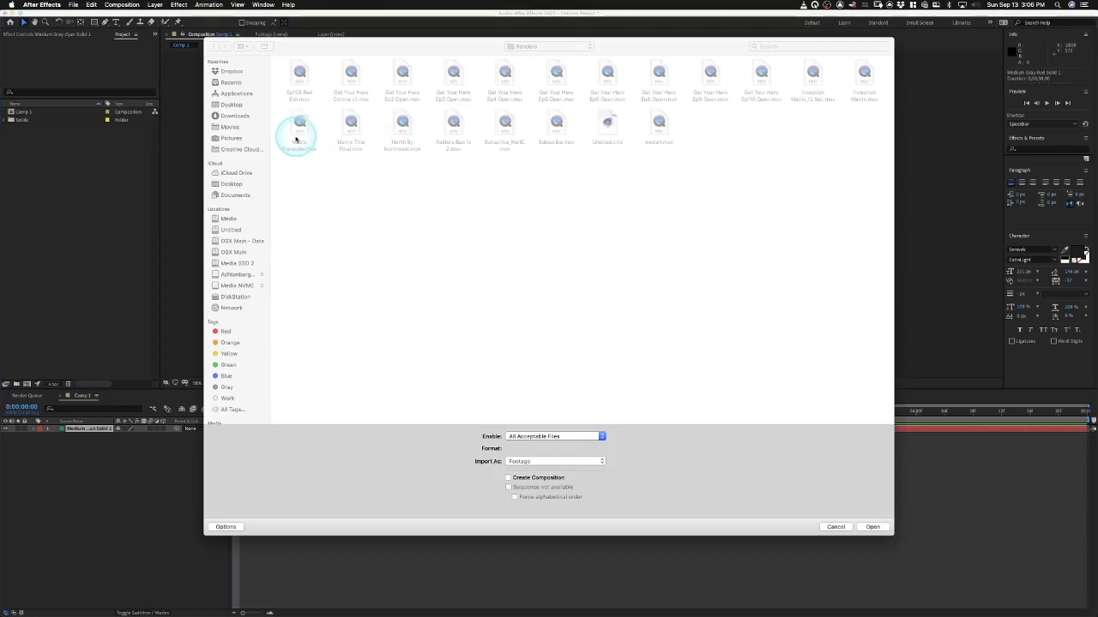
double_click(294, 137)
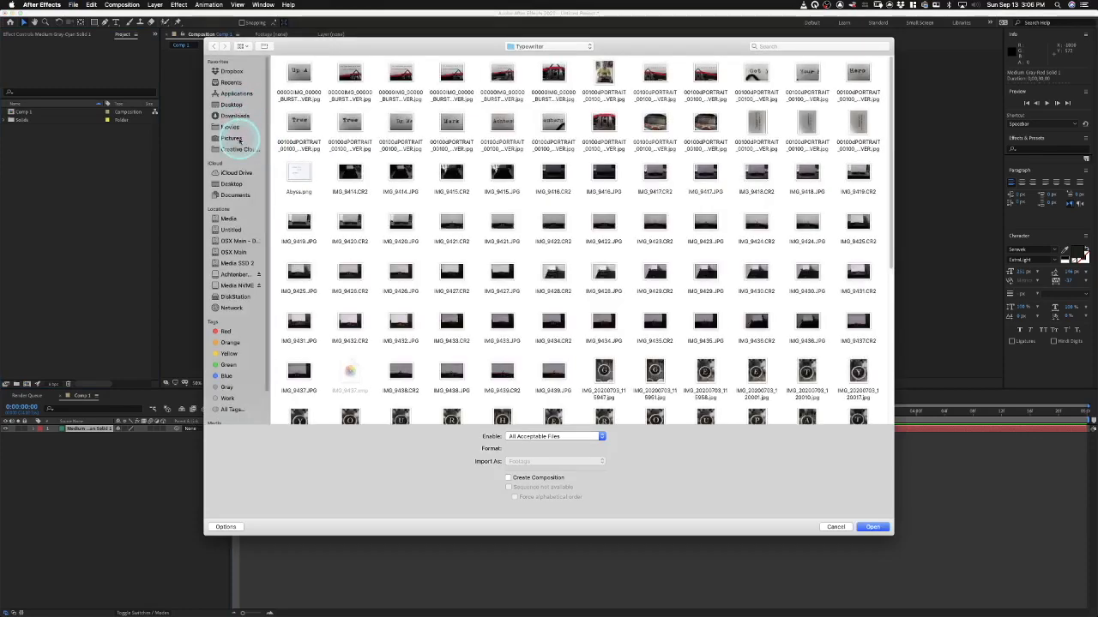
left_click(231, 138)
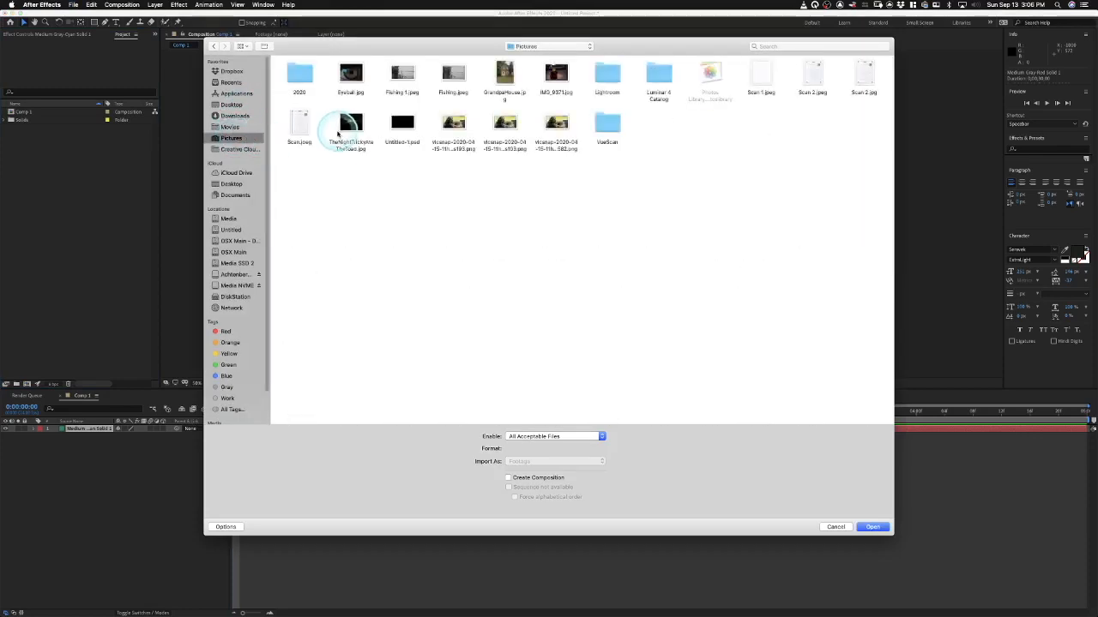
left_click(351, 127)
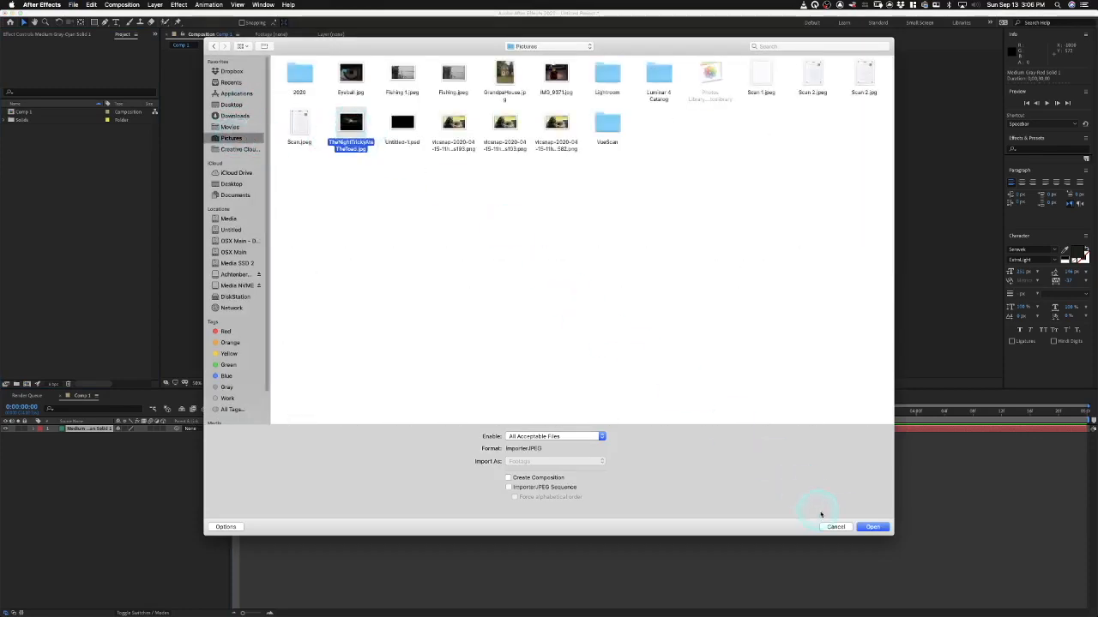
left_click(873, 526)
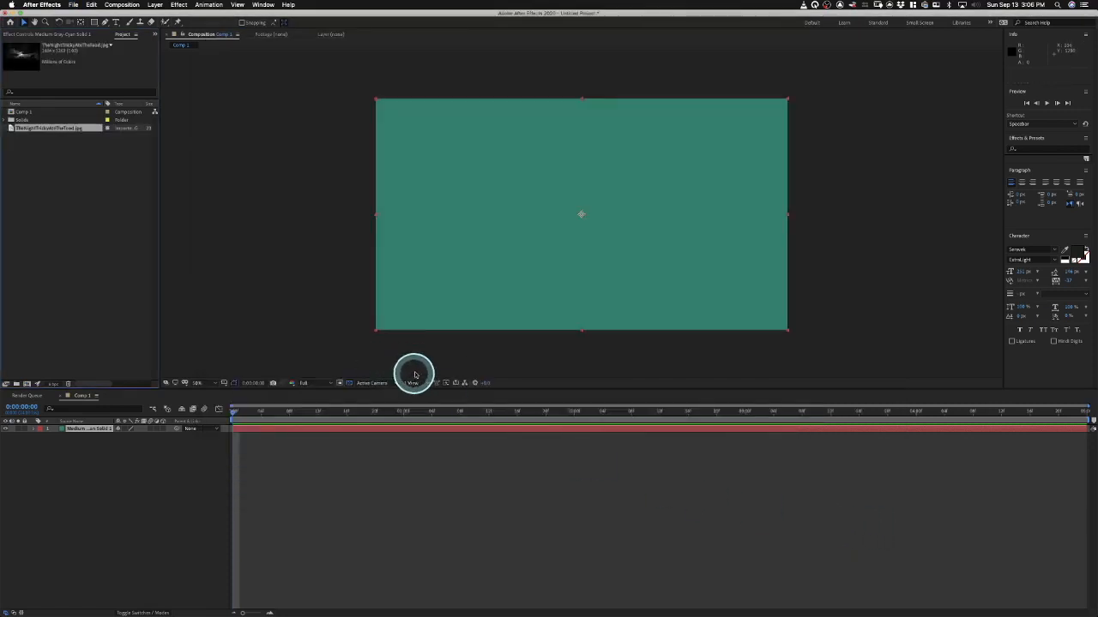
Step: Try the imported night-sky photo as a layer above the solid in Comp 1, and delete that layer again
double_click(12, 128)
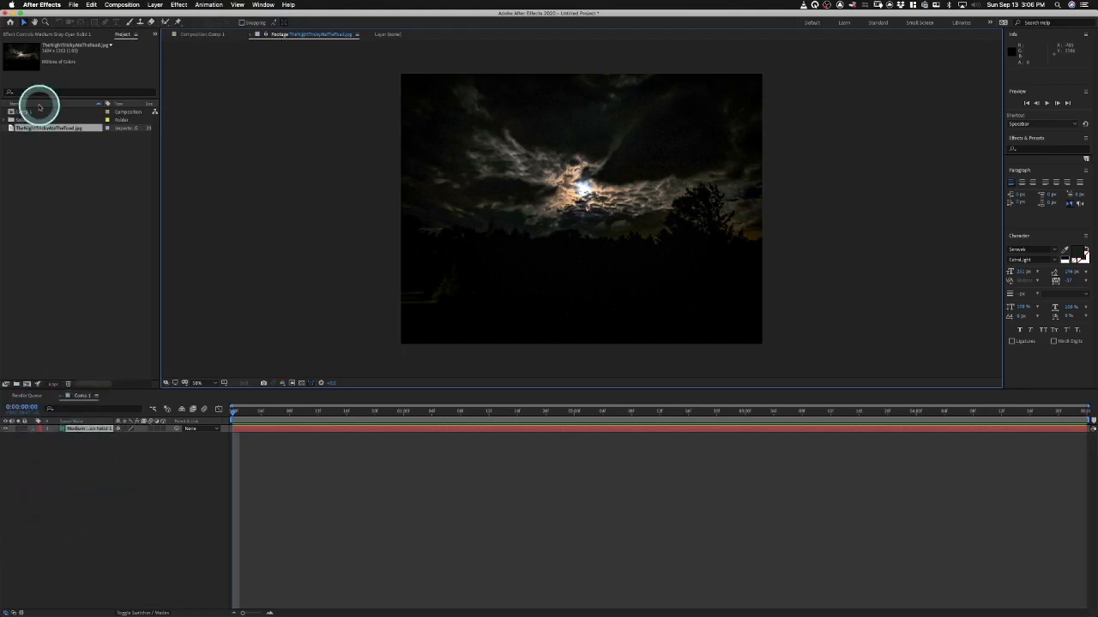
left_click_drag(12, 129, 64, 427)
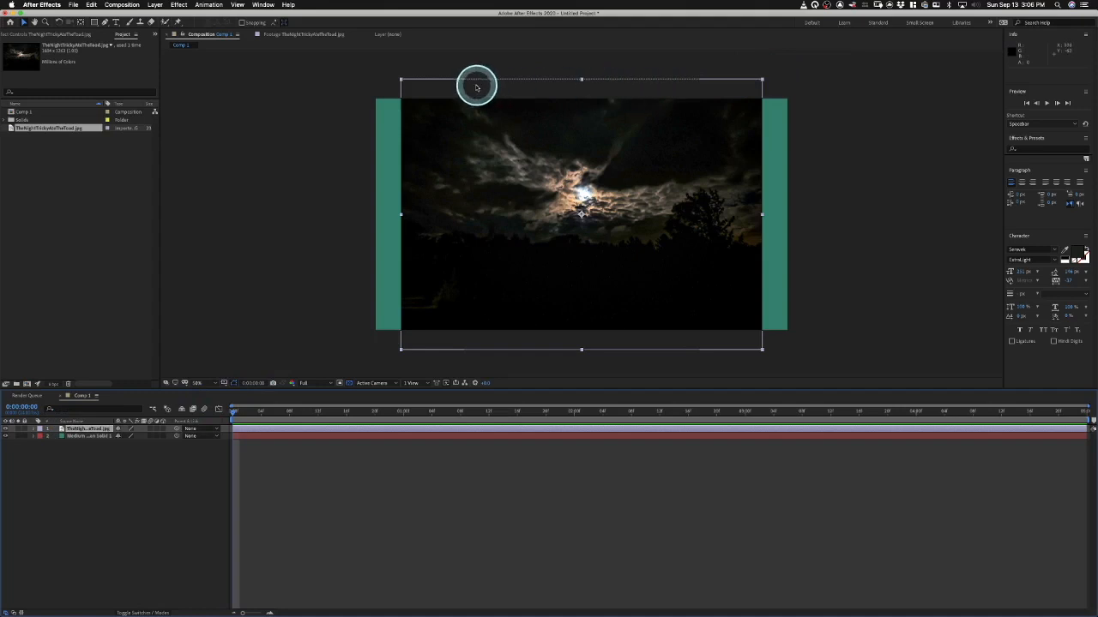
key("Delete")
left_click(61, 430)
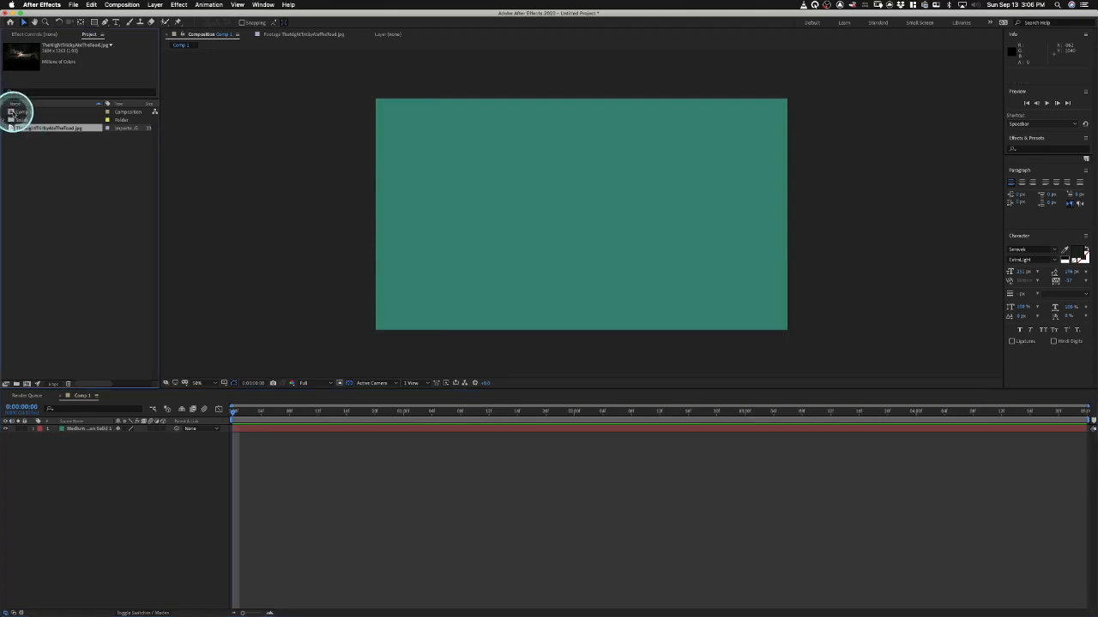
Step: Rename the Comp 1 composition as Animation in the project
left_click(22, 112)
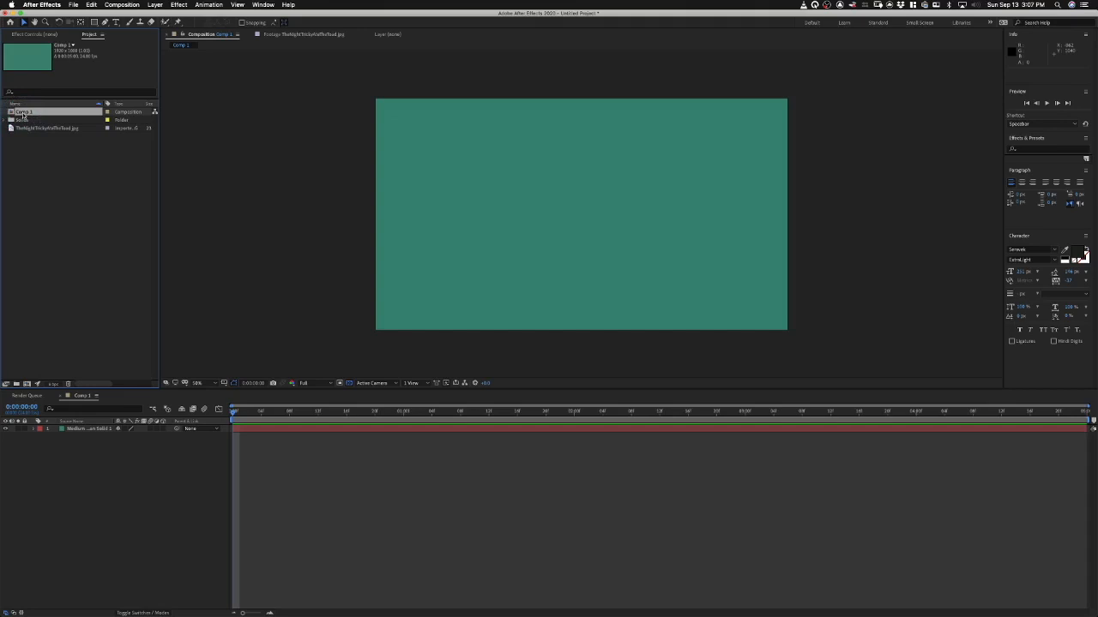
left_click(23, 112)
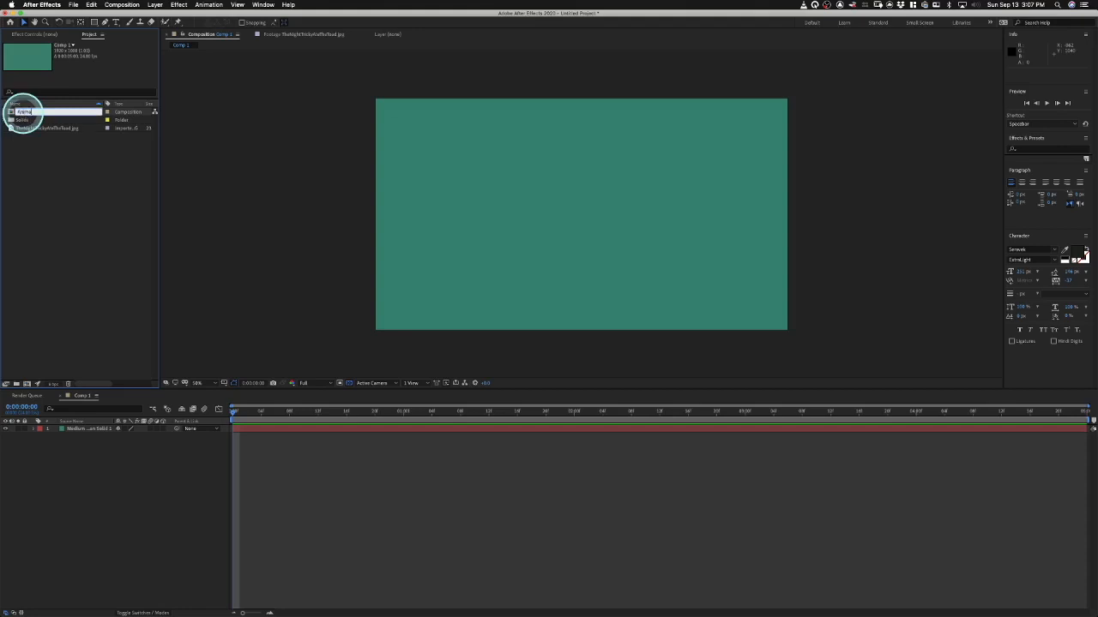
key("Return")
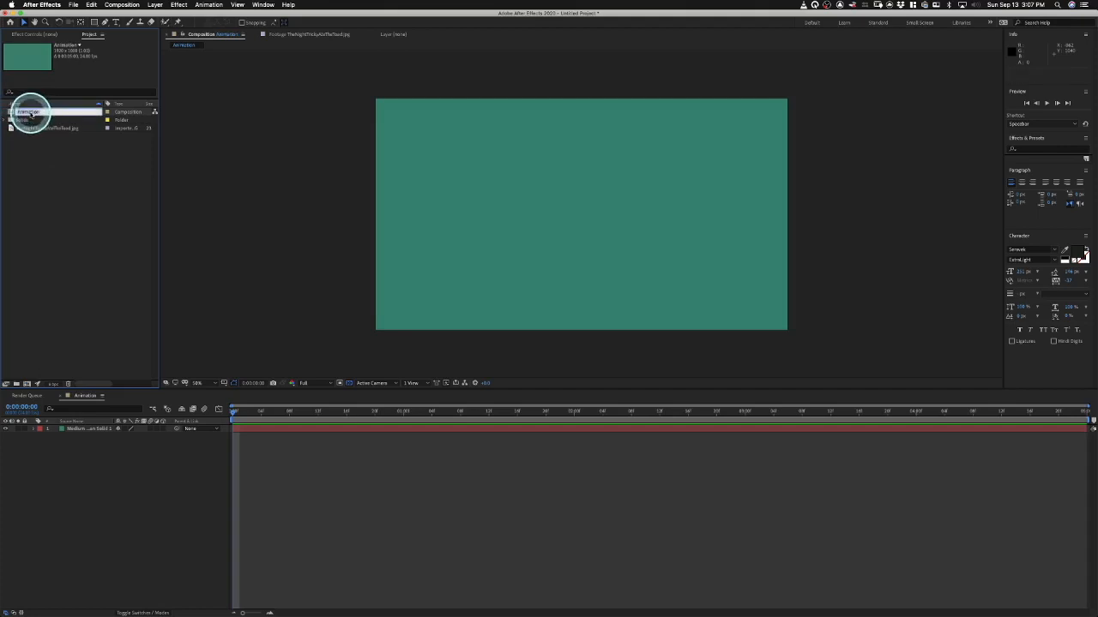
left_click(29, 129)
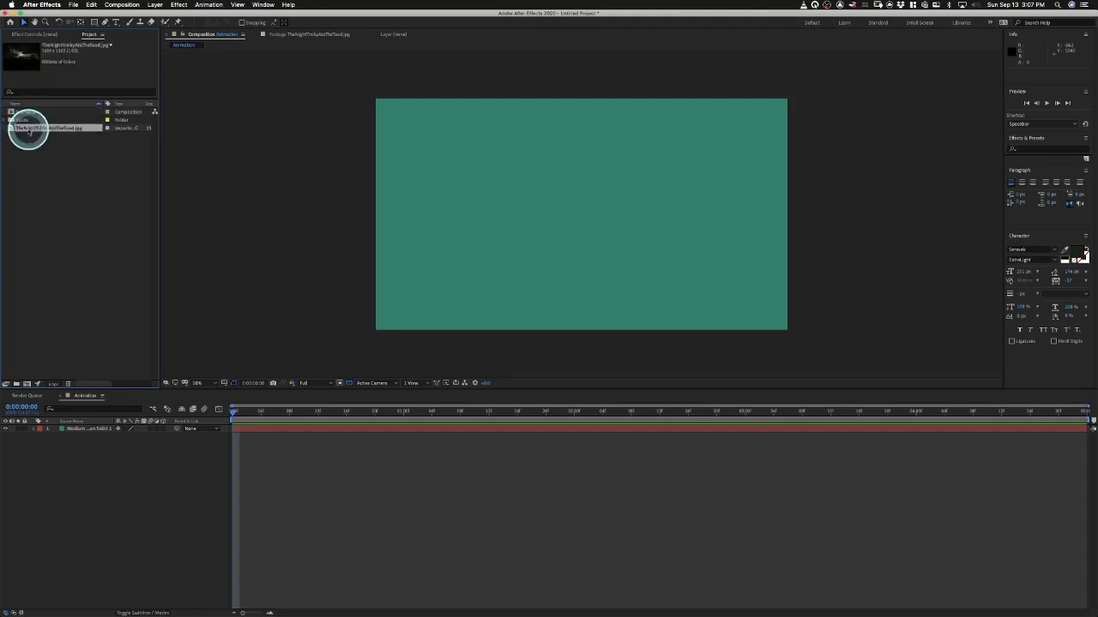
left_click(47, 149)
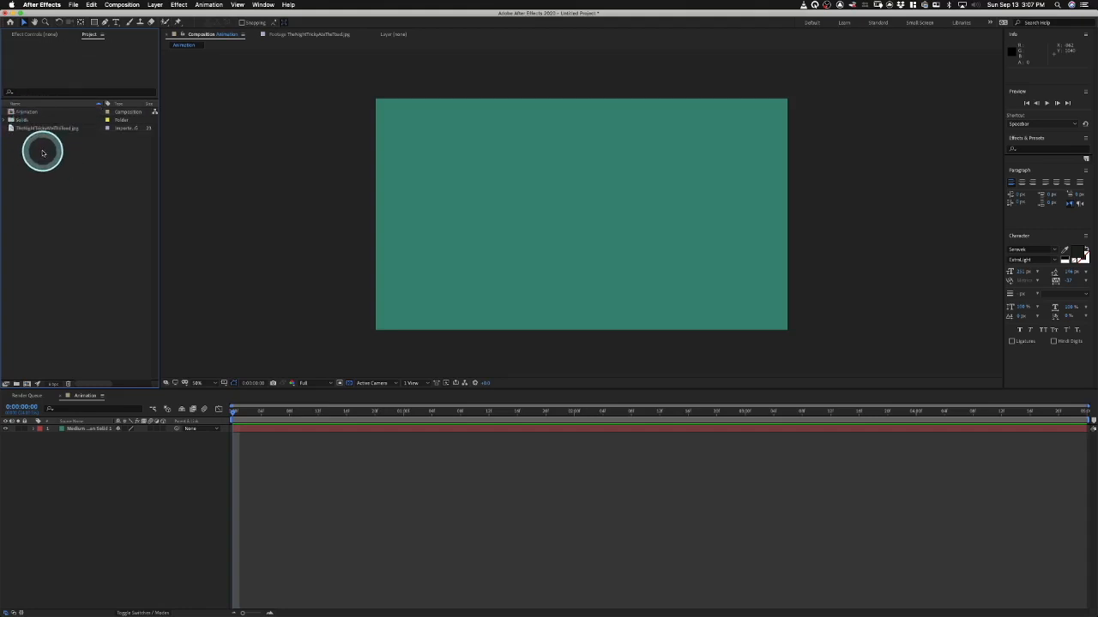
Step: Rename the solid inside the Solids folder as Green
left_click(7, 120)
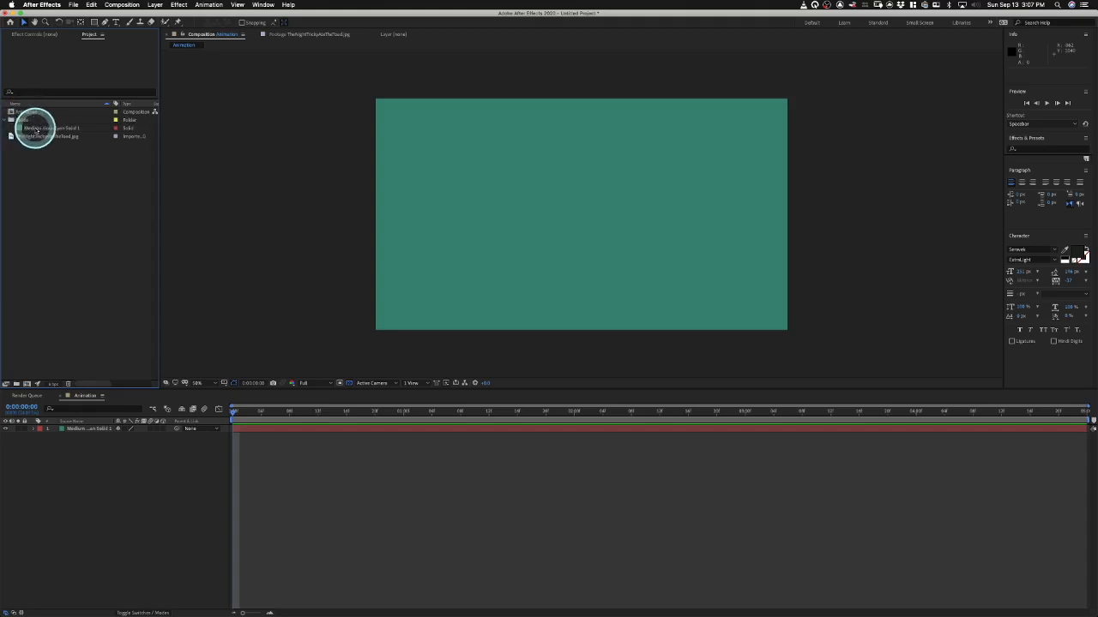
left_click(41, 129)
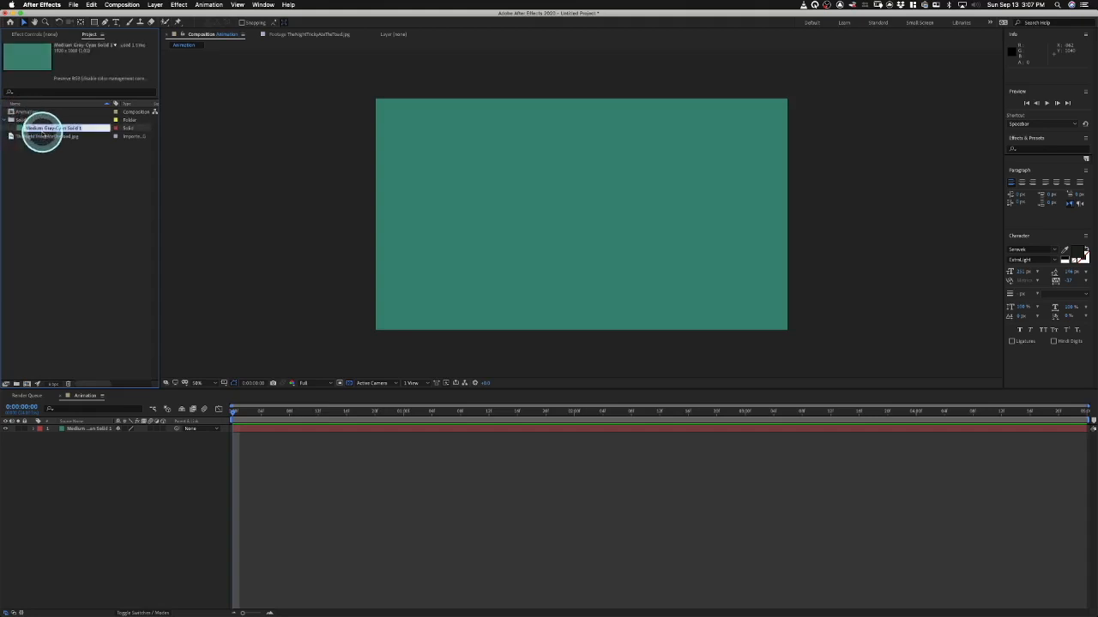
key("Return")
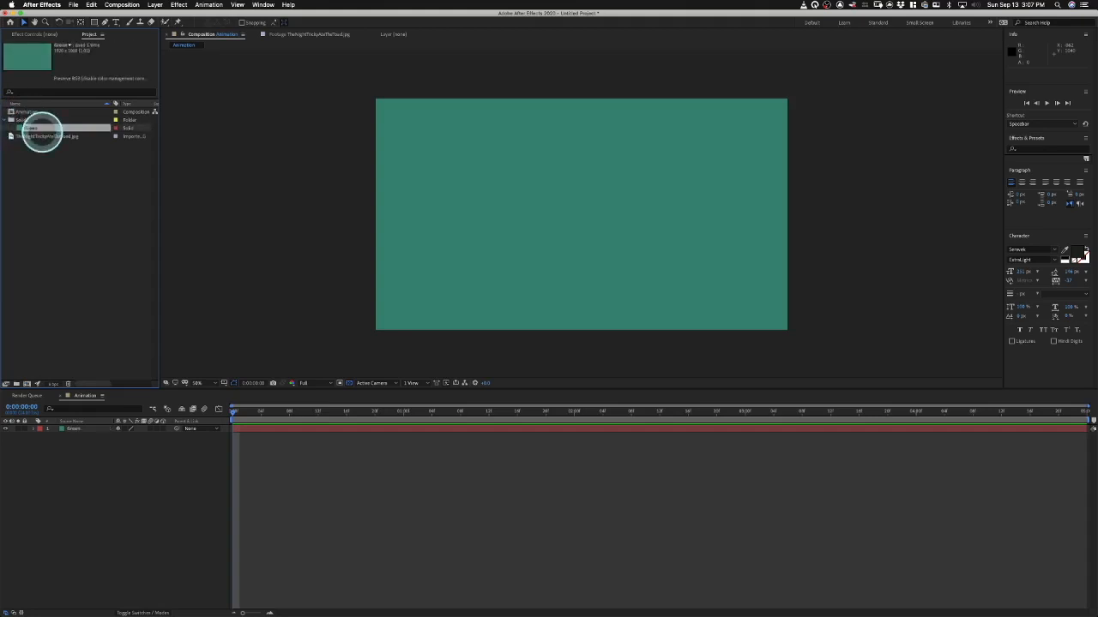
left_click(67, 190)
left_click(75, 429)
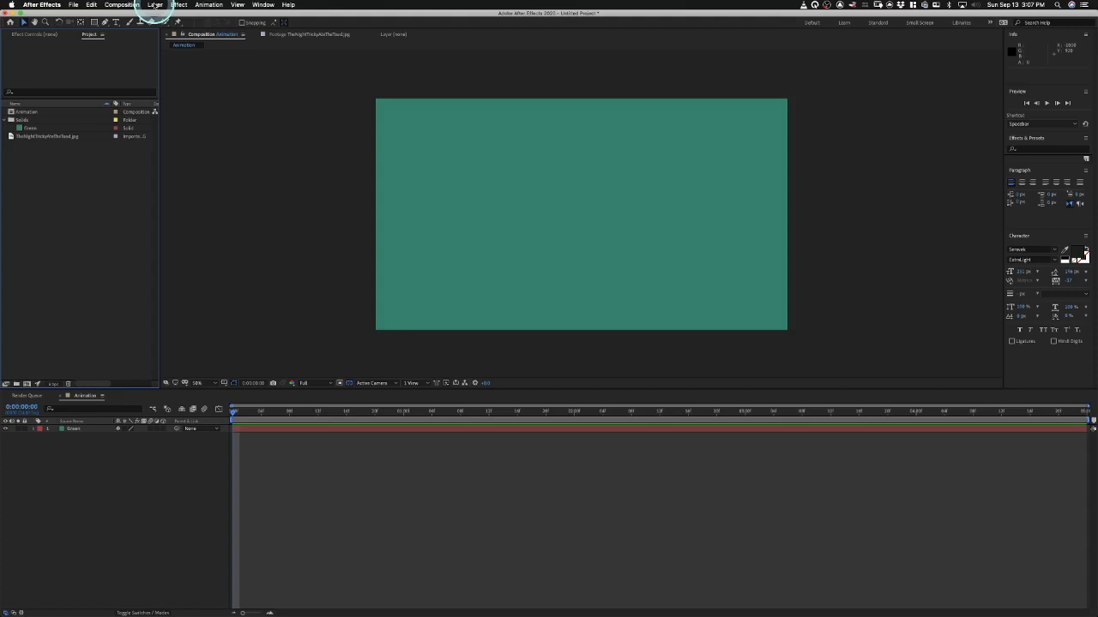
Step: Add a new empty shape layer above the Green solid in the Animation composition
left_click(154, 5)
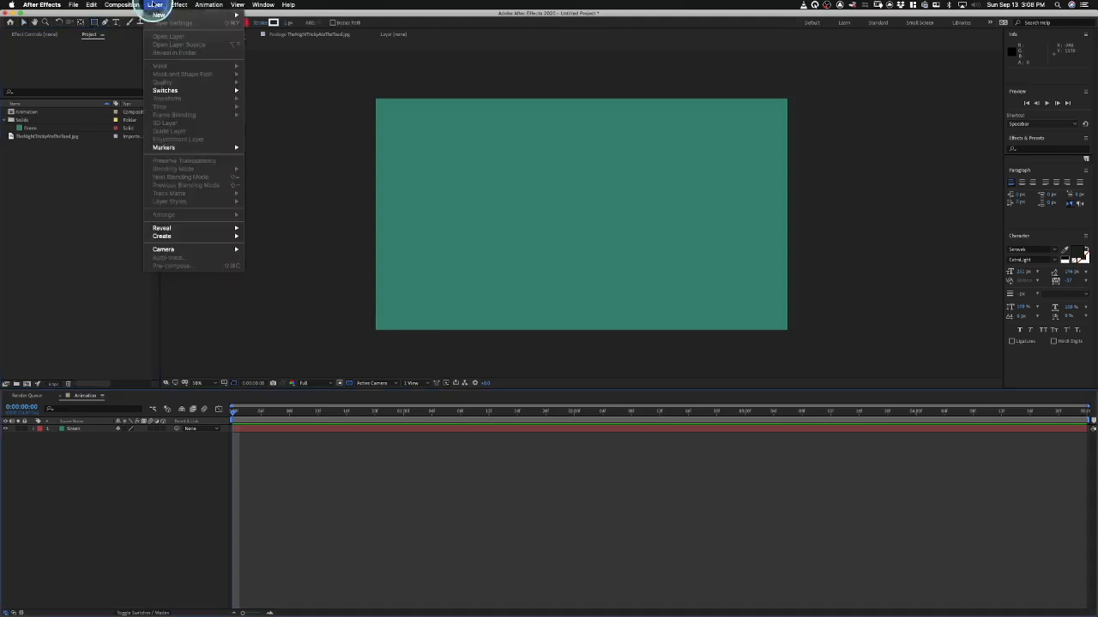
mouse_move(160, 16)
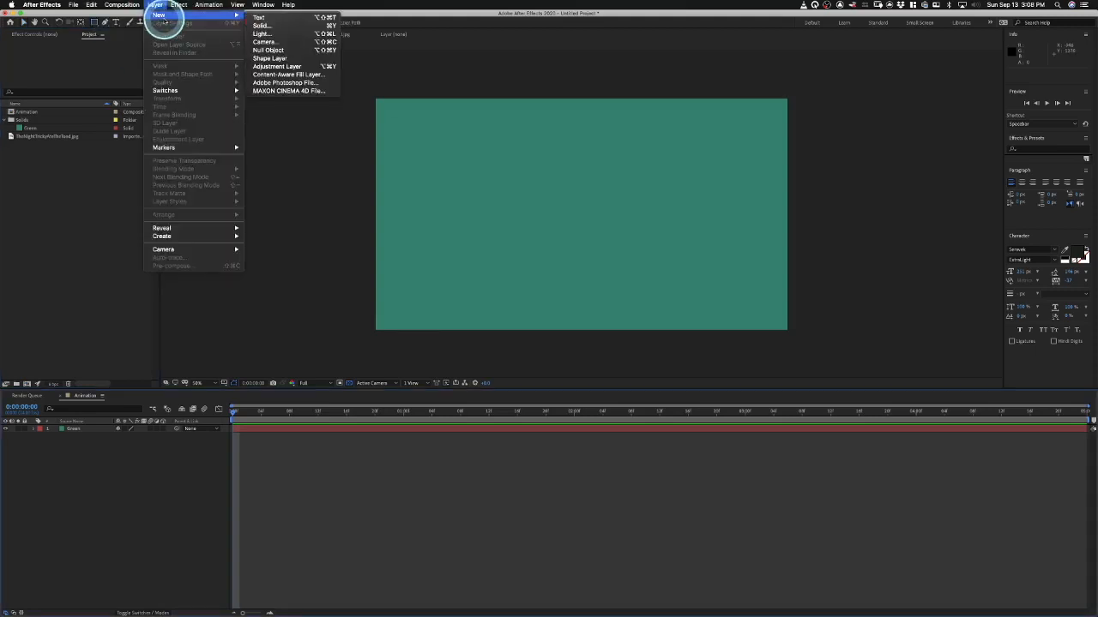
left_click(262, 58)
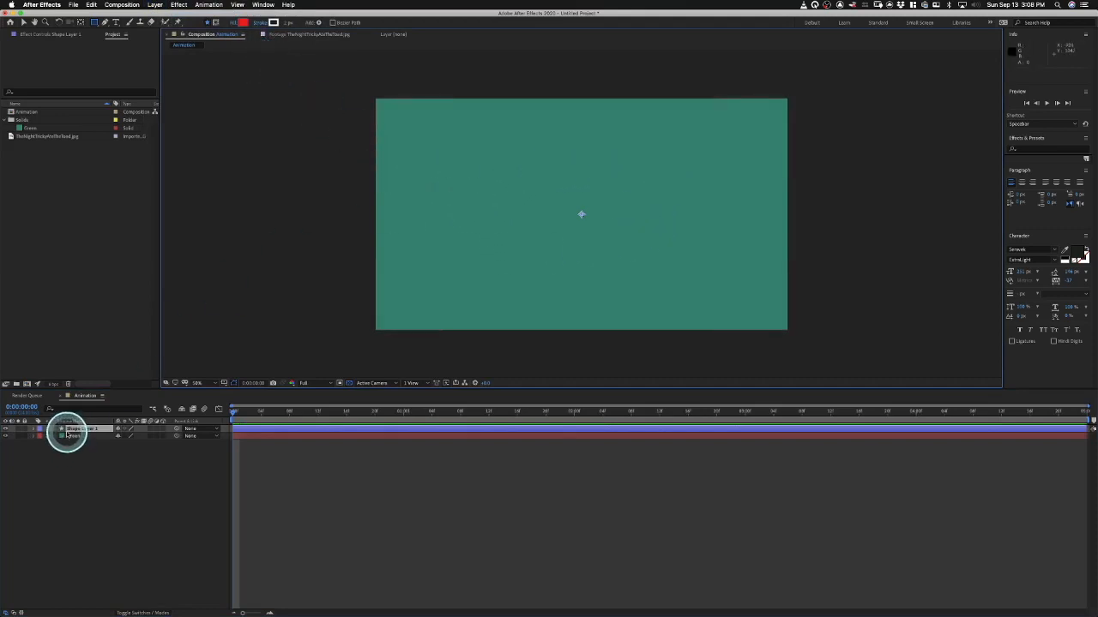
Step: Draw a large red five-pointed star near the middle of the frame on the shape layer with the Star tool
left_click(94, 25)
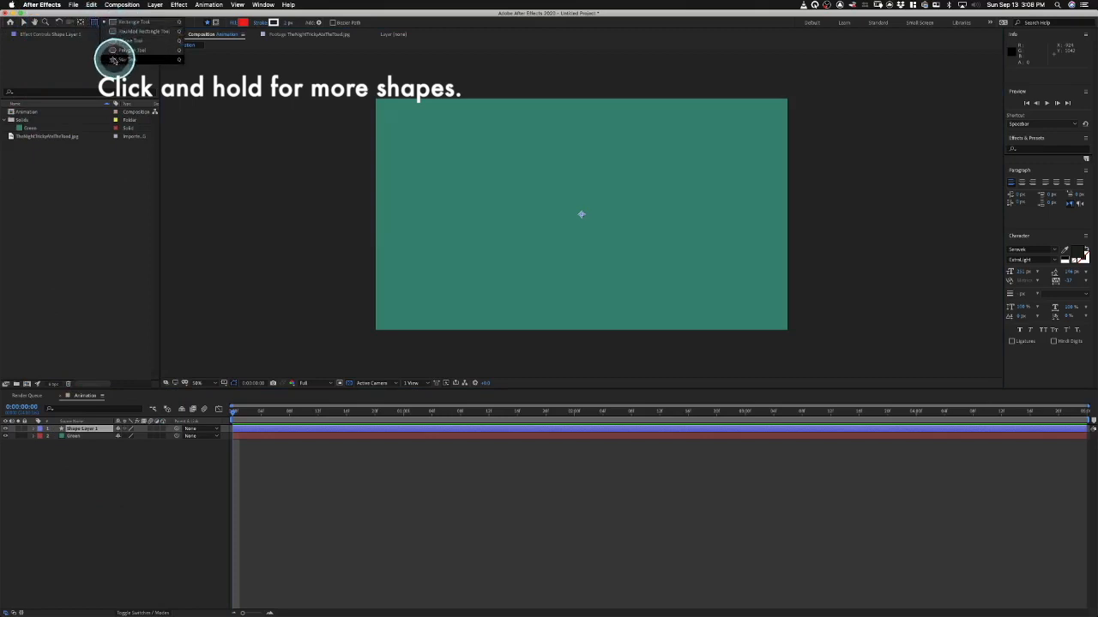
left_click(113, 60)
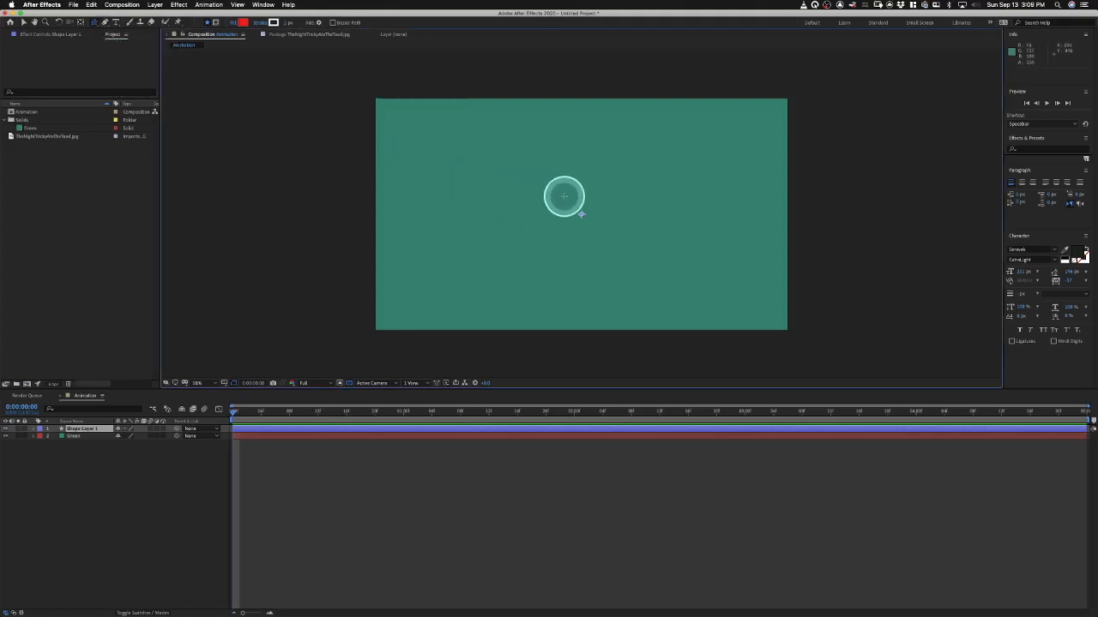
left_click(564, 198)
left_click_drag(578, 211, 596, 249)
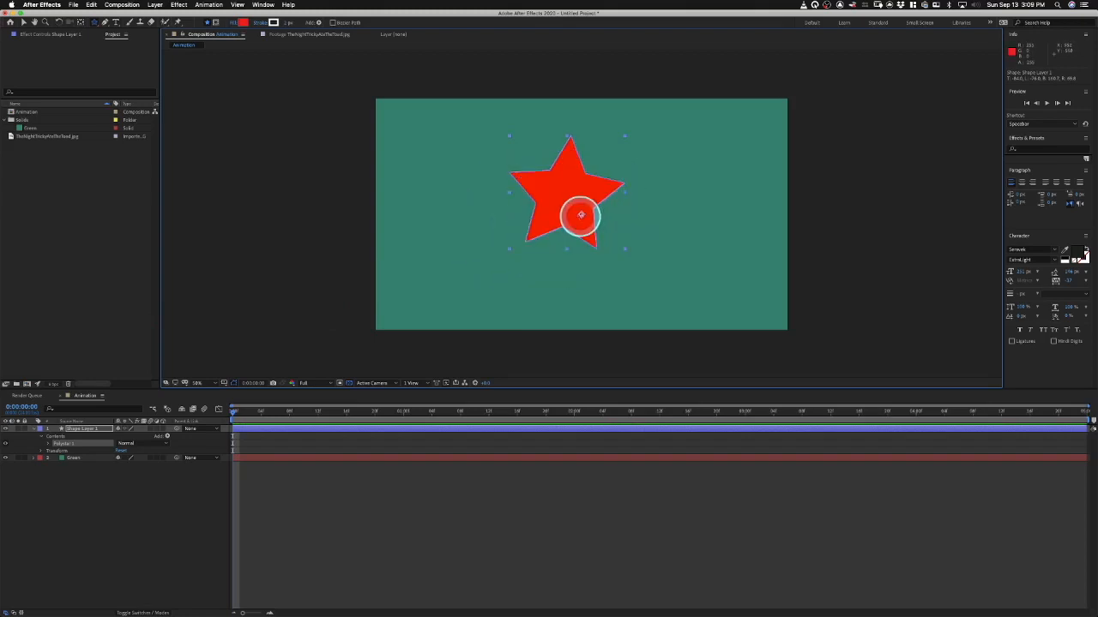
Step: Reveal the shape layer's Transform properties and rotate the star slightly clockwise through its Rotation value
left_click(80, 429)
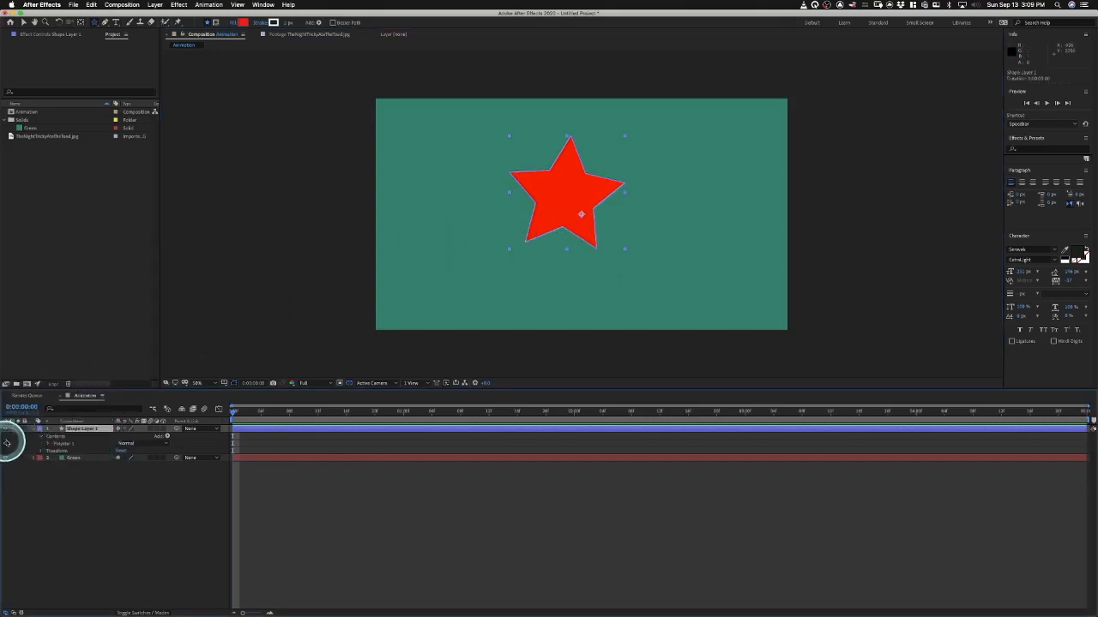
left_click(41, 437)
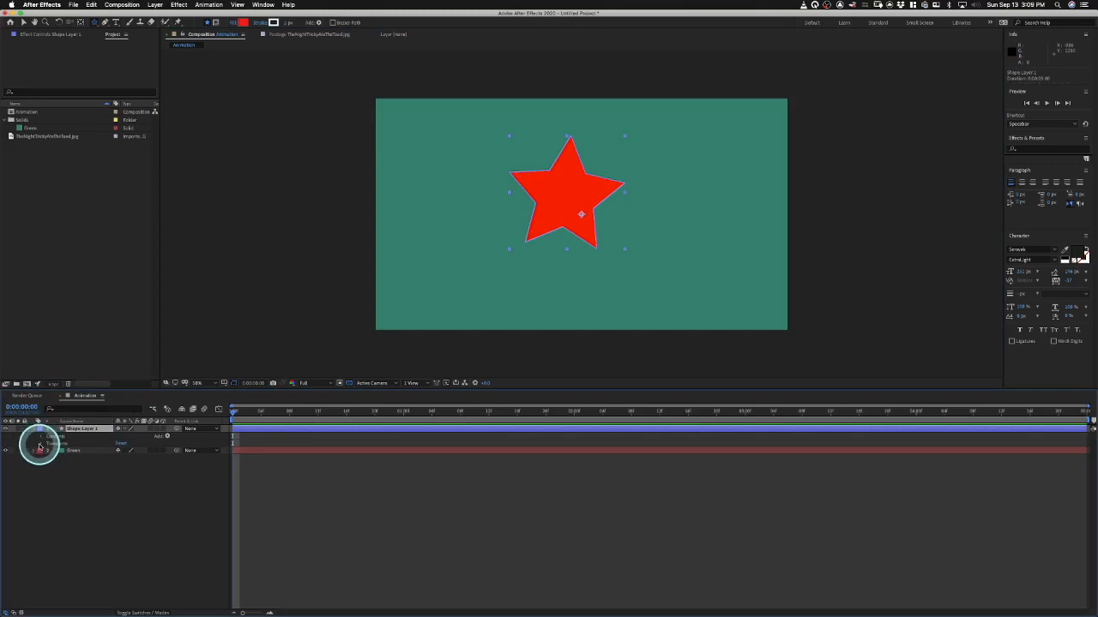
left_click(40, 444)
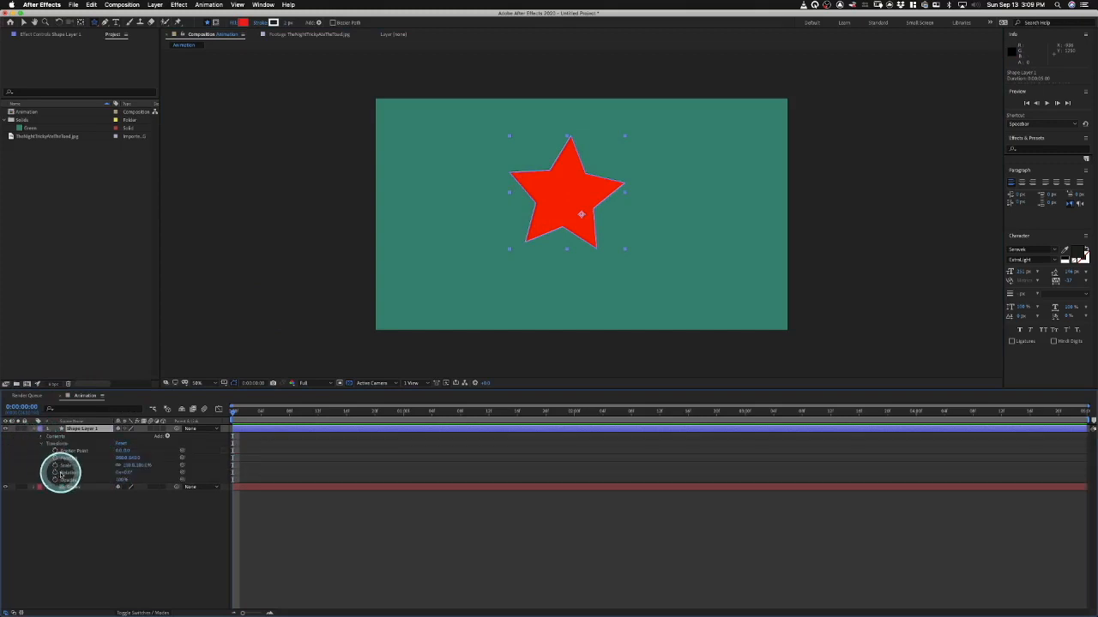
left_click_drag(126, 476, 152, 458)
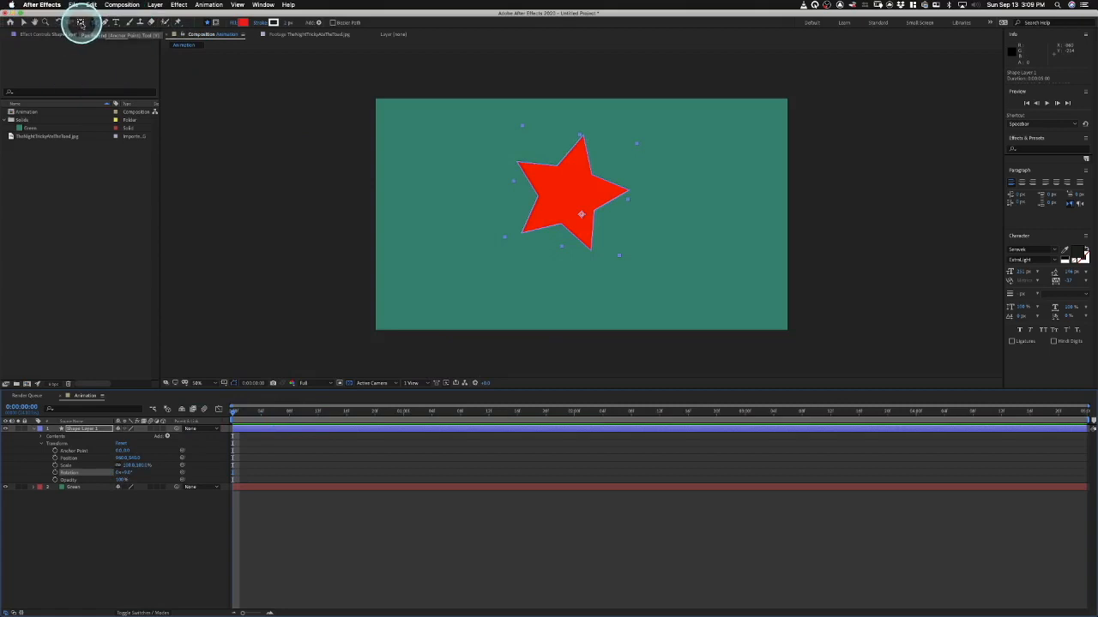
Step: Move the star layer's anchor point onto the star's lower-left tip with the Pan Behind tool, and return to the Selection tool
left_click(81, 23)
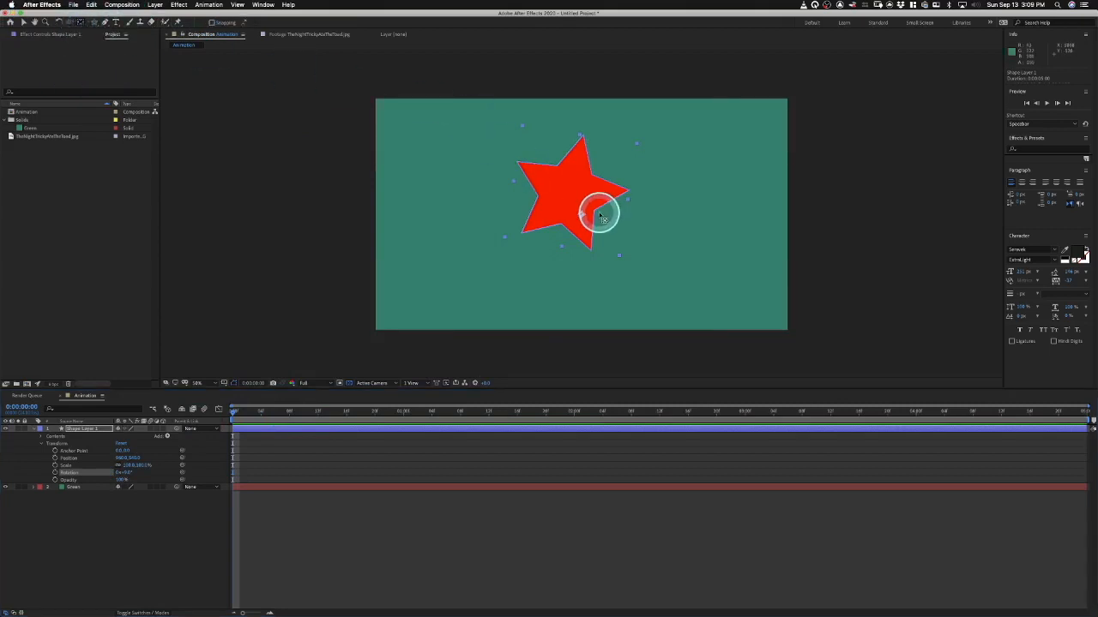
left_click_drag(581, 216, 524, 232)
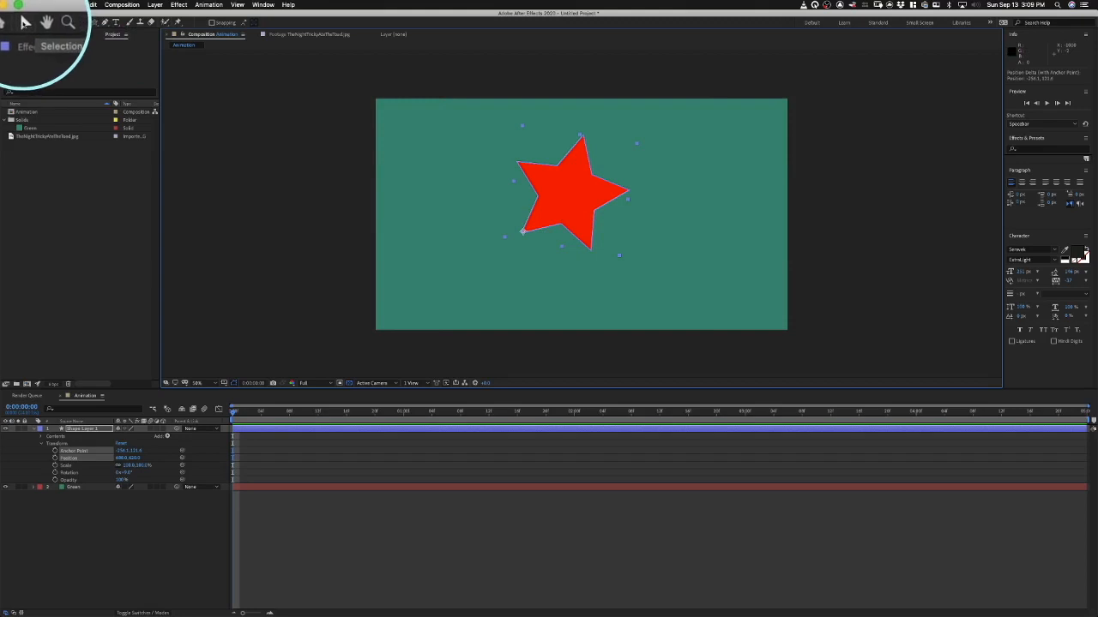
left_click(24, 22)
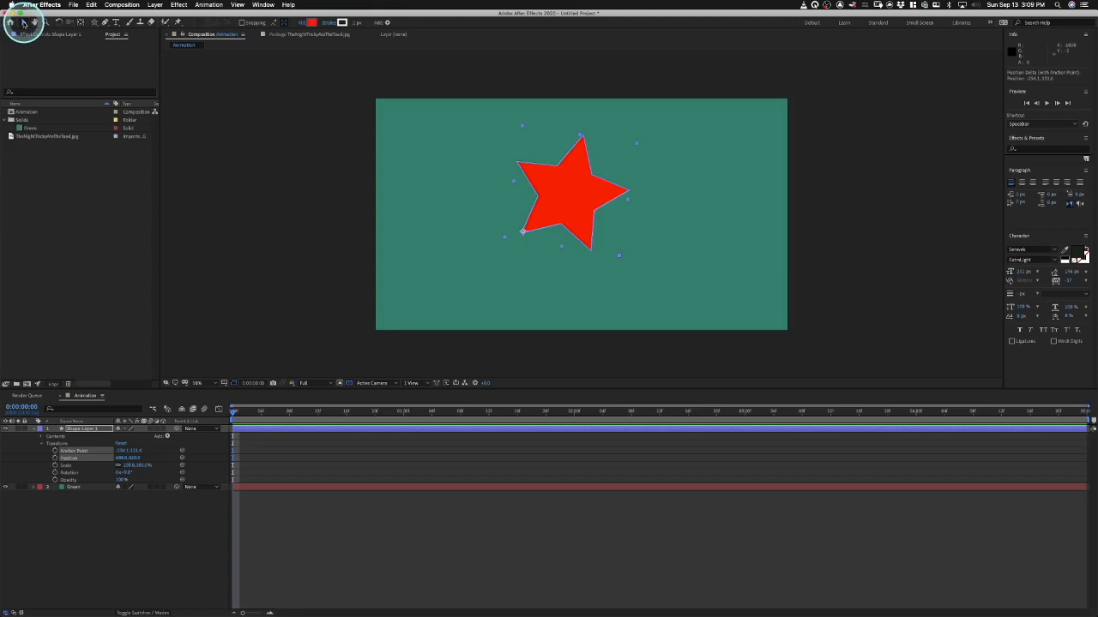
left_click(386, 155)
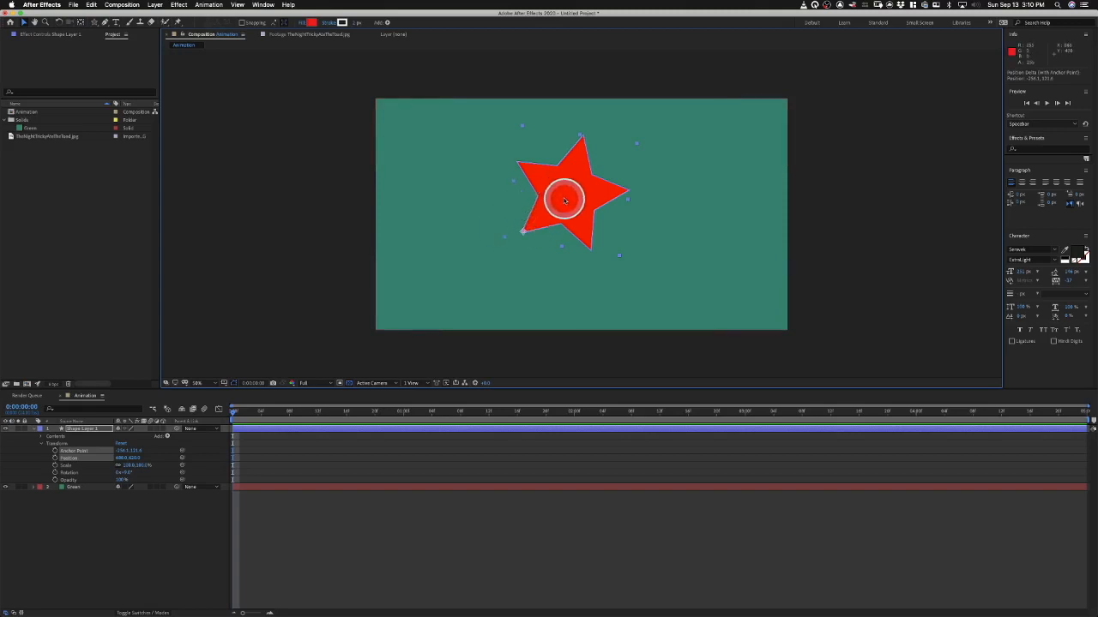
Step: Give the timeline more height and move the star mostly past the left edge of the composition frame
mouse_move(569, 188)
left_mouse_down()
mouse_move(632, 211)
mouse_move(392, 184)
mouse_move(207, 228)
mouse_move(343, 237)
mouse_move(480, 200)
mouse_move(747, 215)
mouse_move(281, 206)
mouse_move(654, 258)
mouse_move(485, 110)
mouse_move(646, 282)
mouse_move(613, 168)
mouse_move(968, 228)
mouse_move(770, 115)
mouse_move(495, 243)
mouse_move(342, 229)
mouse_move(311, 240)
mouse_move(323, 197)
mouse_move(536, 233)
mouse_move(753, 162)
mouse_move(862, 166)
mouse_move(500, 193)
mouse_move(560, 197)
left_mouse_up()
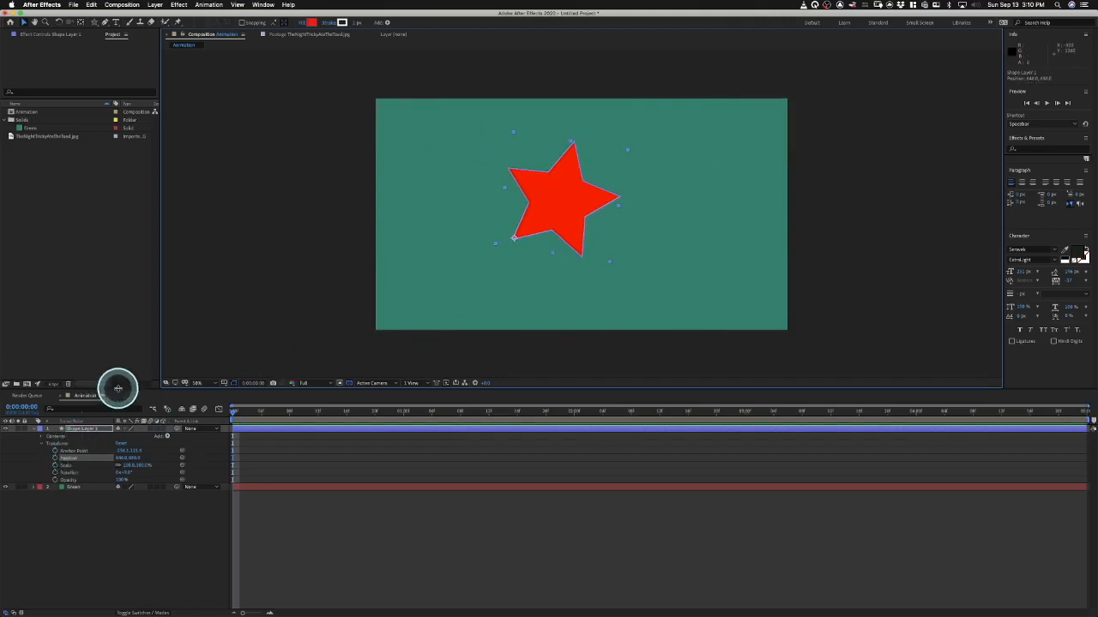
left_click_drag(118, 389, 110, 336)
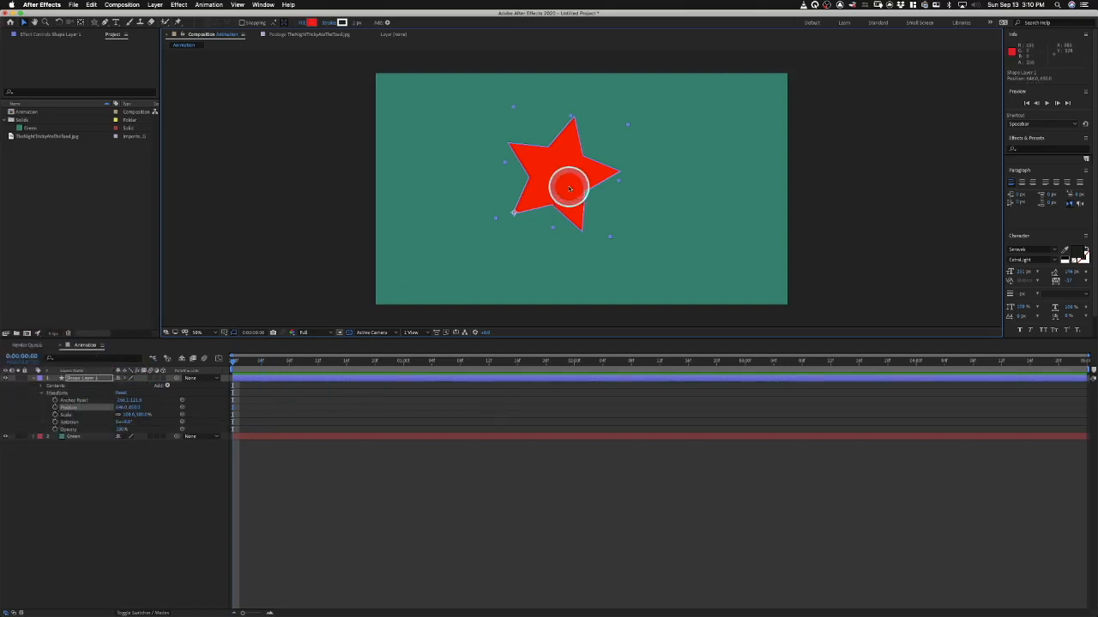
left_click_drag(569, 181, 348, 211)
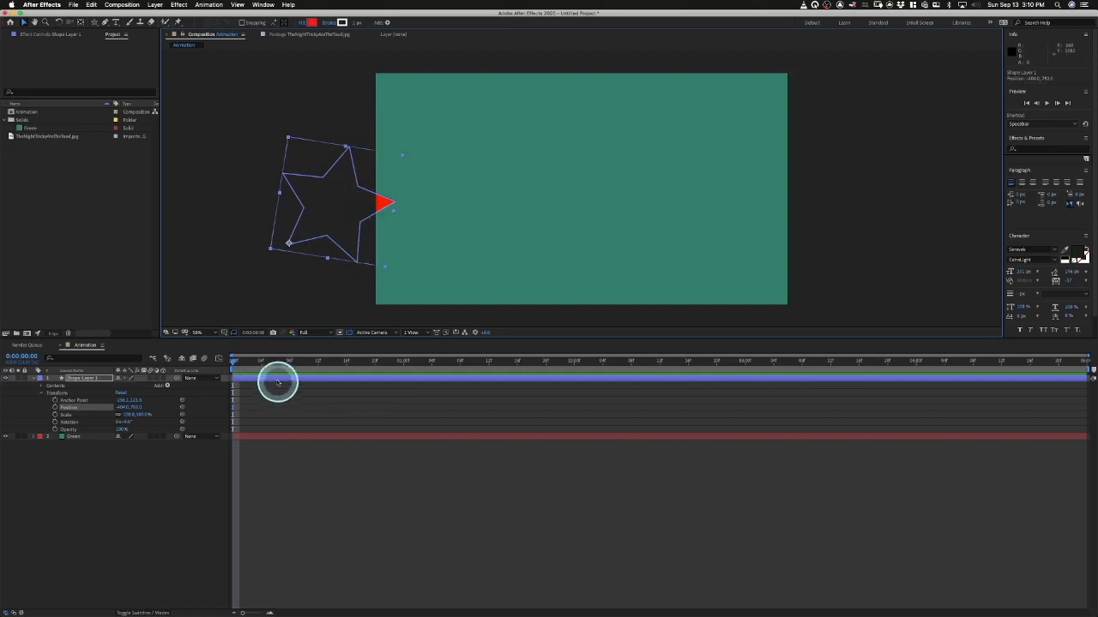
Step: Preview the composition from 0:00:01:11 and move the star back inside the frame near its left edge
mouse_move(277, 365)
left_mouse_down()
mouse_move(872, 365)
mouse_move(439, 407)
mouse_move(914, 396)
mouse_move(492, 369)
mouse_move(655, 365)
mouse_move(254, 372)
mouse_move(811, 383)
mouse_move(468, 360)
mouse_move(591, 380)
mouse_move(483, 372)
left_mouse_up()
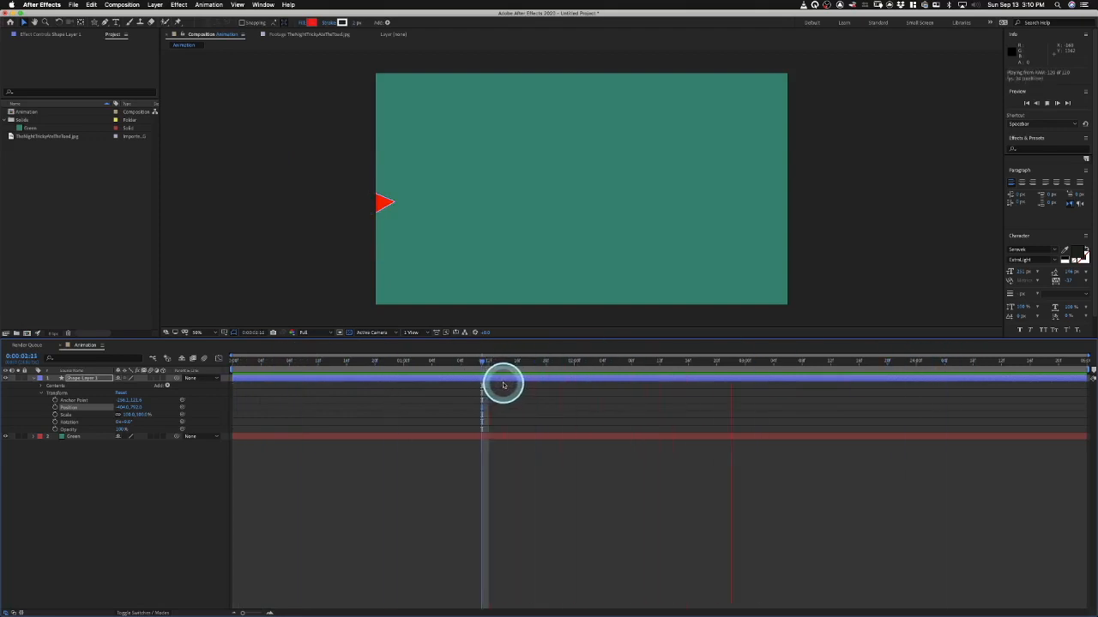
key("k")
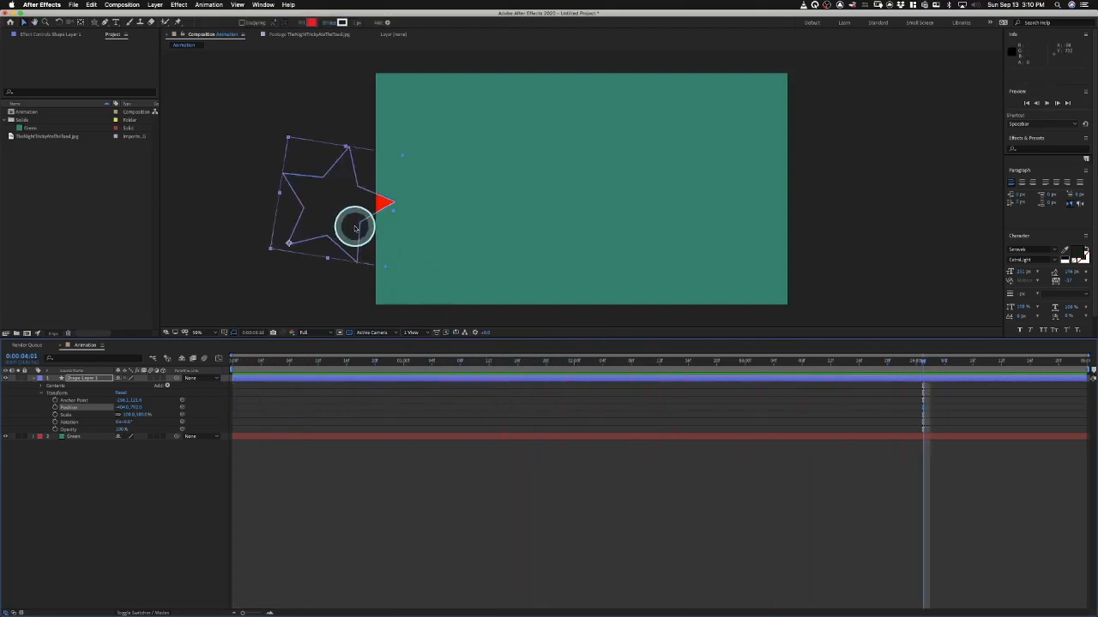
left_click_drag(326, 202, 428, 172)
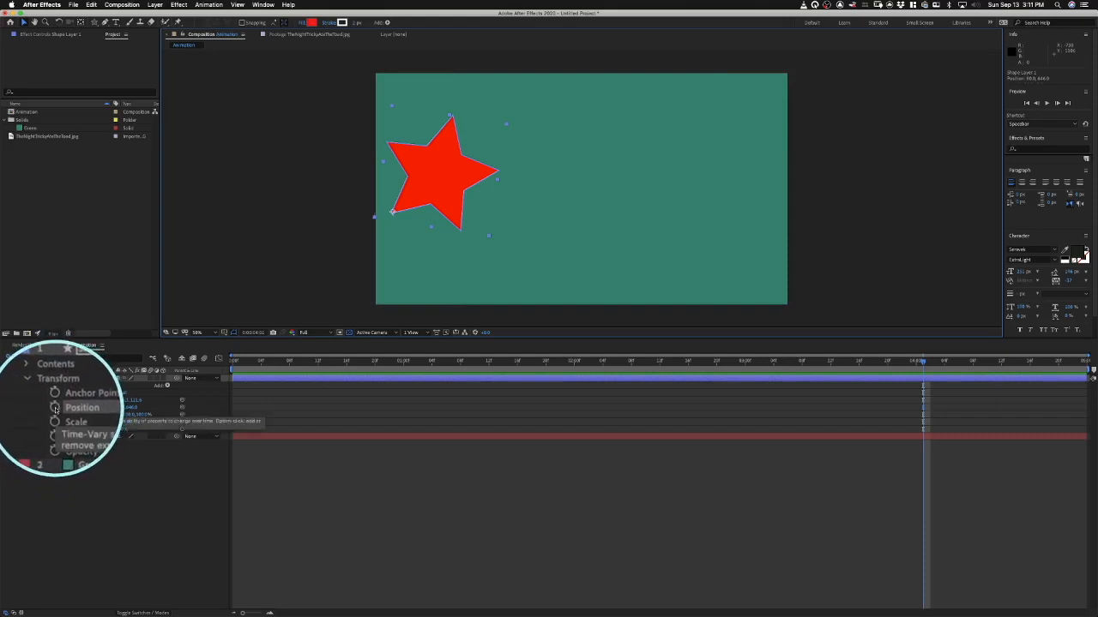
Step: Turn on keyframing for the star layer's Position at 0:00:00:00
mouse_move(230, 364)
left_mouse_down()
mouse_move(211, 365)
mouse_move(403, 353)
mouse_move(233, 358)
left_mouse_up()
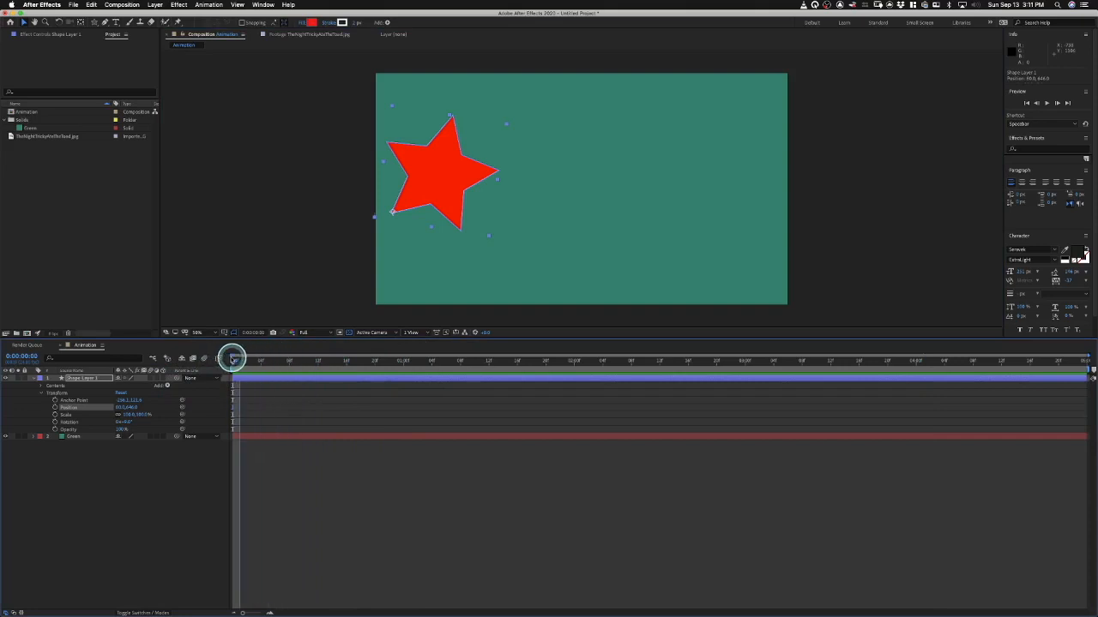
left_click(575, 361)
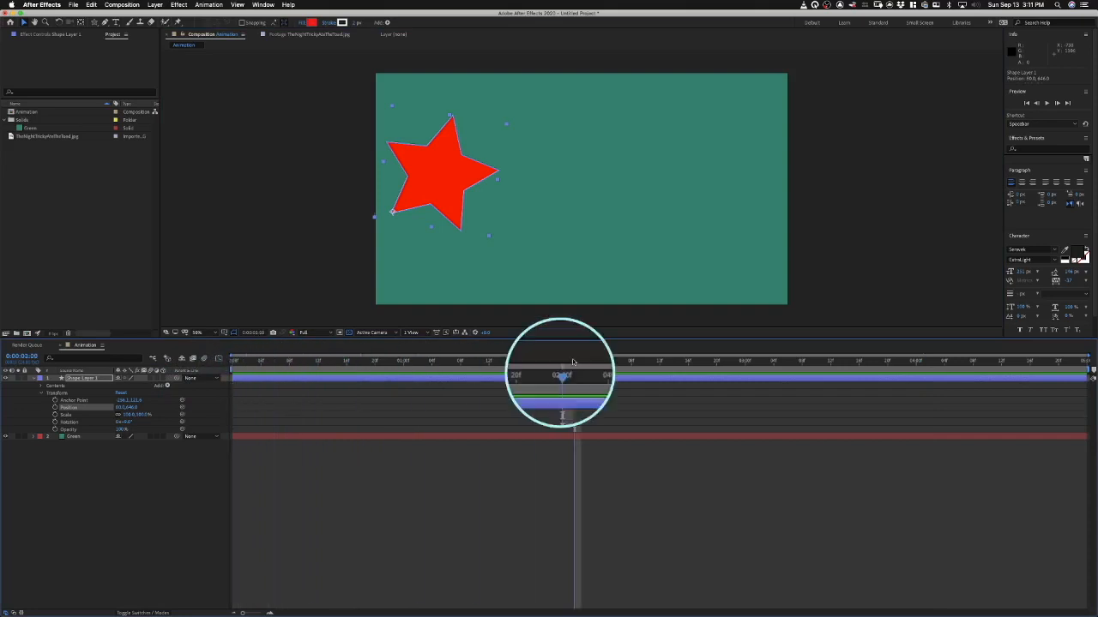
left_click_drag(575, 361, 223, 365)
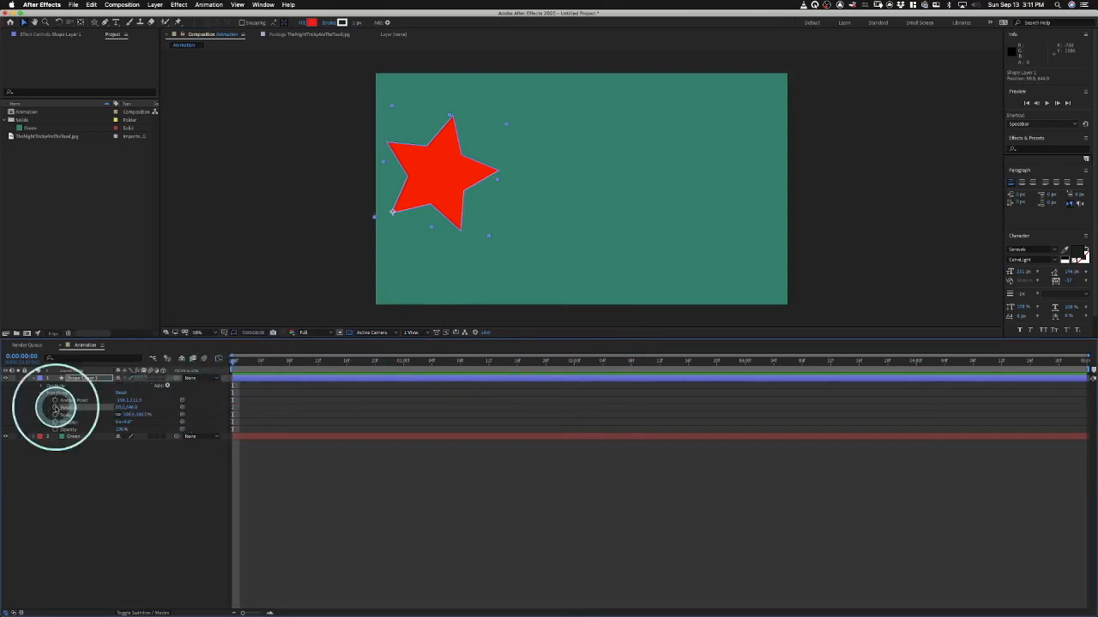
left_click(55, 407)
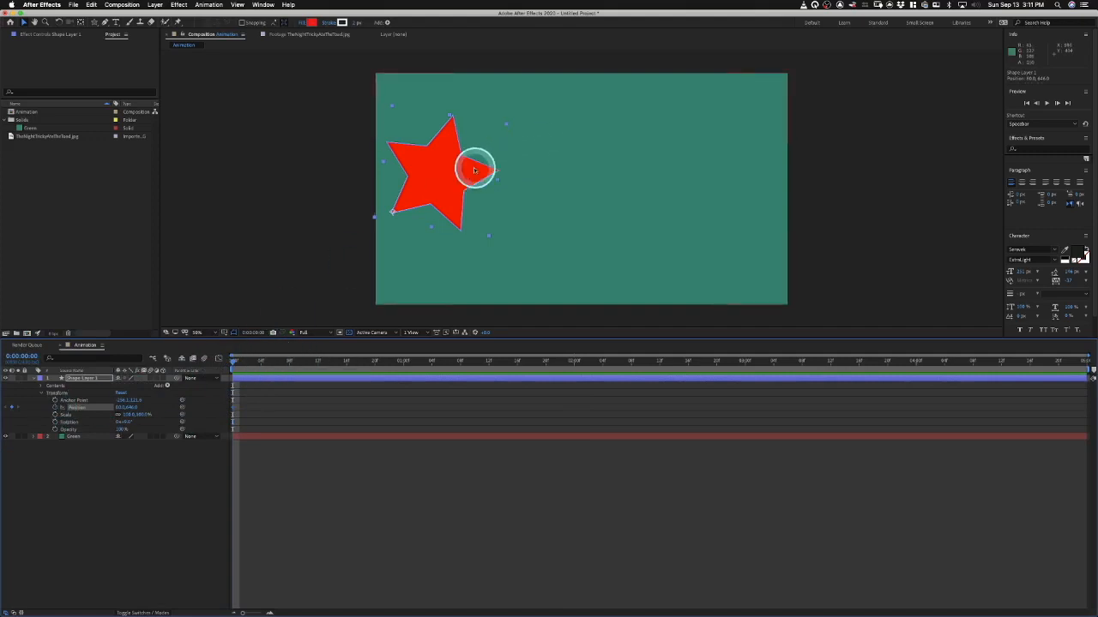
Step: At 0:00:00:00, move the star mostly past the frame's right edge and play a preview
left_click_drag(472, 166, 792, 247)
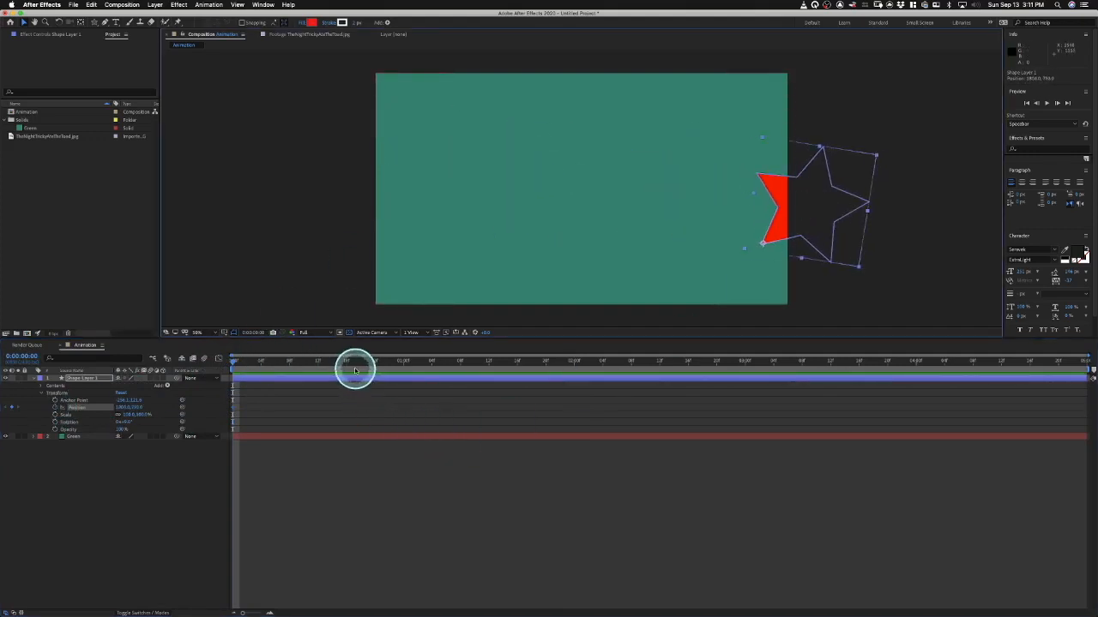
key("space")
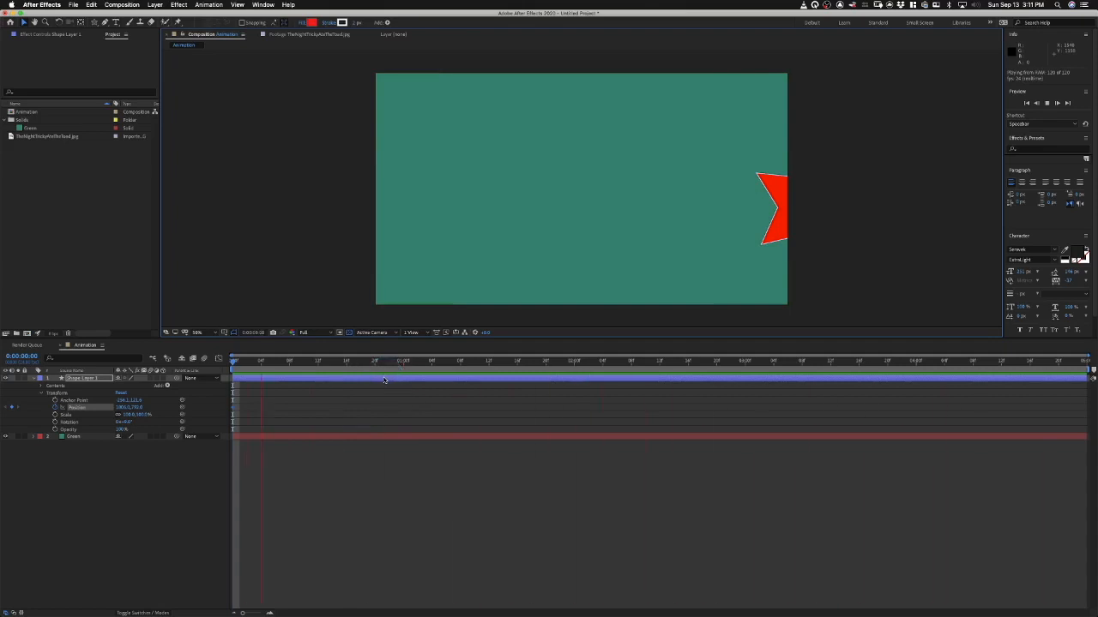
Step: At 0:00:00:00, move the star from the frame's right edge back to its left edge
key("space")
left_click_drag(323, 362, 282, 365)
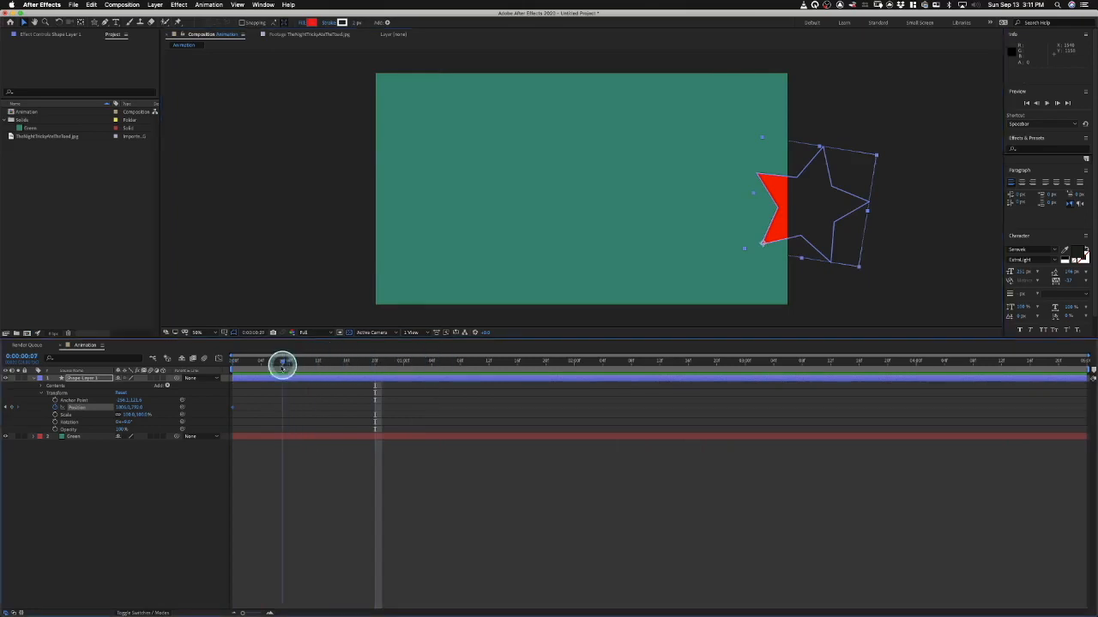
left_click(227, 368)
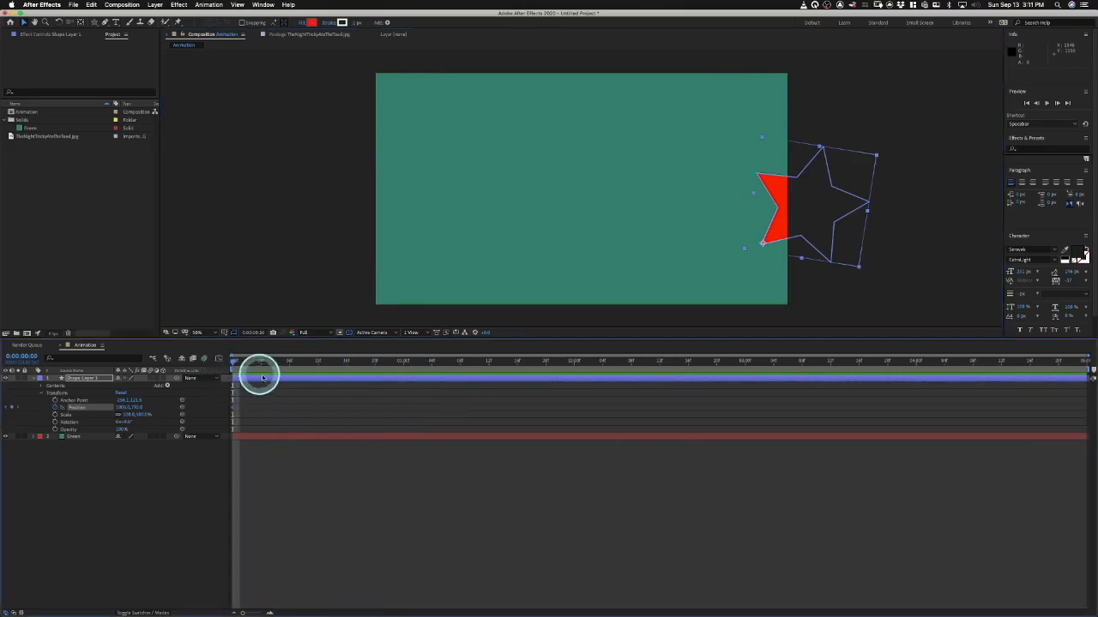
left_click(810, 209)
left_click_drag(810, 209, 430, 190)
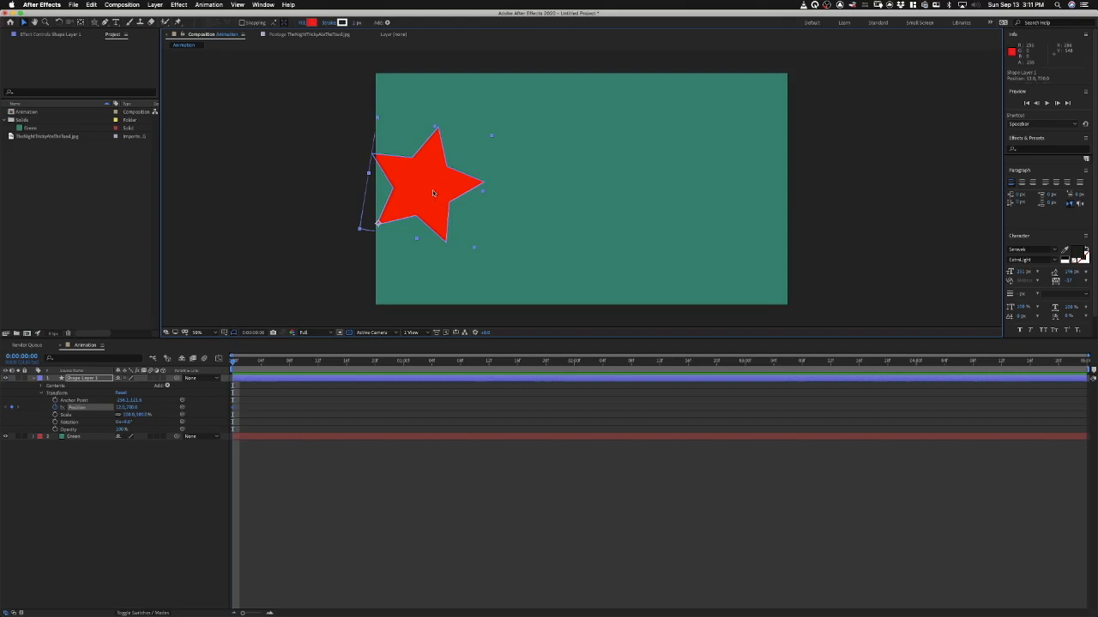
left_click(418, 188)
left_click_drag(238, 361, 197, 362)
Step: At 0:00:04:23, move the star completely past the frame's right edge to keyframe its end position
left_click_drag(977, 346, 500, 381)
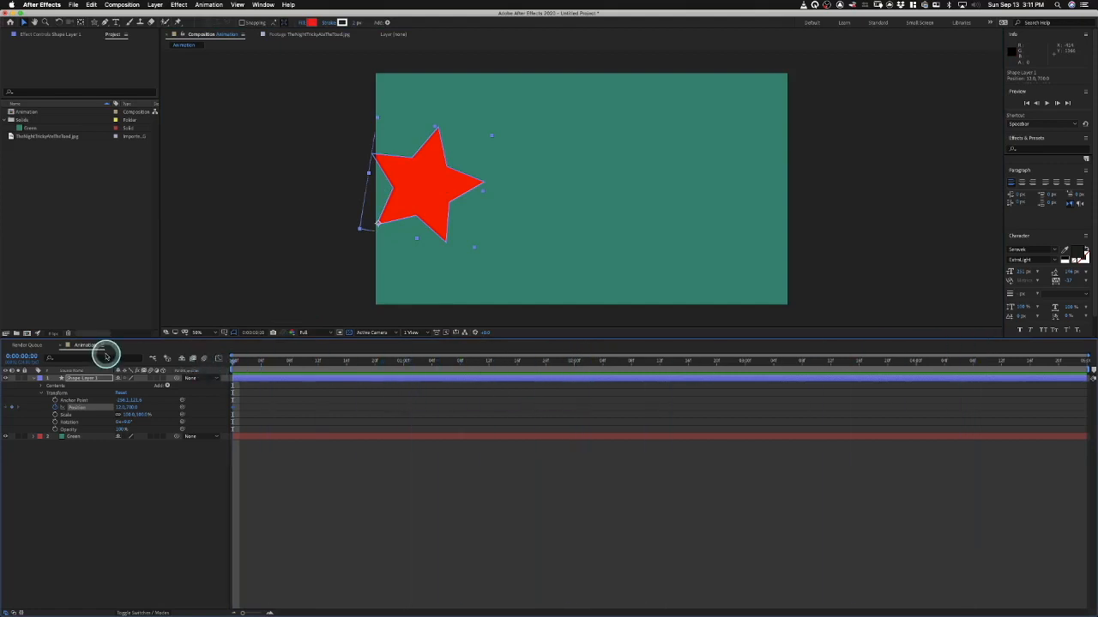
left_click_drag(105, 354, 1066, 337)
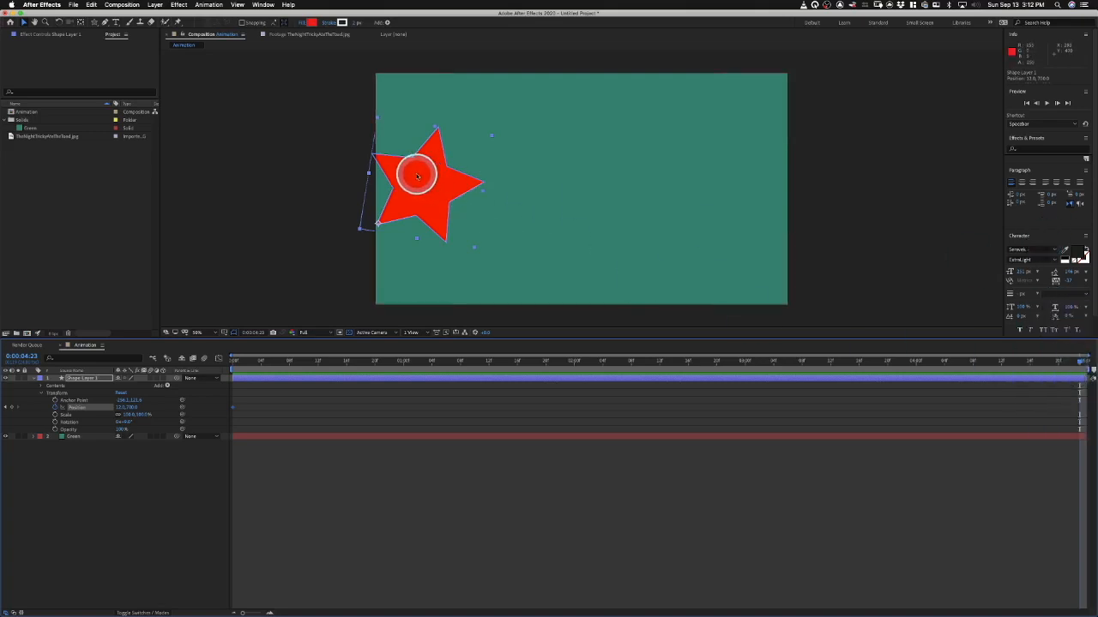
left_click_drag(418, 176, 843, 162)
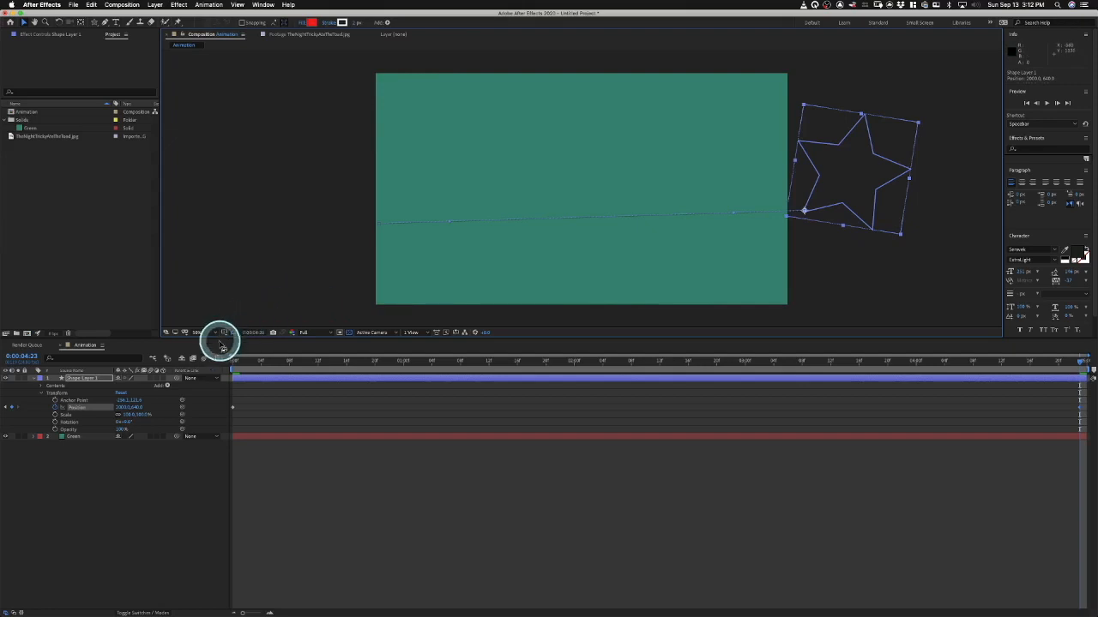
Step: Scrub through and play the star's movement across the frame, comparing its start and end positions
left_click_drag(272, 363, 1008, 334)
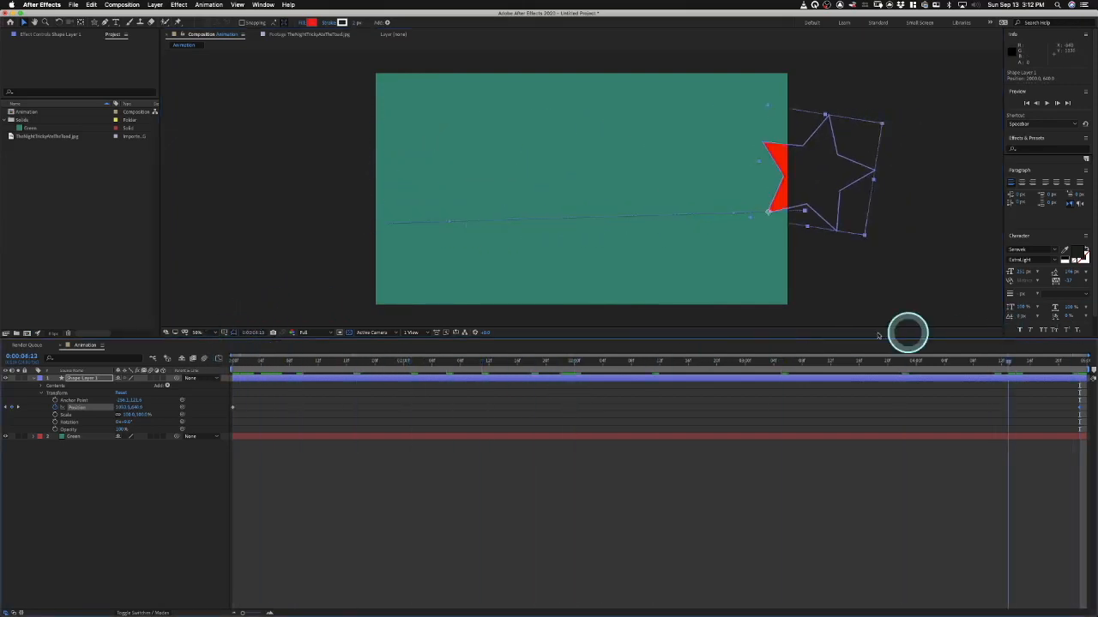
left_click_drag(877, 335, 74, 320)
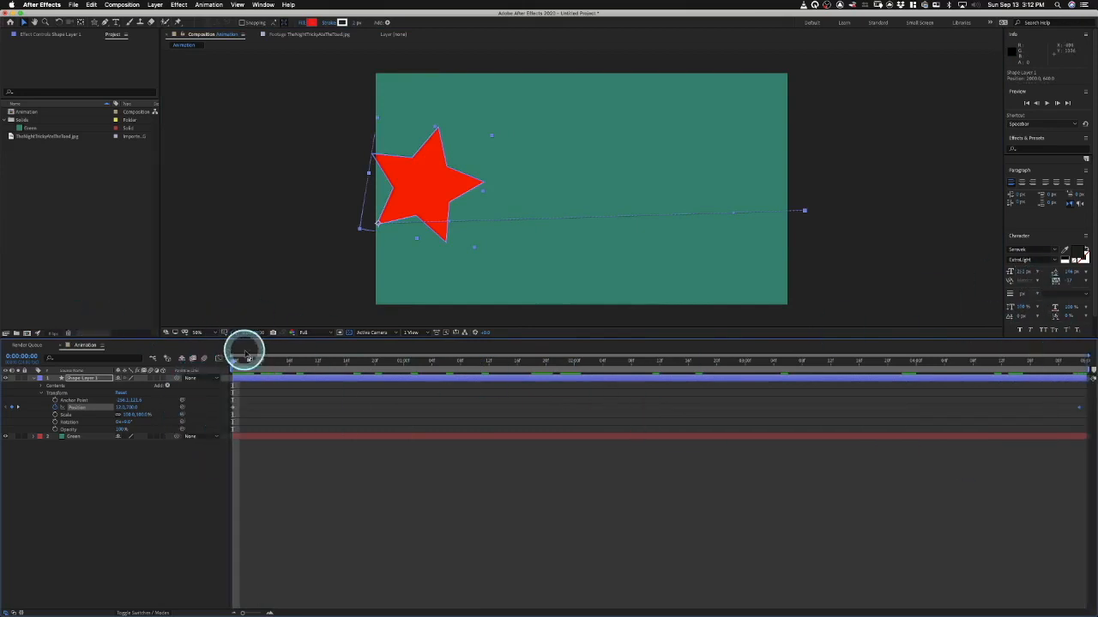
left_click_drag(255, 363, 223, 362)
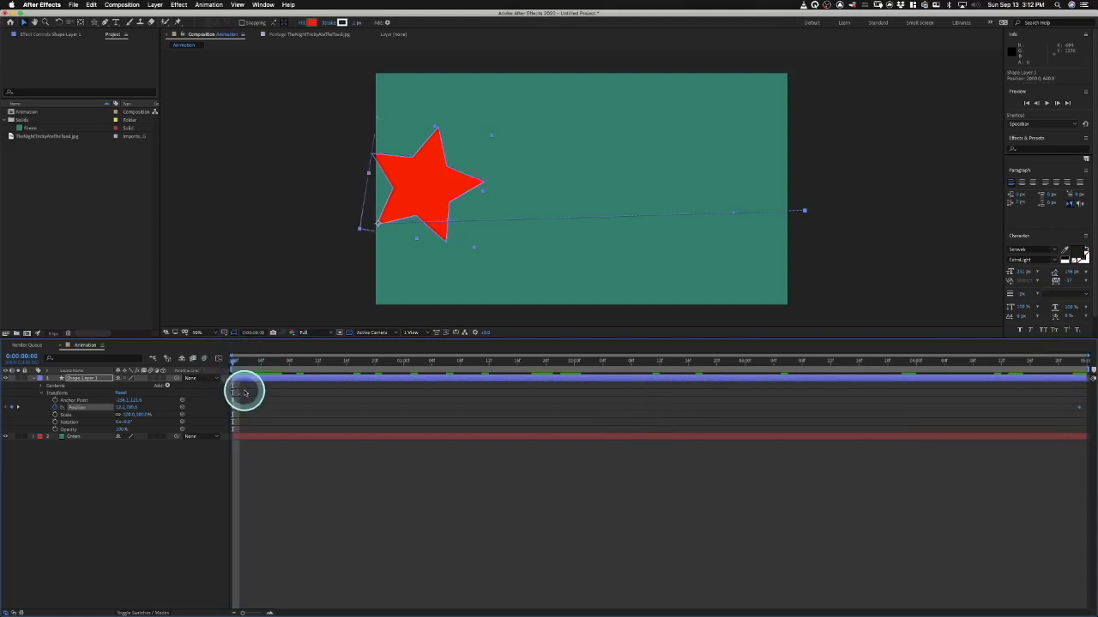
key("space")
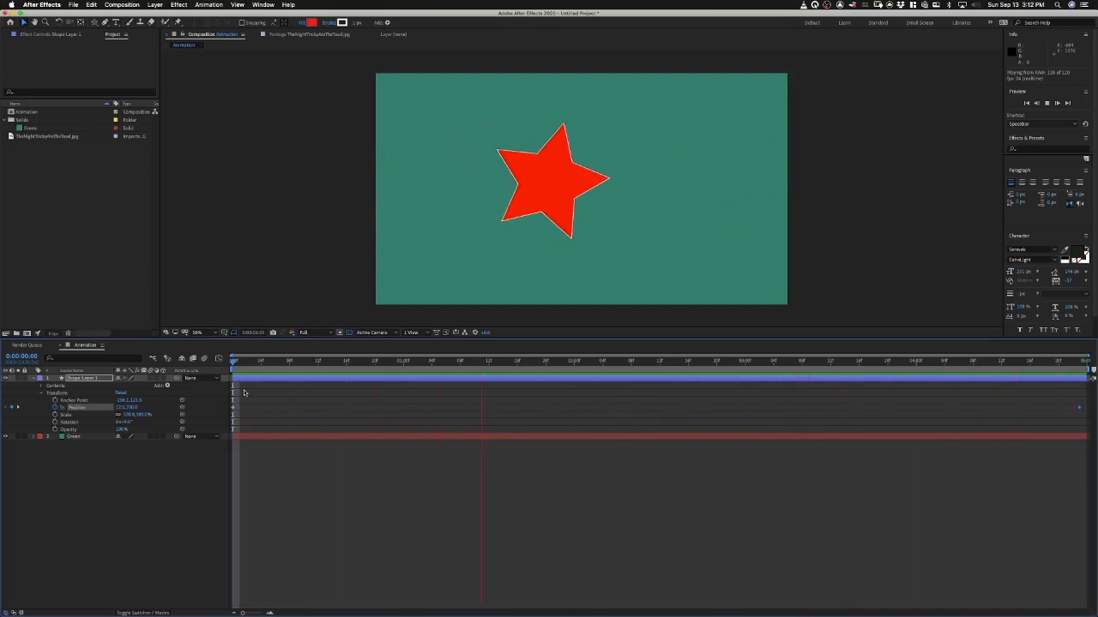
left_click(601, 357)
key("End")
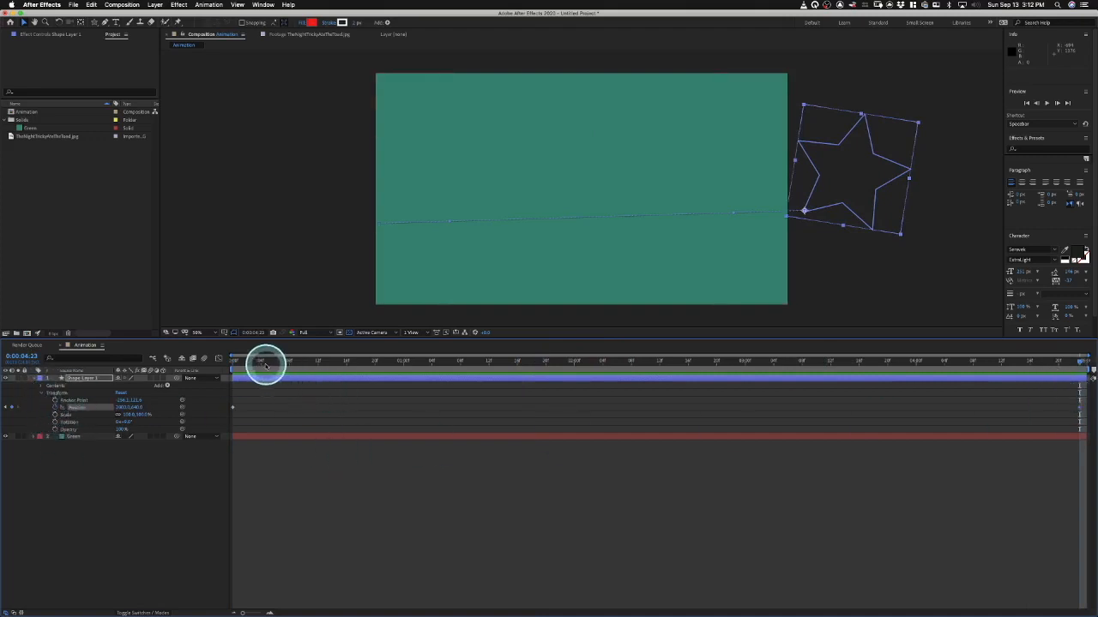
left_click_drag(262, 363, 233, 363)
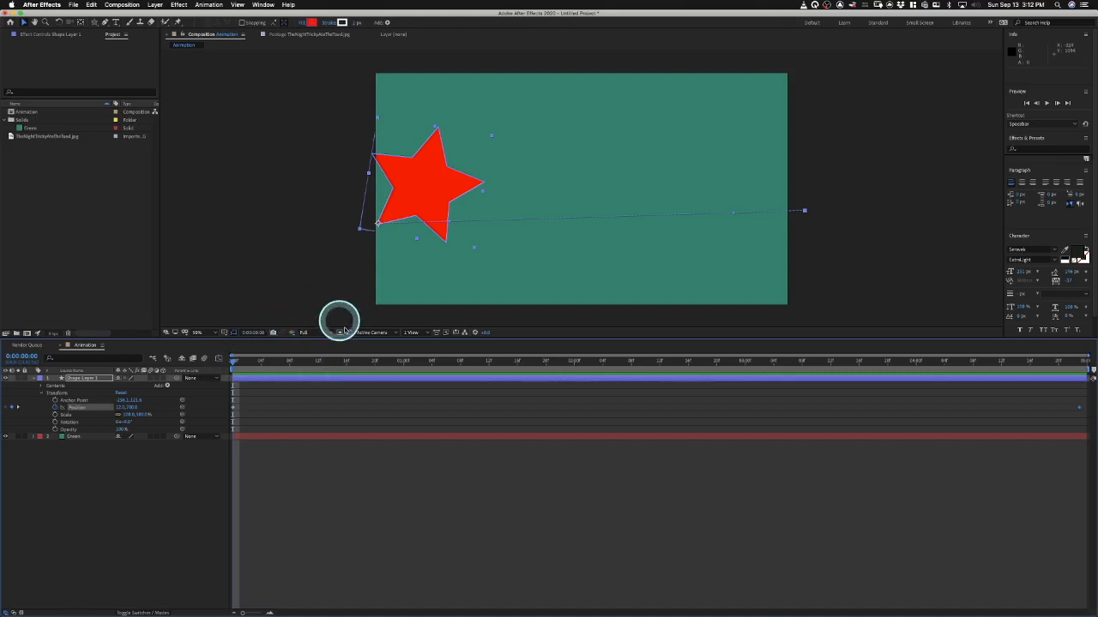
Step: Shift the star's ending Position keyframe to 0:00:00:12 and preview the faster movement
left_click(431, 361)
left_click_drag(593, 365, 318, 360)
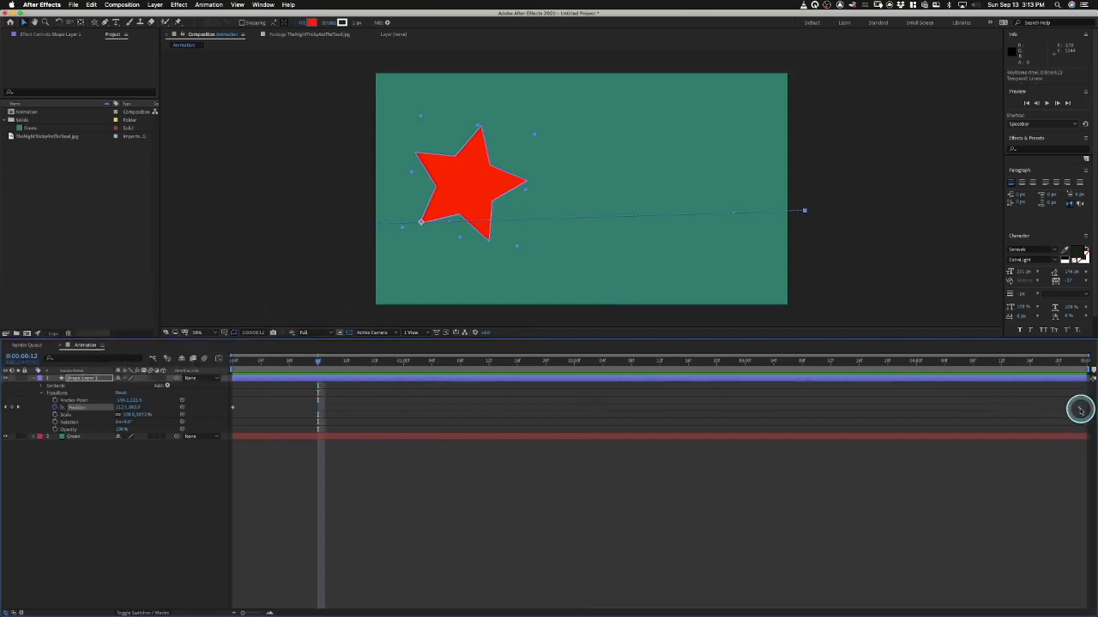
left_click_drag(1068, 413, 319, 424)
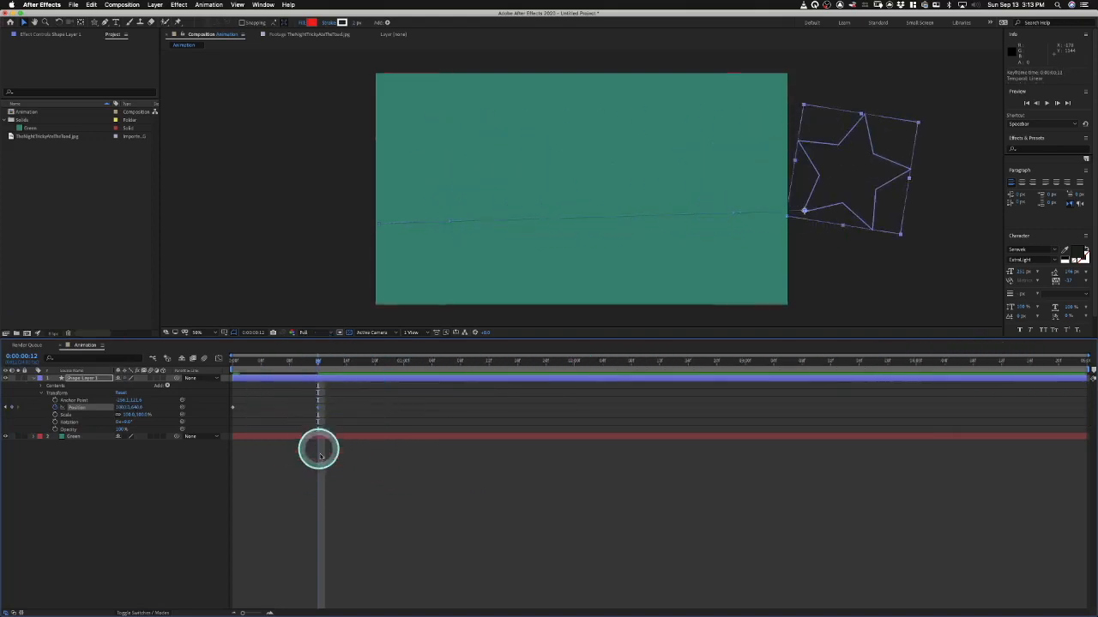
key("space")
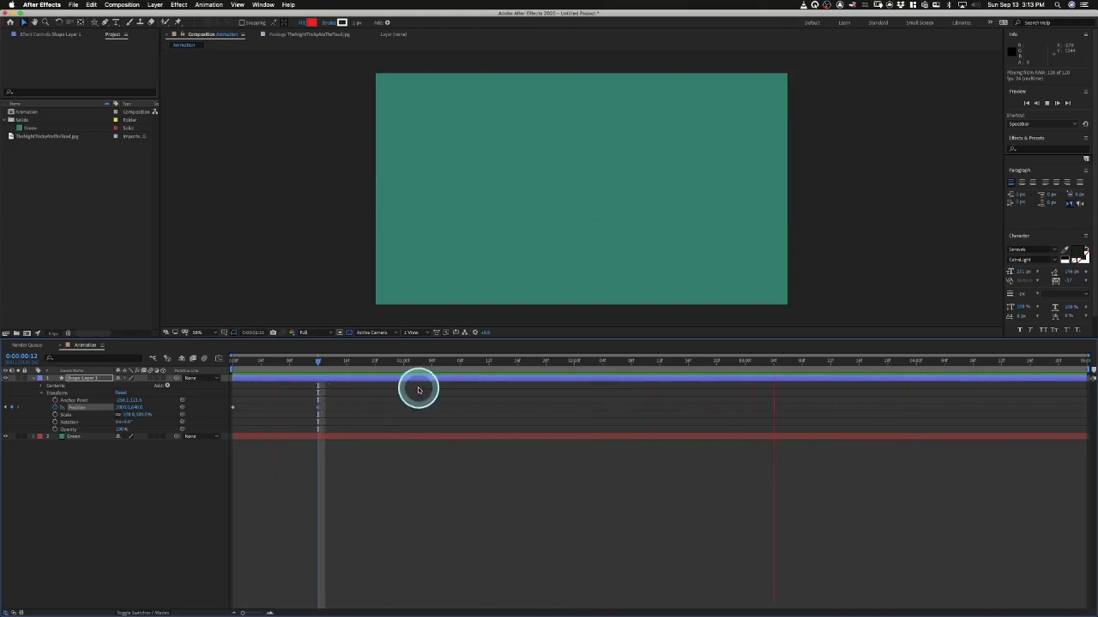
Step: Shift the star's ending Position keyframe to 0:00:02:00 and preview the movement
left_click_drag(345, 367, 333, 367)
left_click(318, 405)
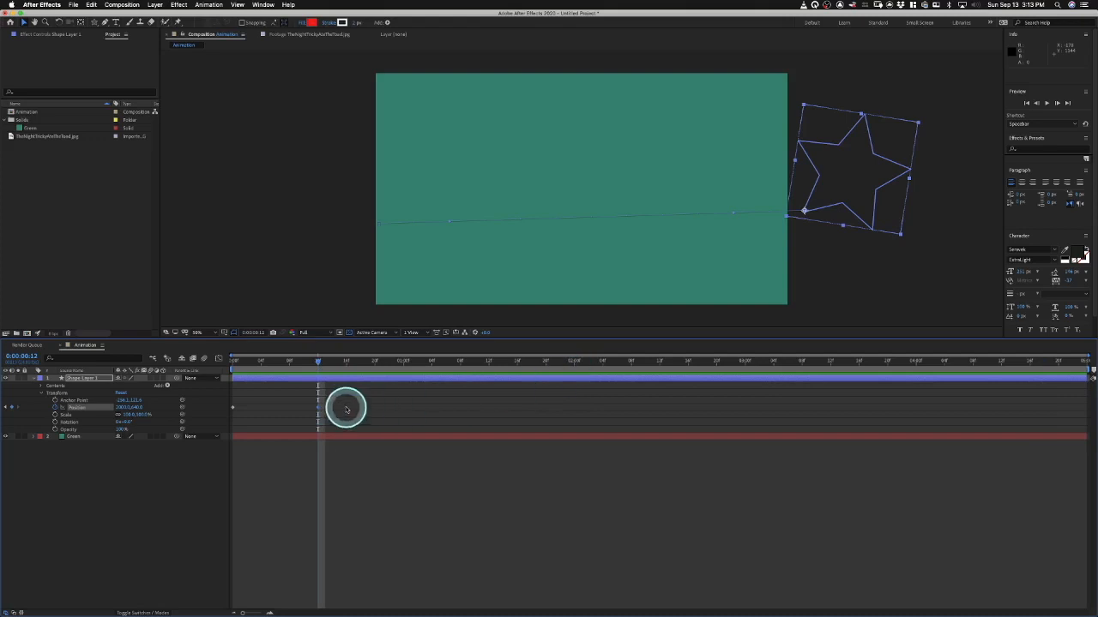
left_click_drag(318, 410, 576, 400)
left_click(572, 366)
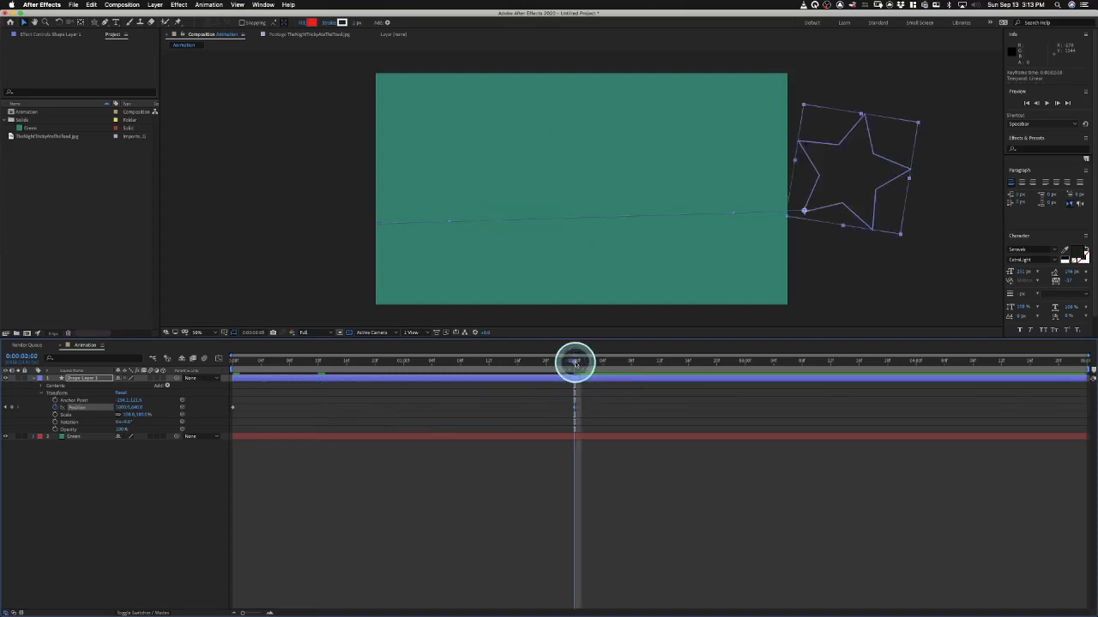
key("space")
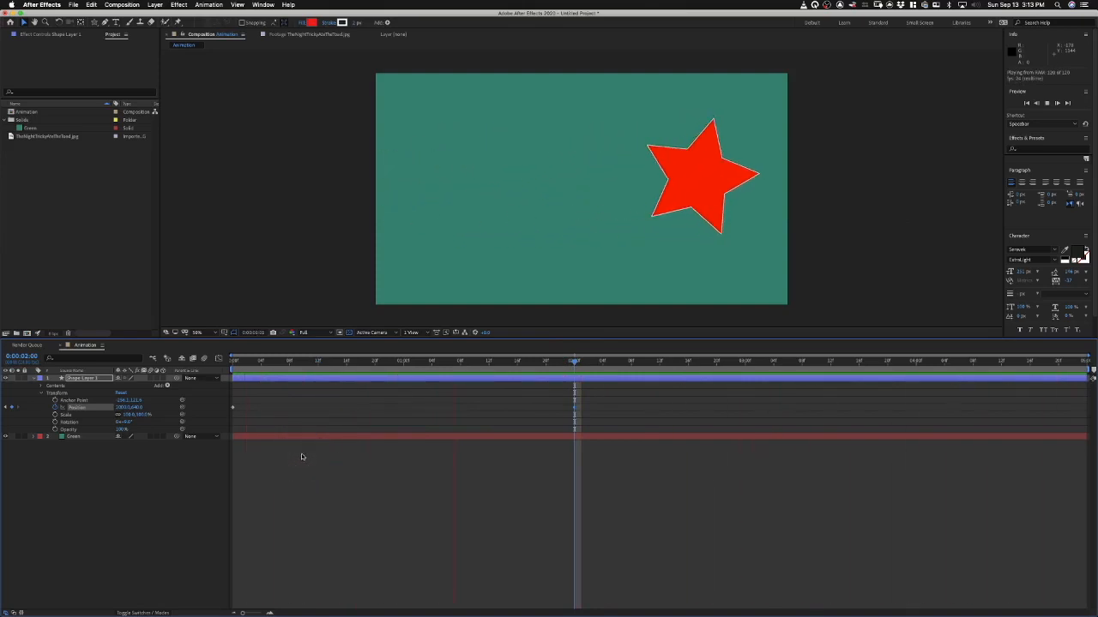
key("space")
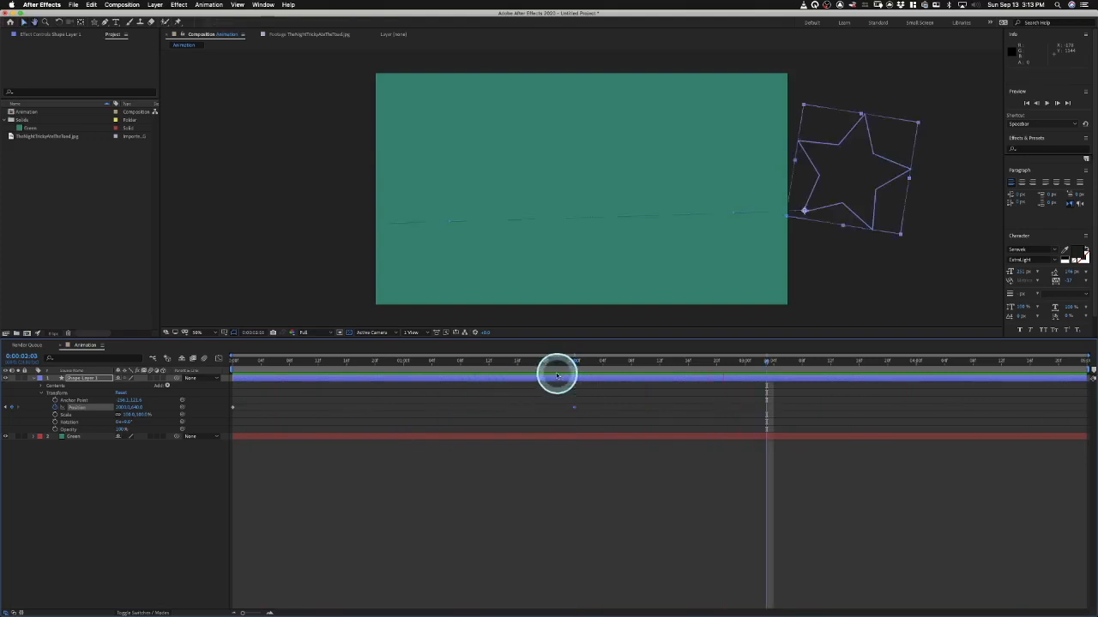
Step: At 0:00:02:00, move the star back inside the frame, close to its right edge
left_click(574, 367)
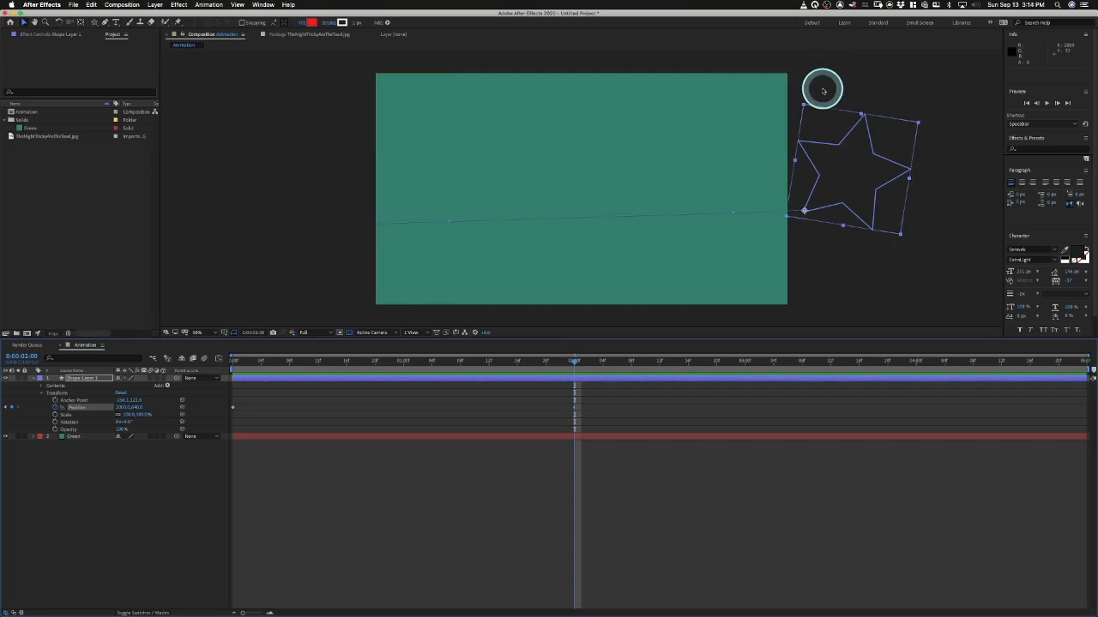
key("comma")
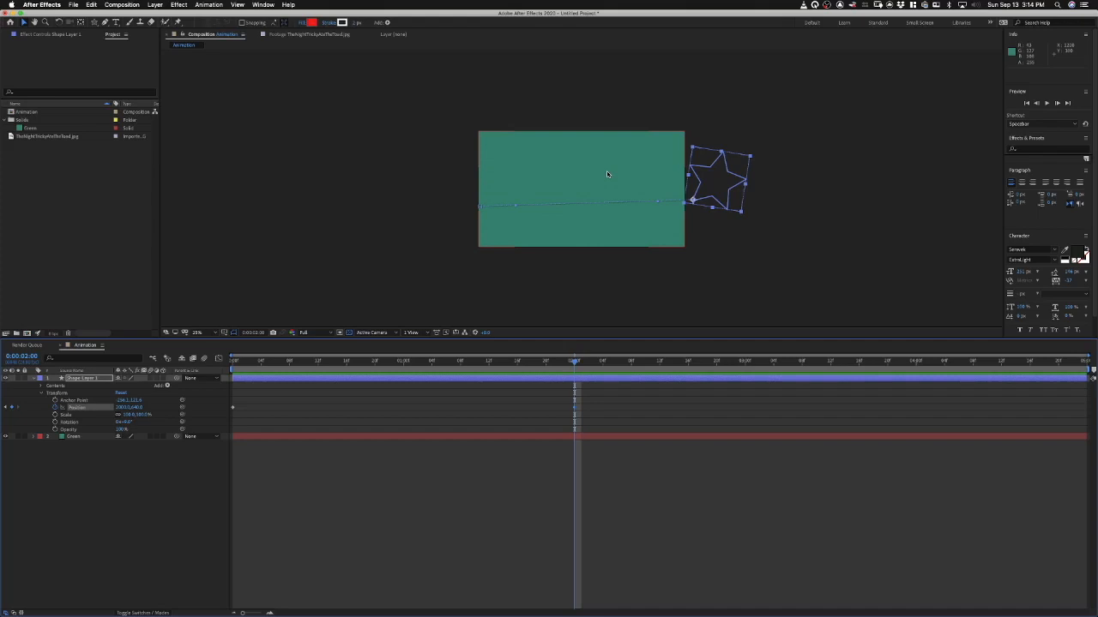
mouse_move(651, 180)
left_mouse_down()
mouse_move(716, 177)
mouse_move(718, 196)
mouse_move(653, 192)
left_mouse_up()
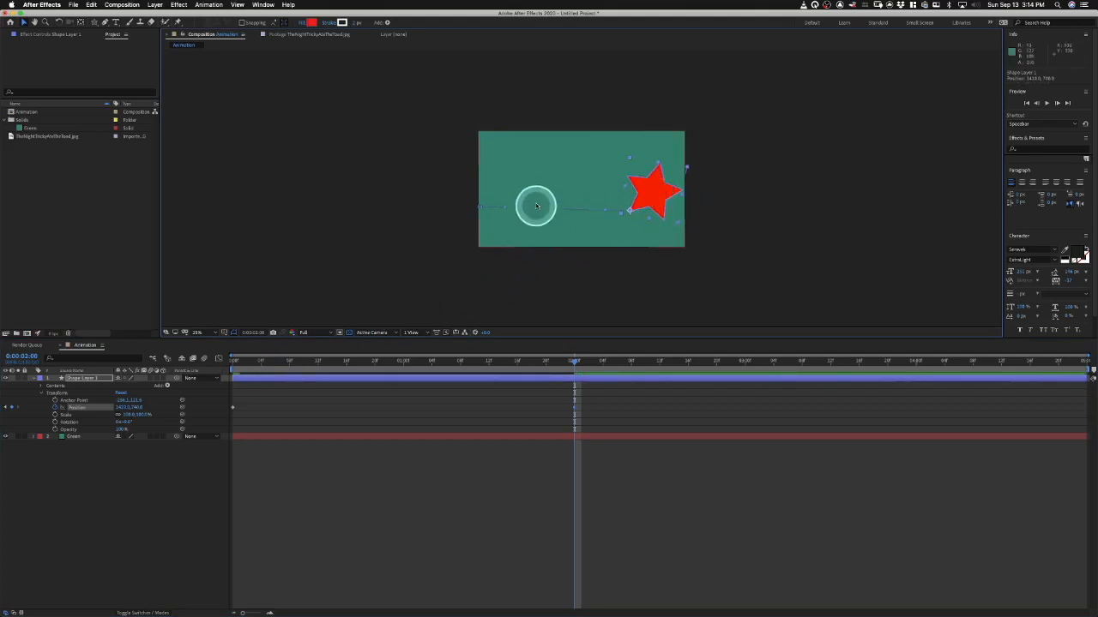
Step: Zoom the composition view in and out repeatedly between 50% and 100%
key("period")
key("period")
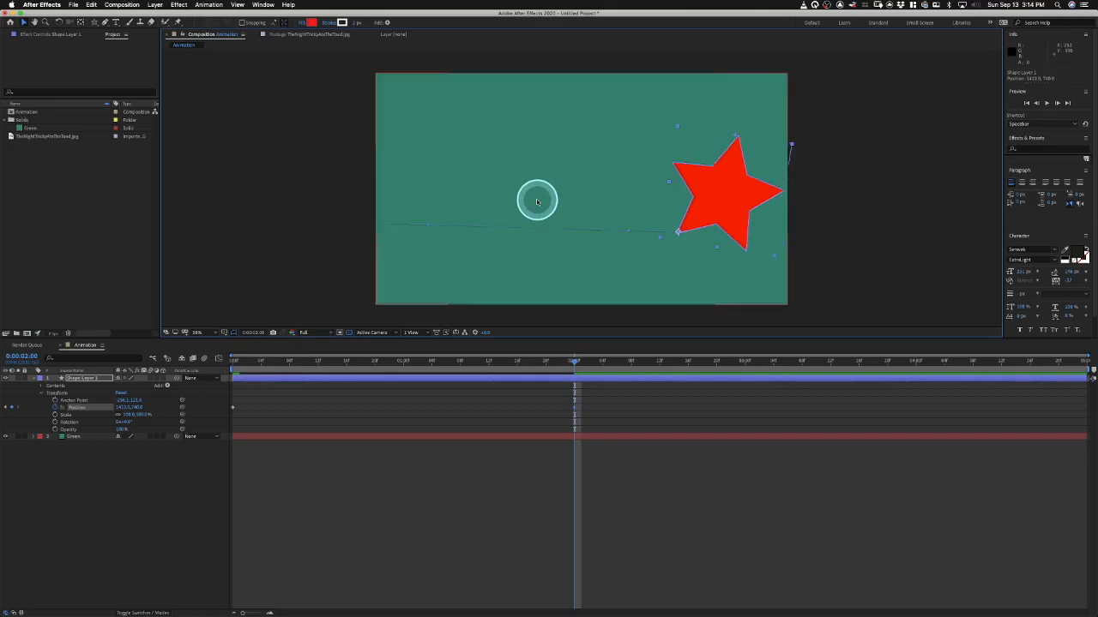
key("comma")
key("comma")
key("period")
key("period")
key("period")
key("comma")
key("period")
key("comma")
key("period")
key("comma")
key("period")
key("comma")
key("period")
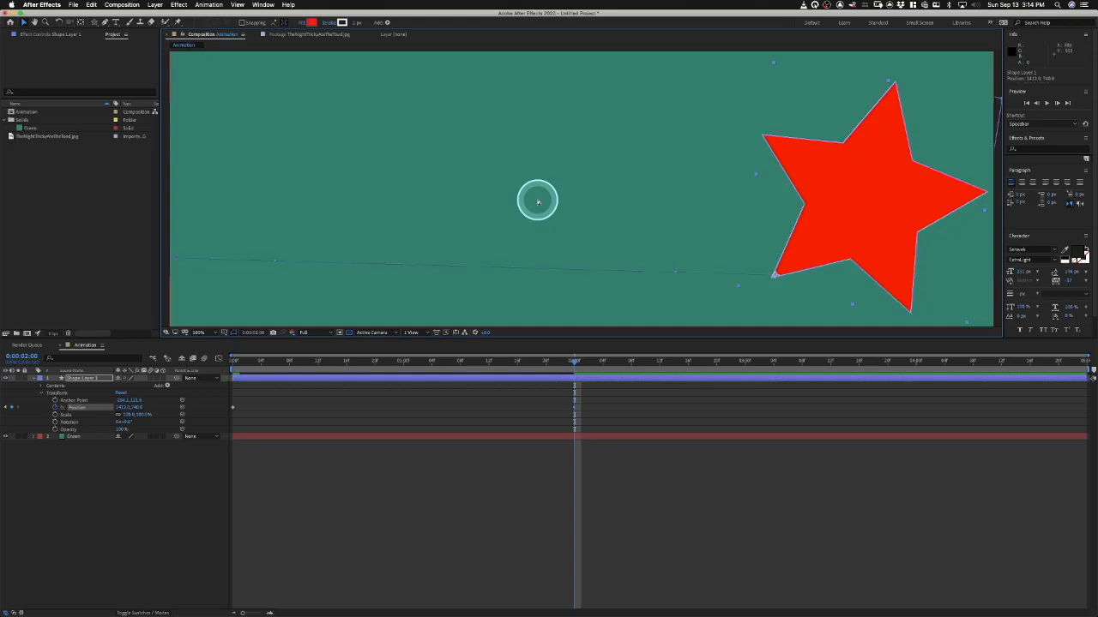
key("comma")
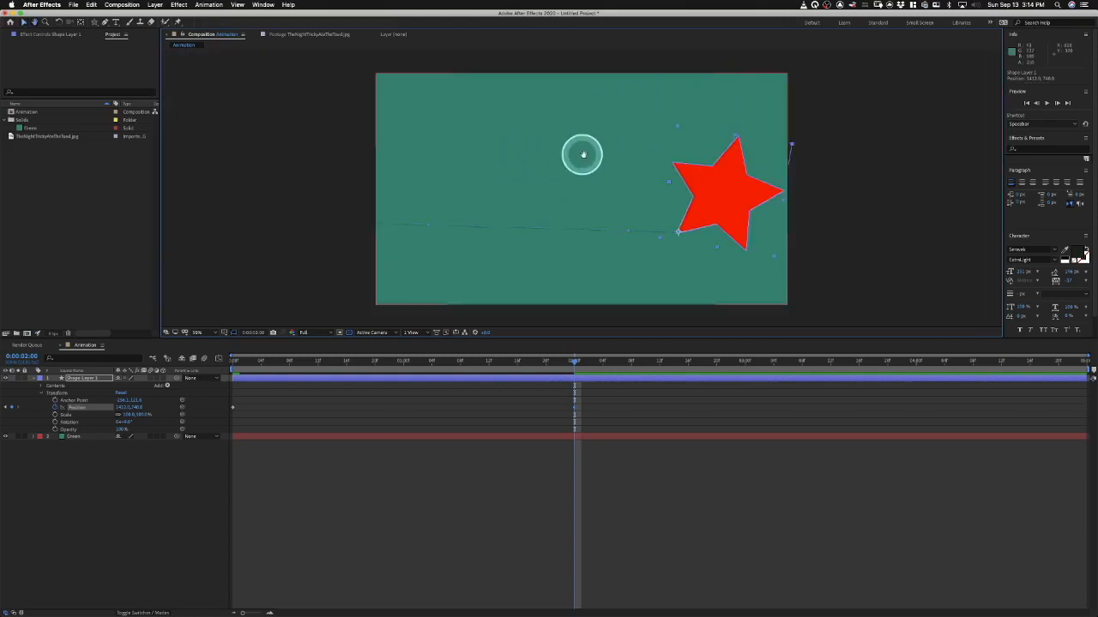
Step: Pan around the composition view and inspect the star up close at 200% magnification
left_click_drag(583, 154, 645, 167)
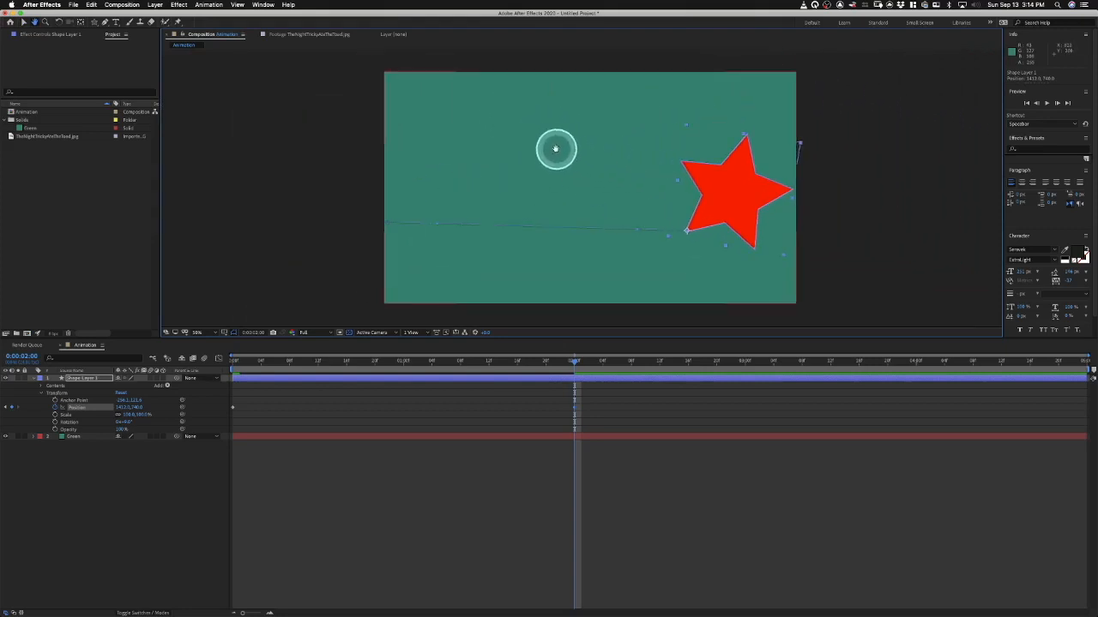
key("v")
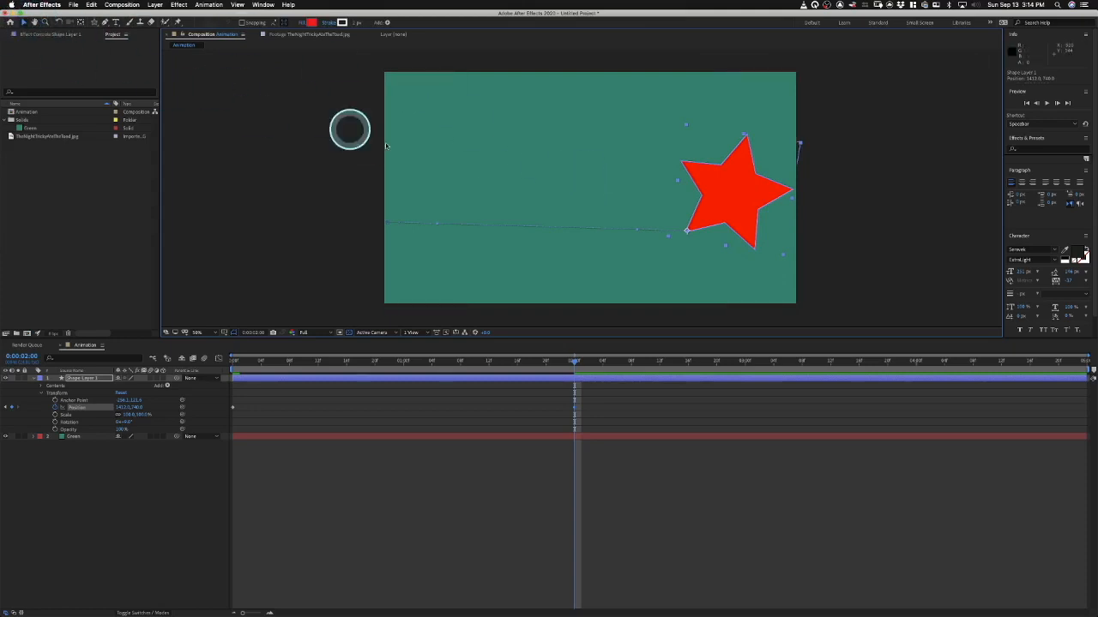
mouse_move(544, 184)
left_mouse_down()
mouse_move(473, 169)
mouse_move(612, 181)
left_mouse_up()
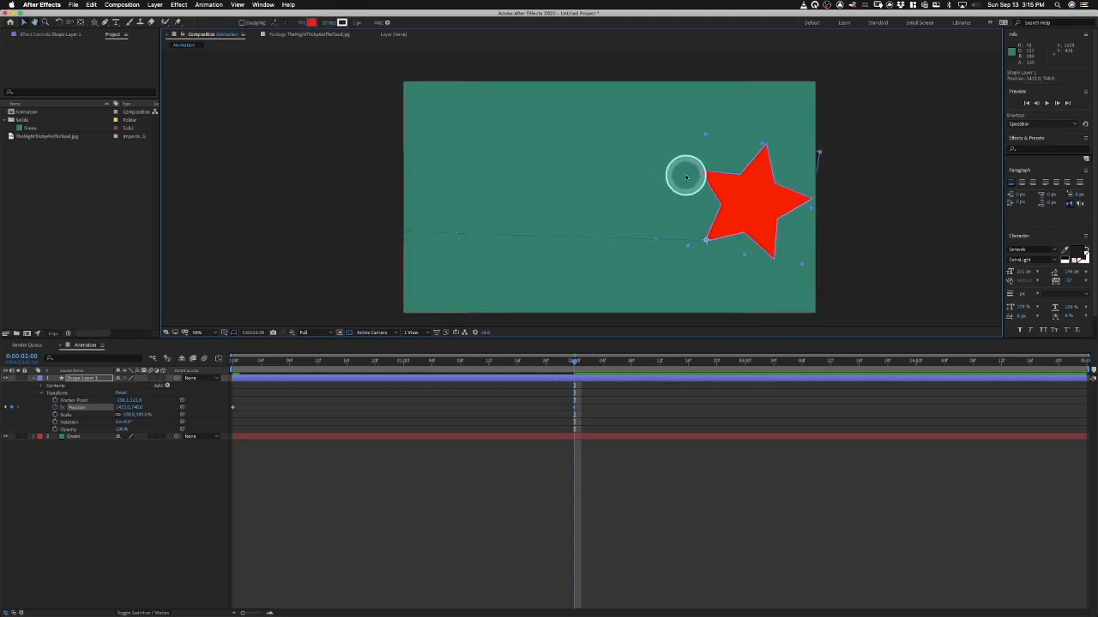
scroll(633, 182, "up", 3)
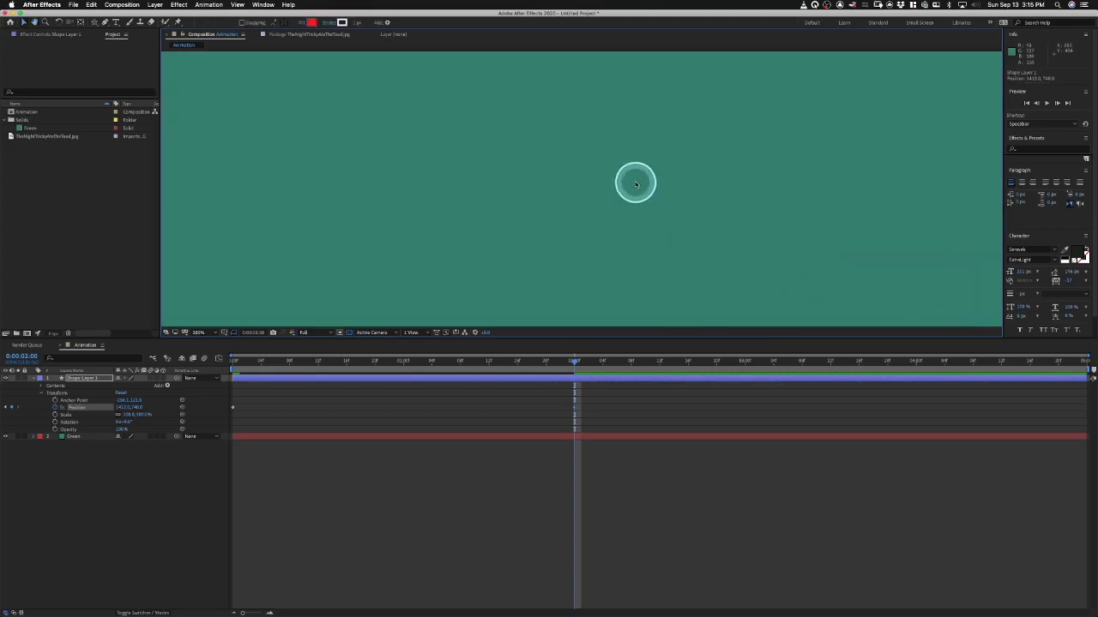
left_click_drag(700, 180, 444, 190)
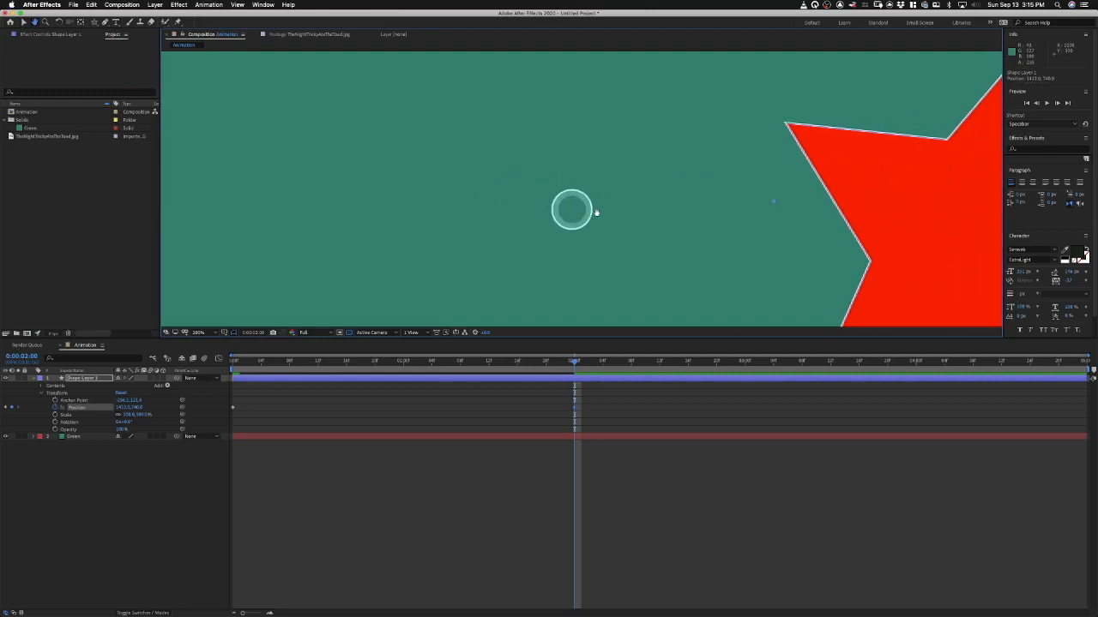
left_click_drag(783, 220, 393, 181)
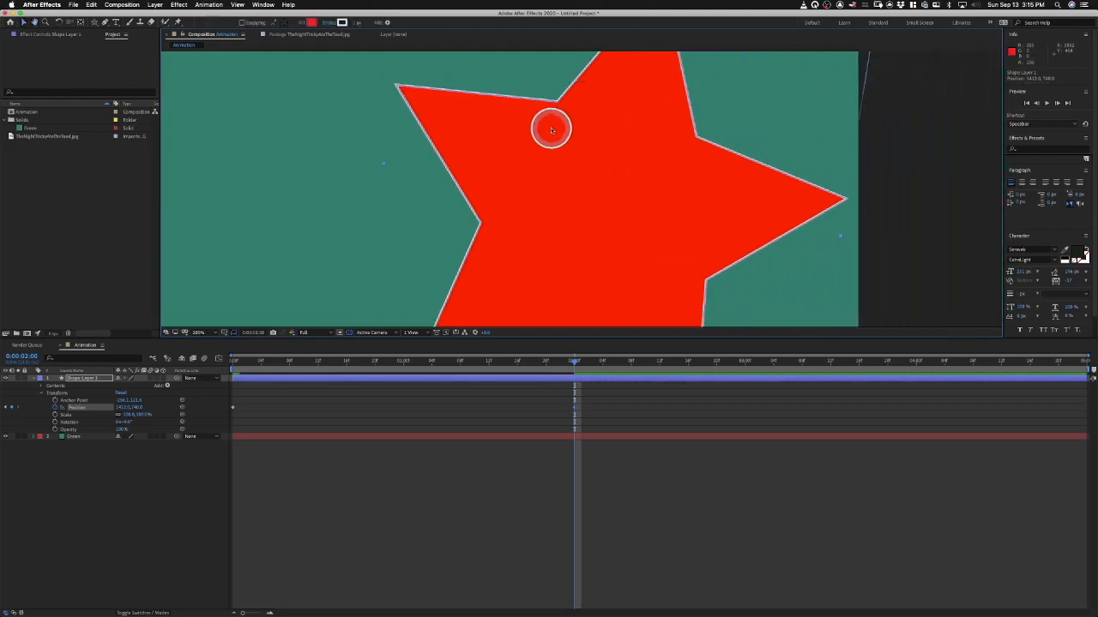
scroll(551, 131, "down", 3)
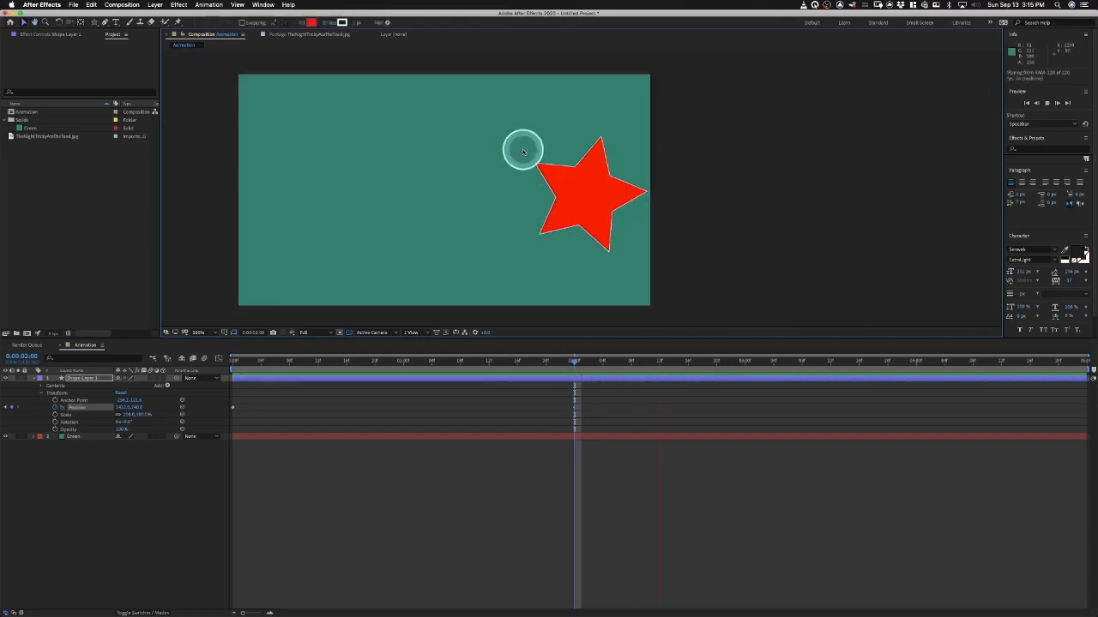
Step: Fit the whole composition in the viewer and play the star animation from the start
scroll(522, 151, "up", 2)
key("space")
left_click(432, 173)
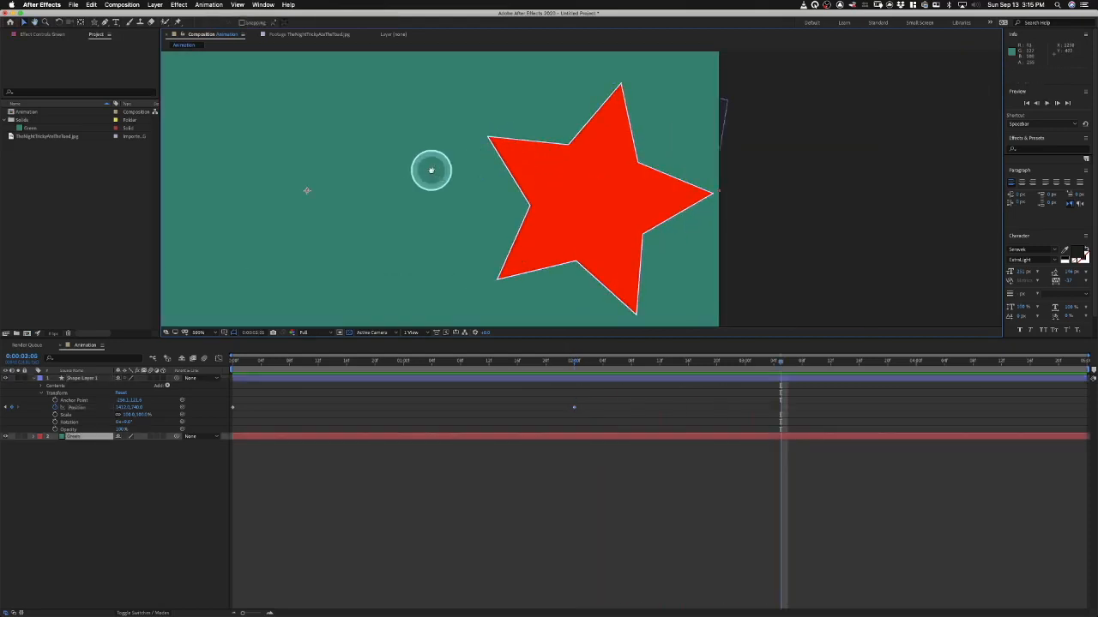
left_click_drag(421, 169, 671, 164)
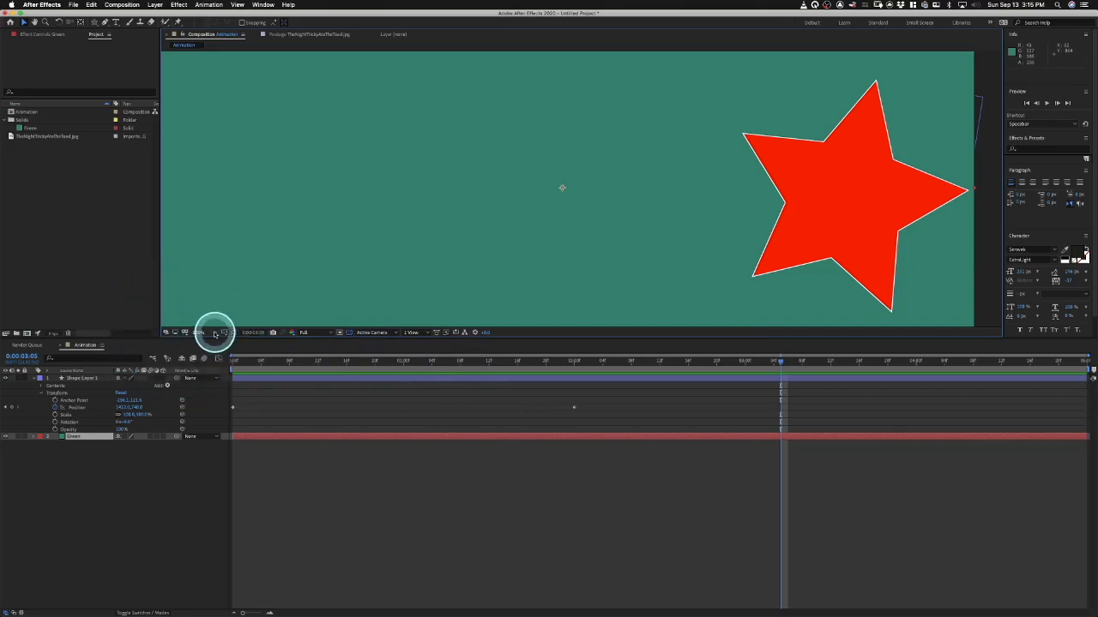
left_click(218, 332)
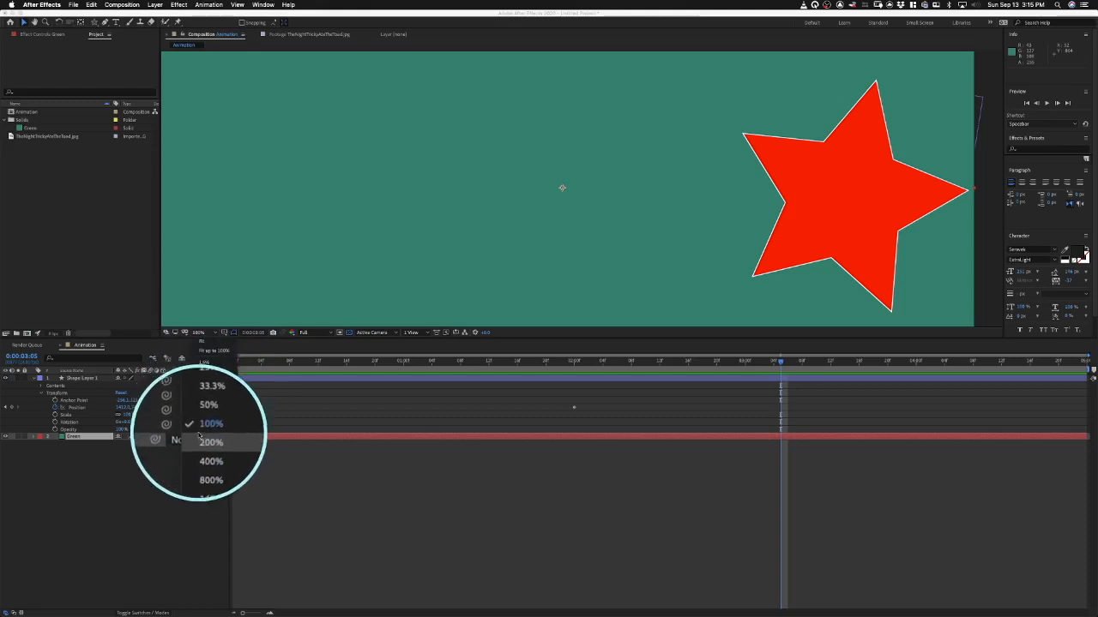
left_click(202, 342)
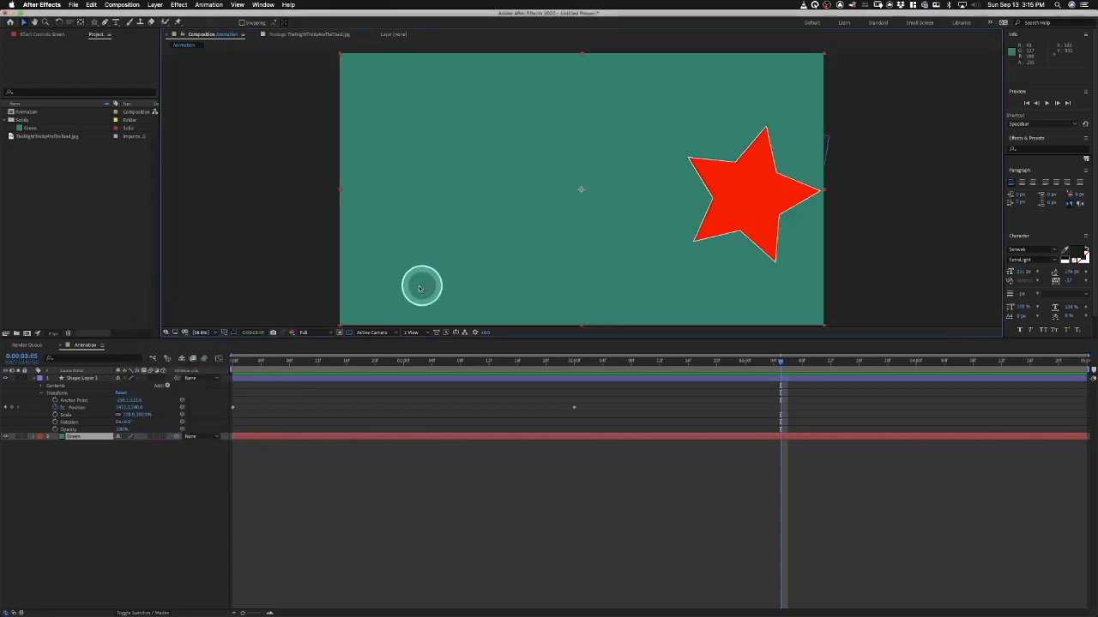
left_click_drag(276, 360, 226, 361)
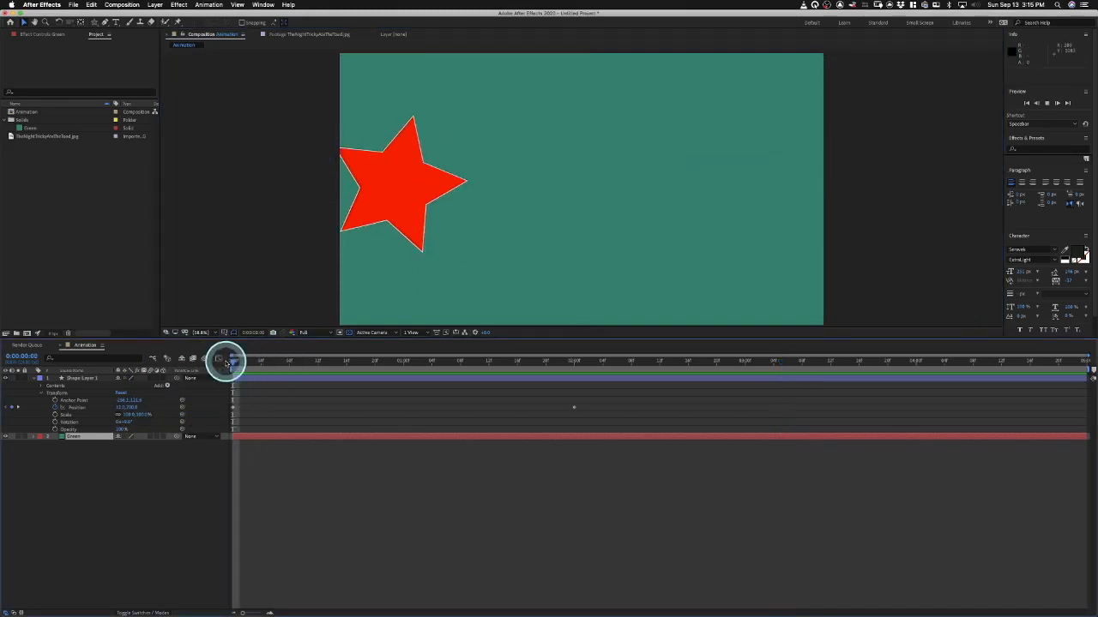
key("space")
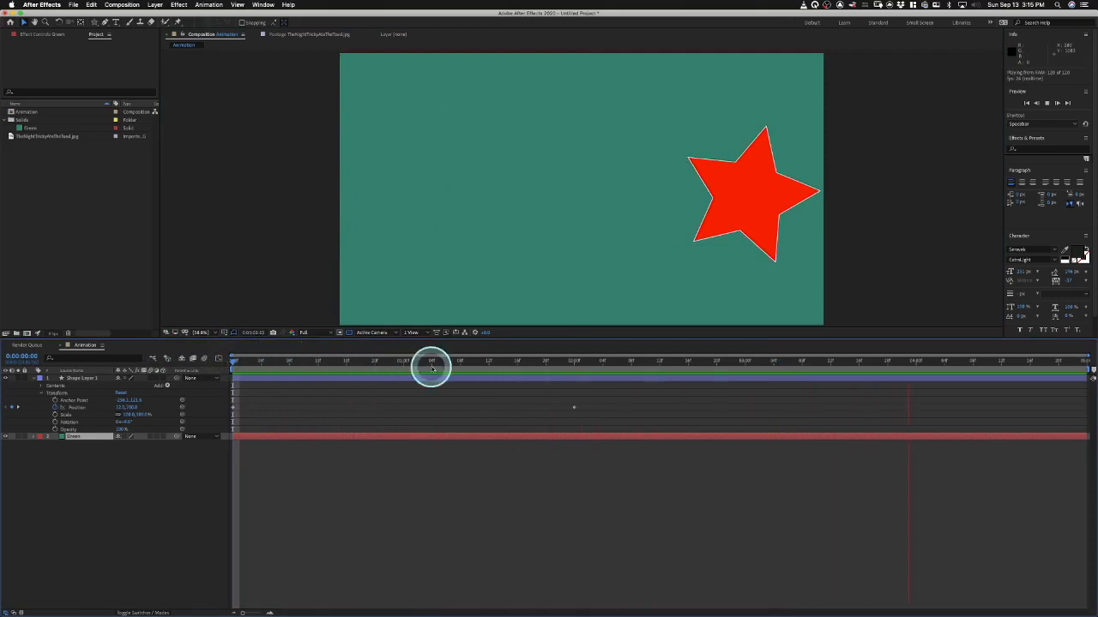
Step: At 0:00:00:21, move the star down until it partly overlaps the frame's lower edge, adding a Position keyframe
left_click_drag(497, 369, 382, 365)
left_click(549, 208)
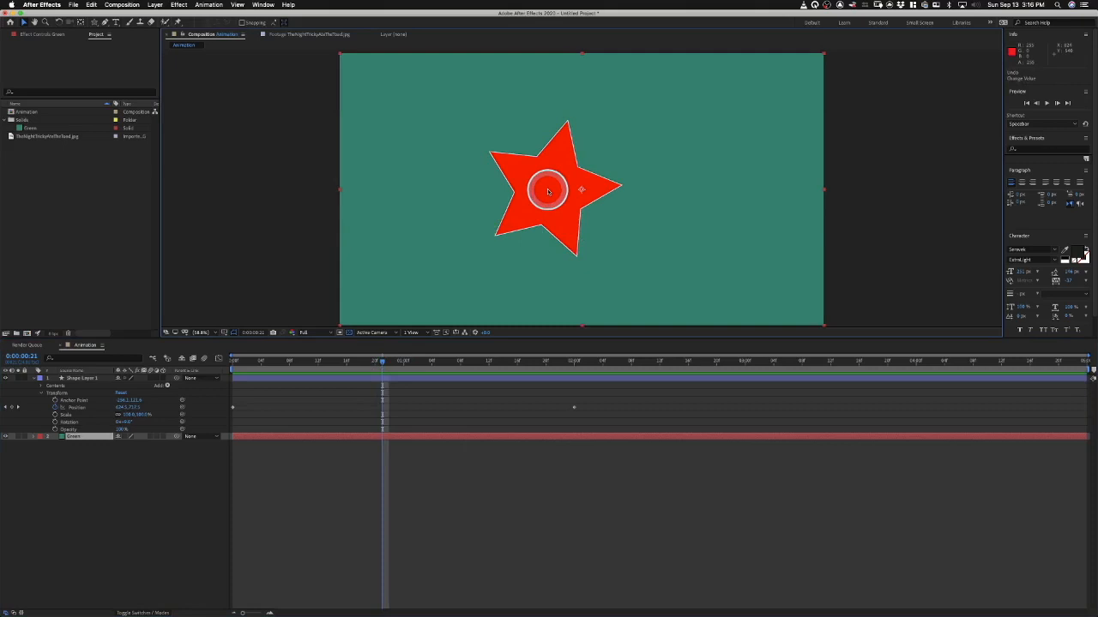
left_click(96, 378)
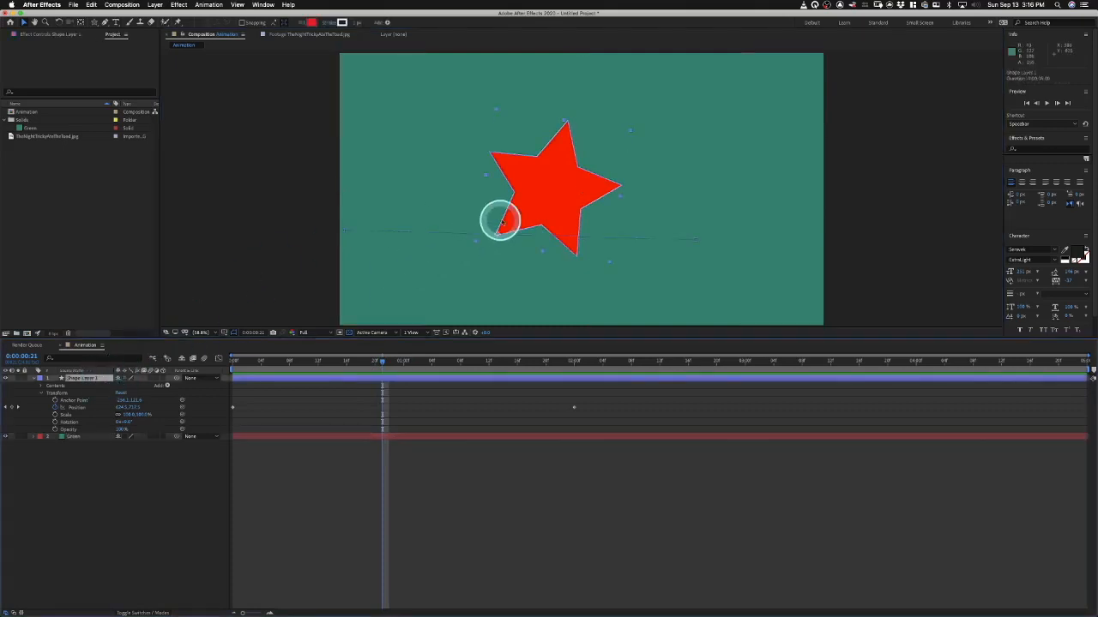
left_click_drag(552, 188, 549, 281)
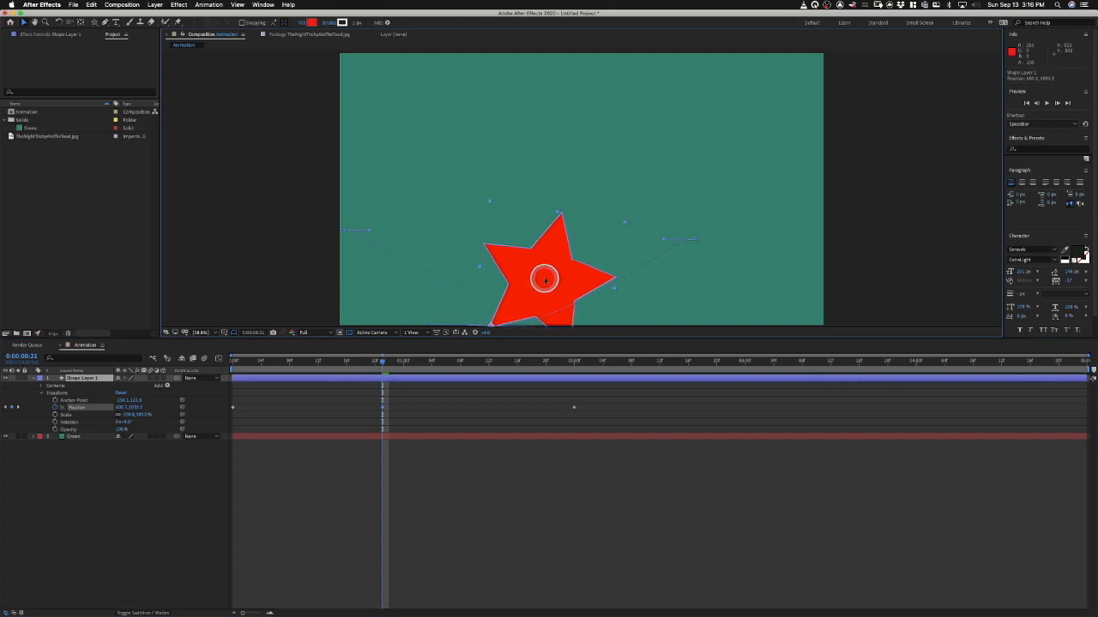
left_click_drag(544, 280, 540, 289)
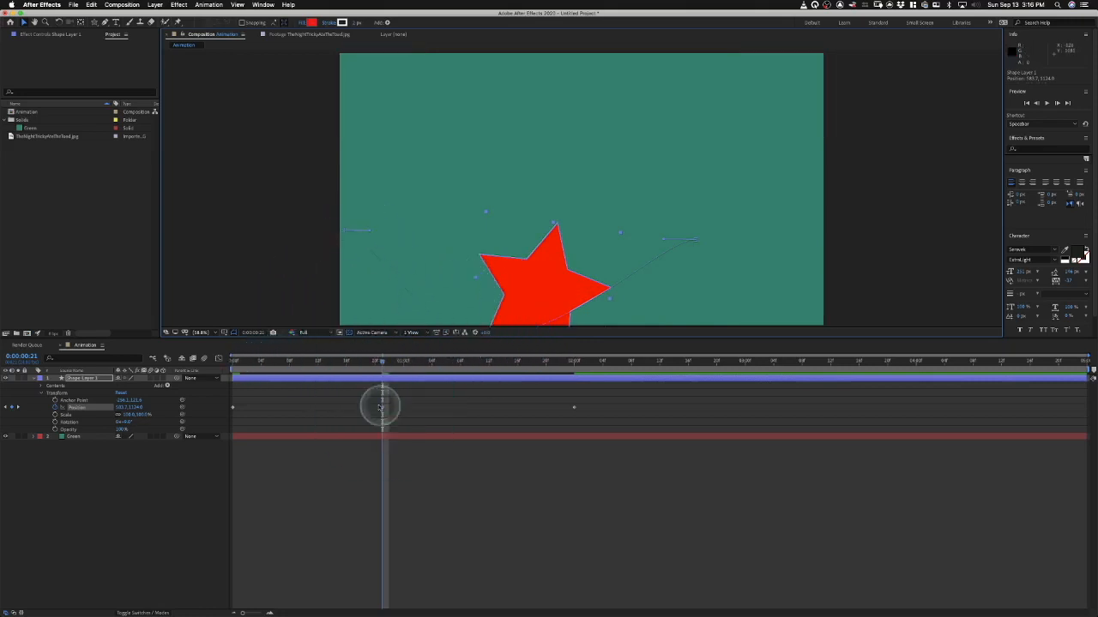
Step: Preview the star's dipping motion from 0:00:00:00 and return to the start of the timeline
left_click_drag(258, 362, 226, 361)
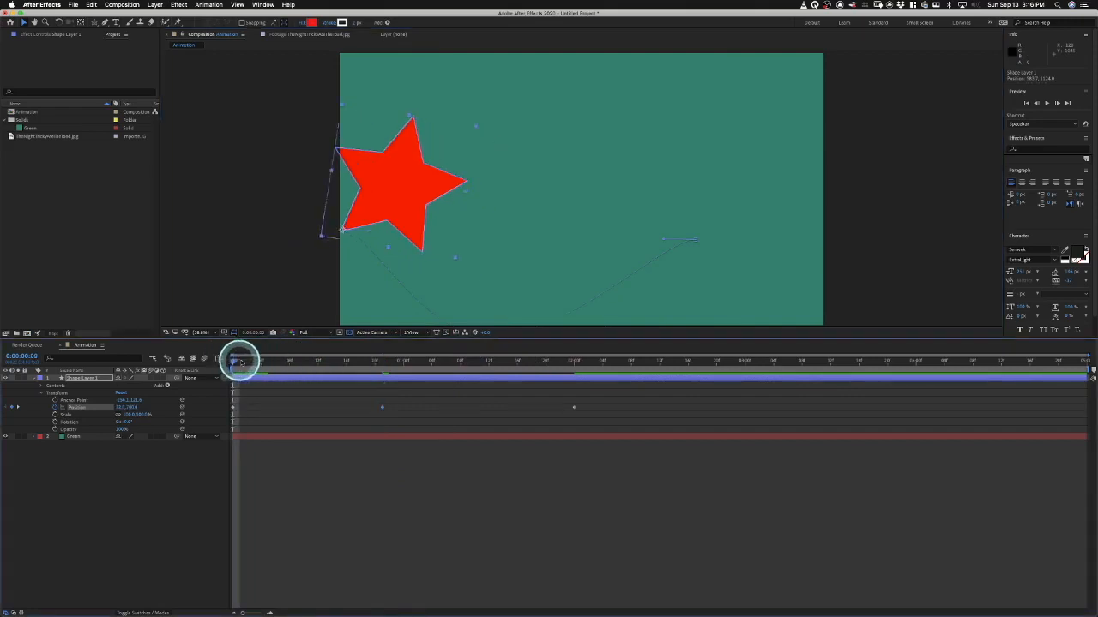
key("space")
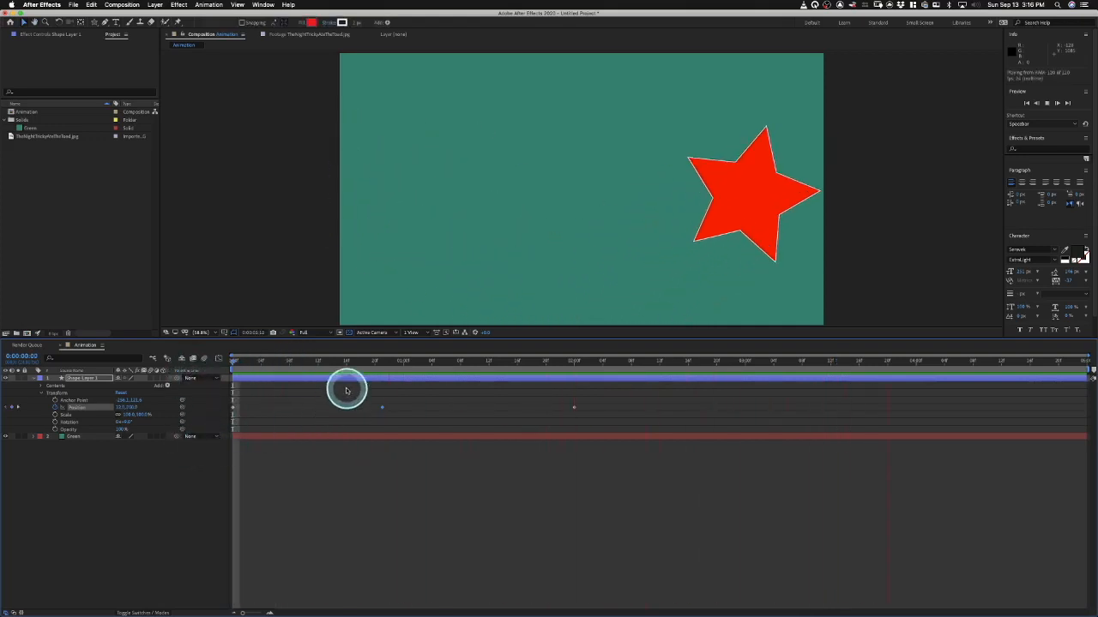
key("space")
left_click_drag(329, 362, 225, 363)
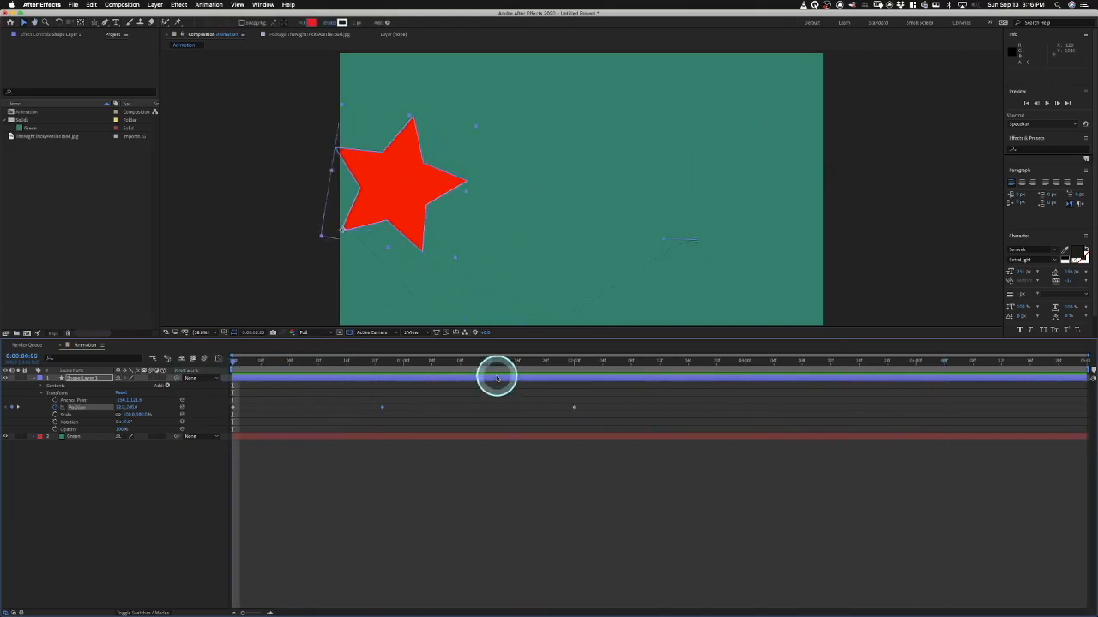
Step: At 0:00:04:23, move the star out past the frame's upper-left corner and preview the full path
left_click_drag(481, 365, 621, 369)
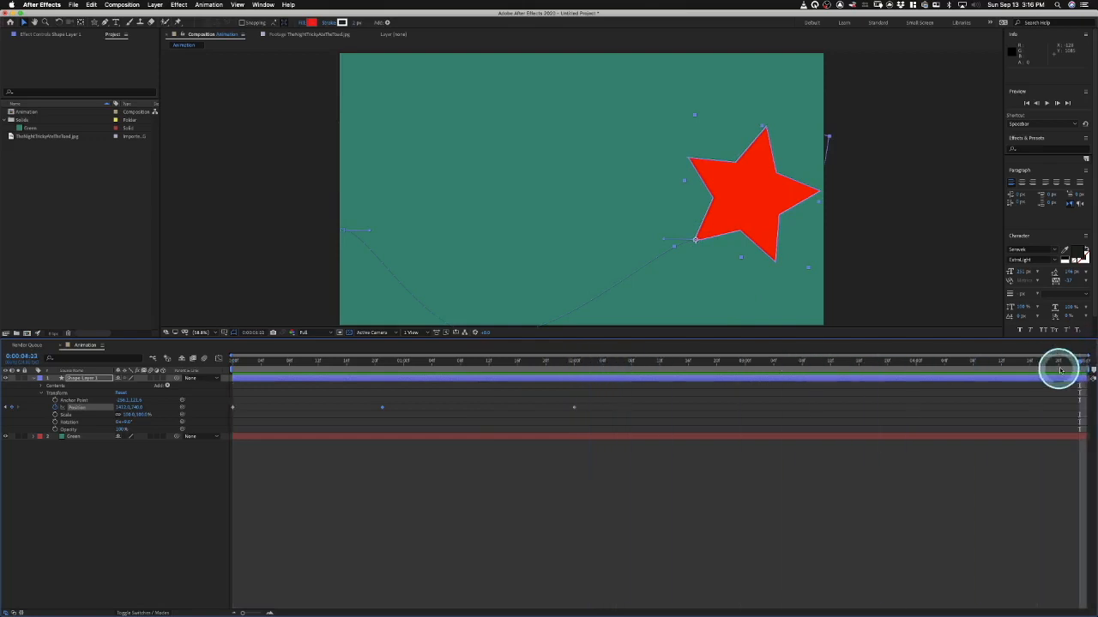
left_click_drag(777, 203, 308, 80)
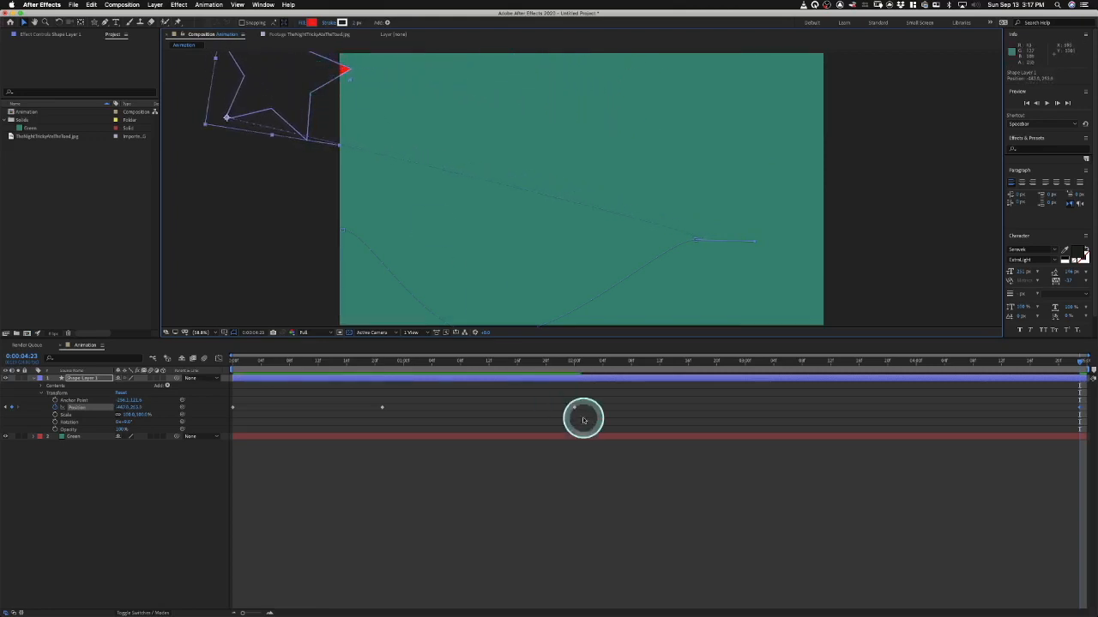
left_click(517, 496)
key("space")
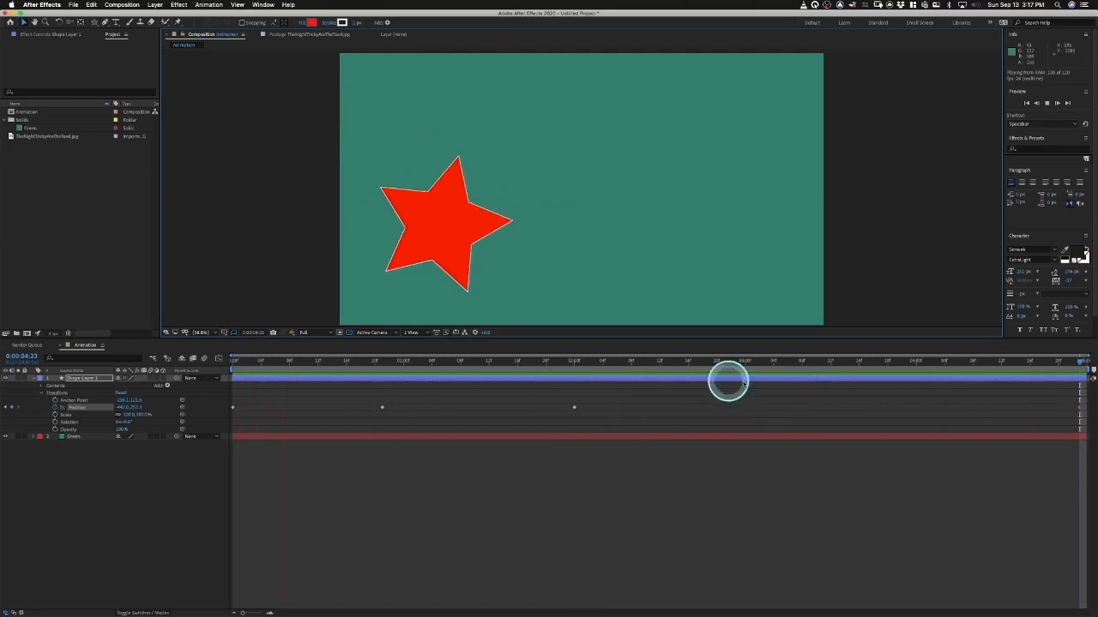
key("space")
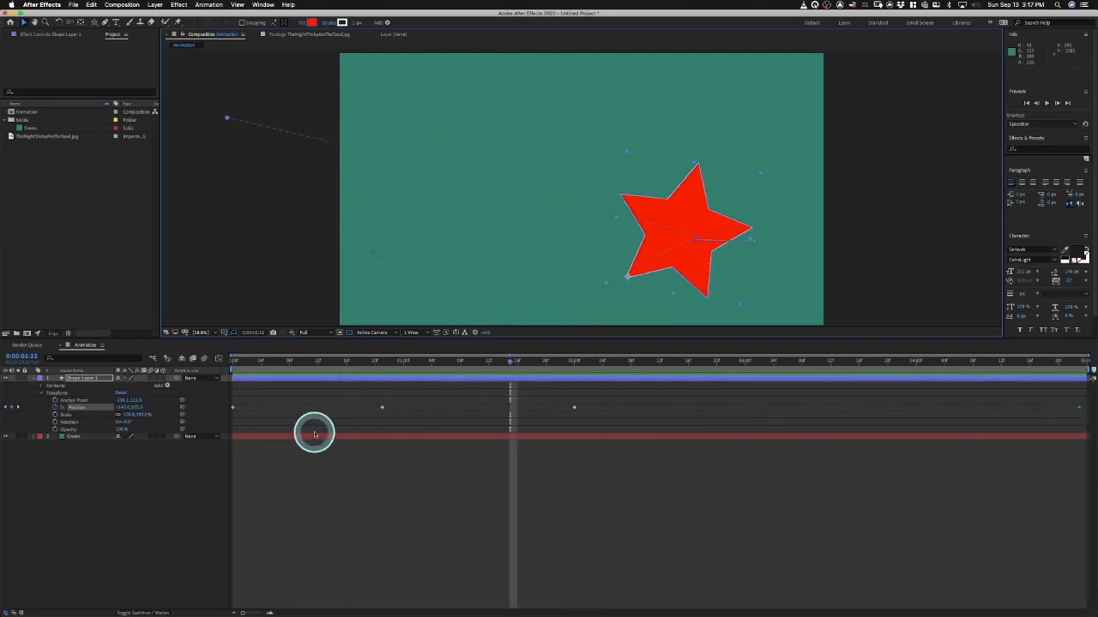
Step: At 0:00:00:00, change the star's Rotation without keyframing it and preview the animation
left_click_drag(245, 366, 228, 365)
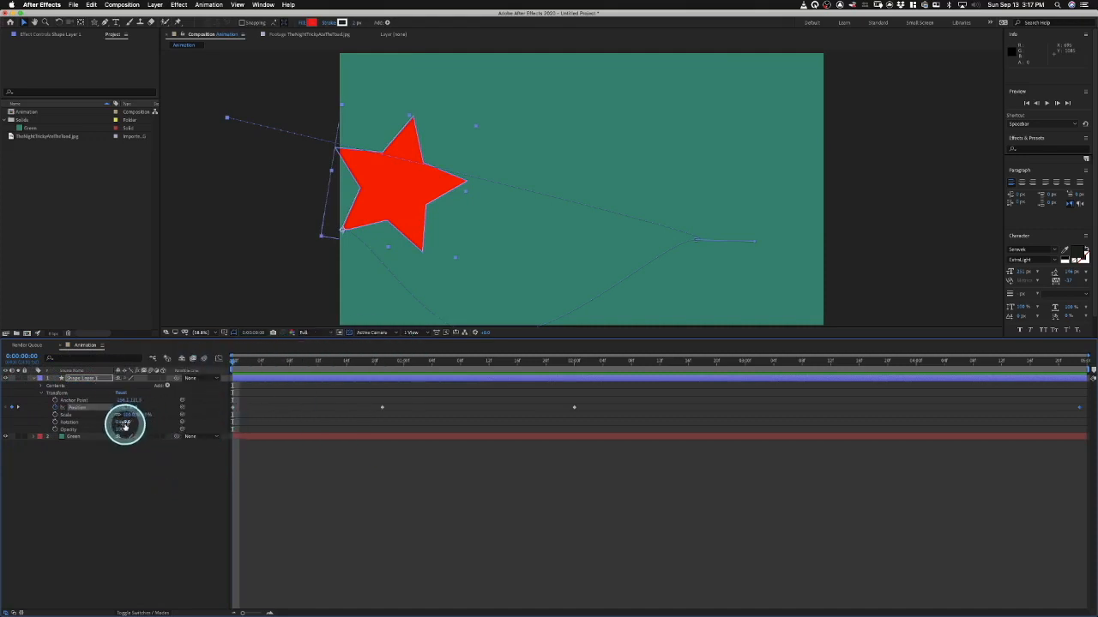
mouse_move(125, 423)
left_mouse_down()
mouse_move(108, 421)
mouse_move(123, 416)
left_mouse_up()
key("space")
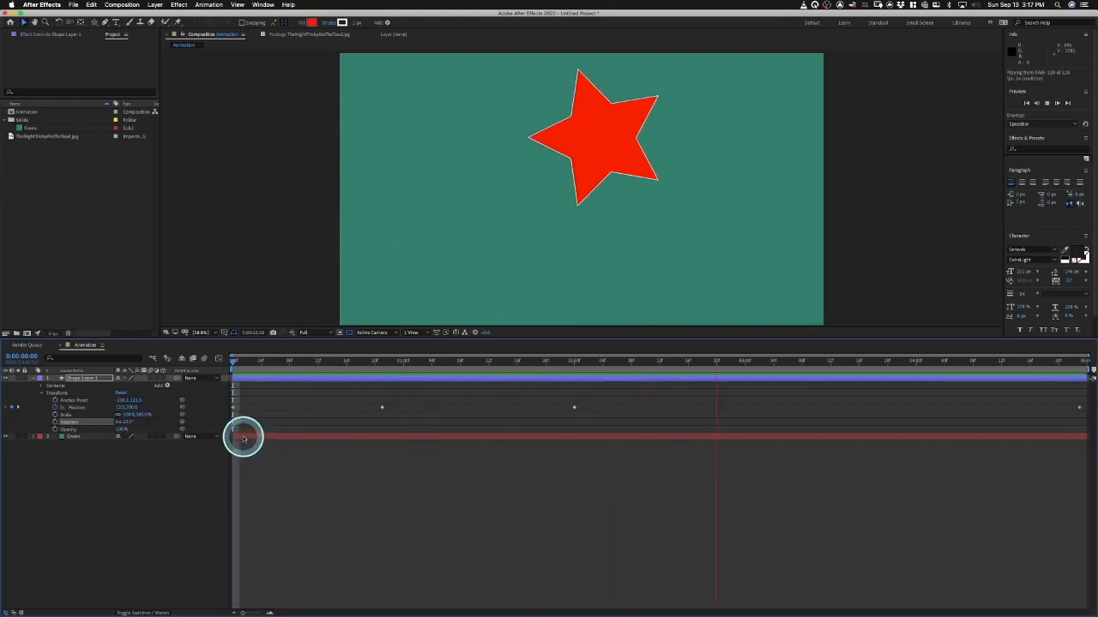
key("space")
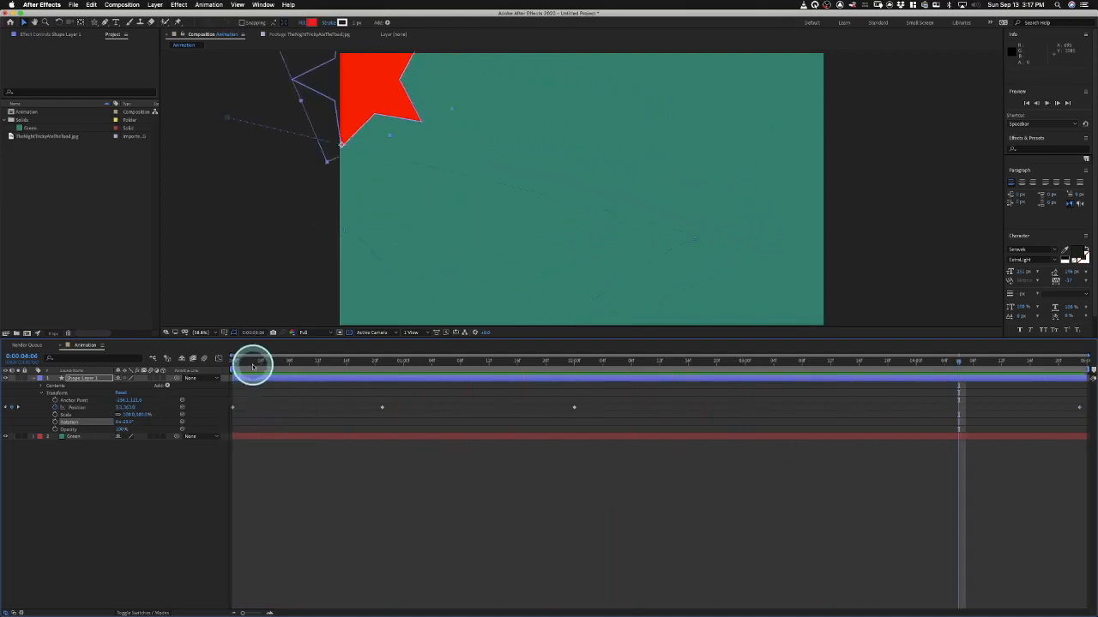
Step: Scrub to 0:00:04:11, adjusting the star's Rotation along the way without keyframes, and play the result
left_click_drag(252, 364, 624, 361)
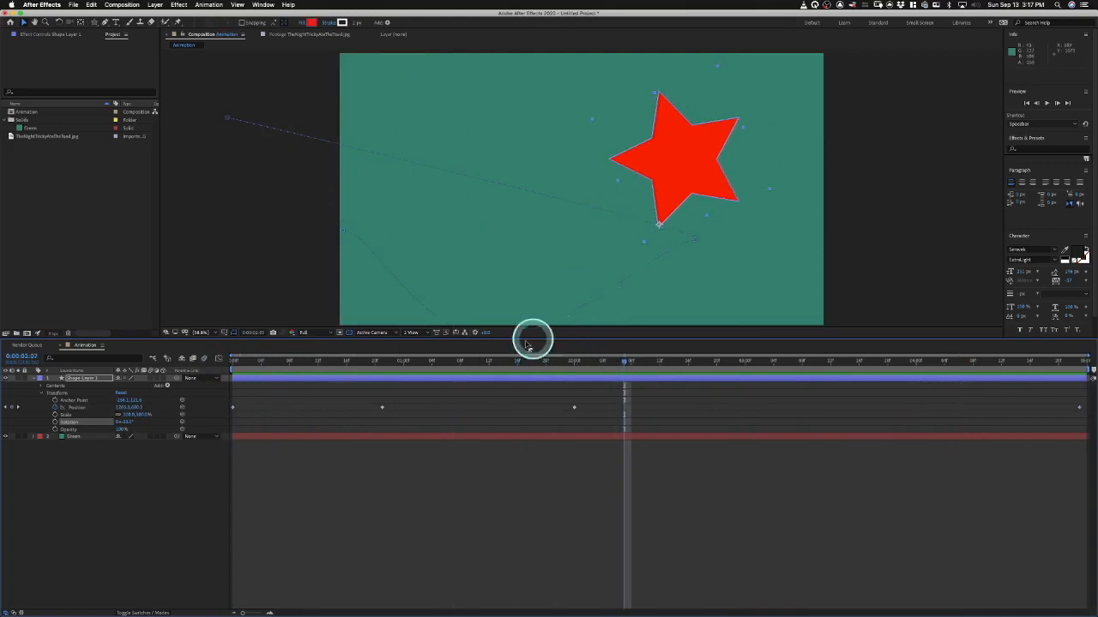
left_click_drag(127, 424, 155, 428)
left_click_drag(889, 362, 995, 362)
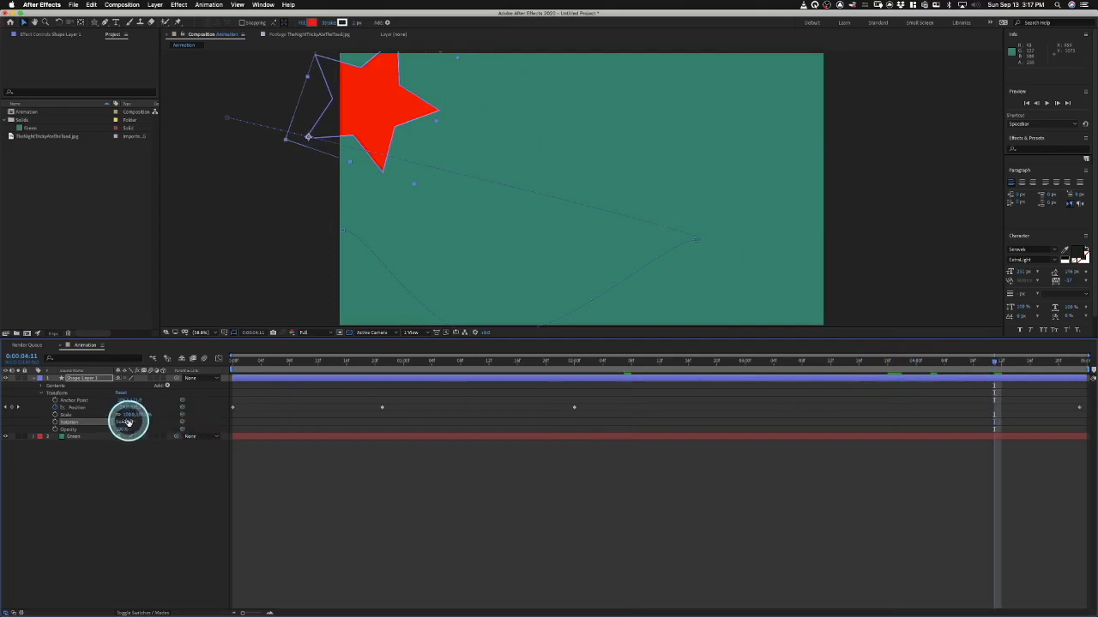
left_click_drag(117, 418, 68, 420)
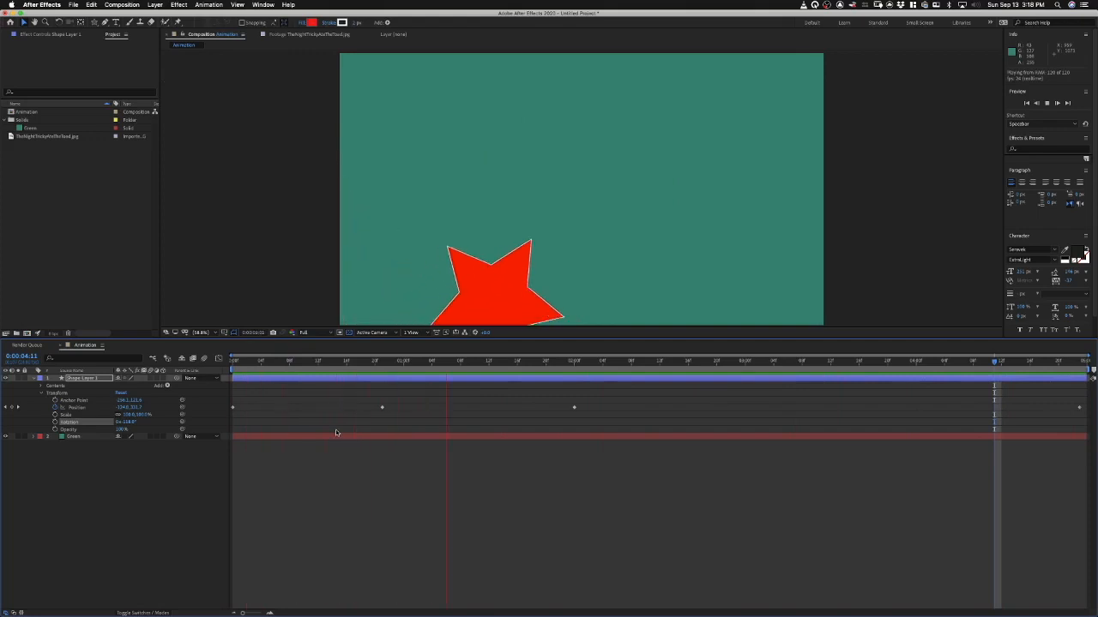
left_click(272, 409)
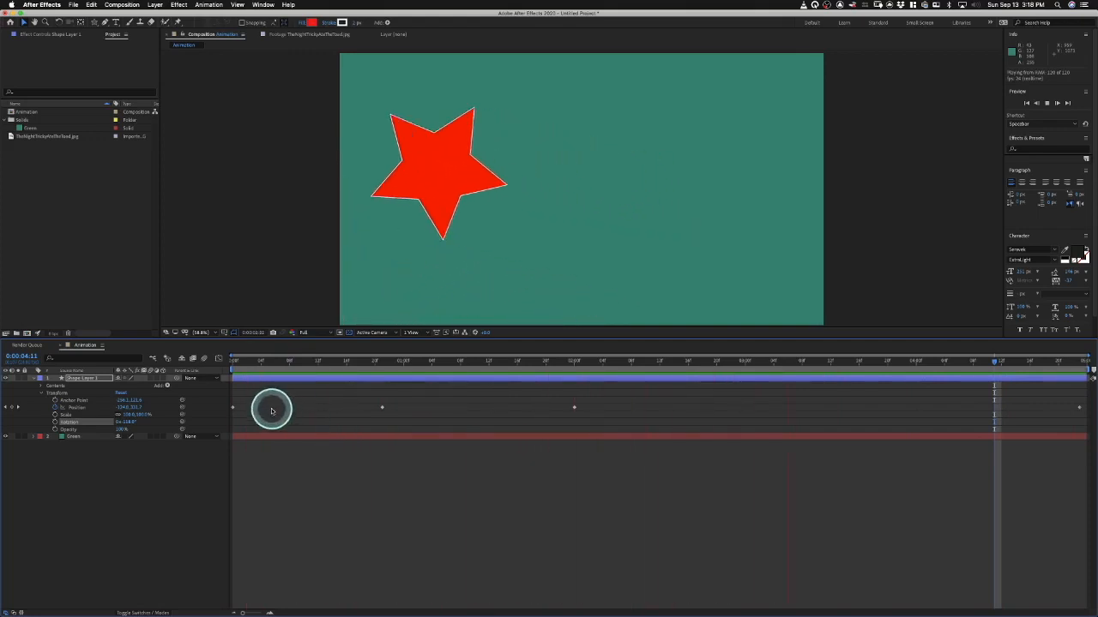
Step: Return to 0:00:00:00 and enable keyframing for the star's Rotation
left_click(288, 363)
left_click_drag(288, 363, 210, 364)
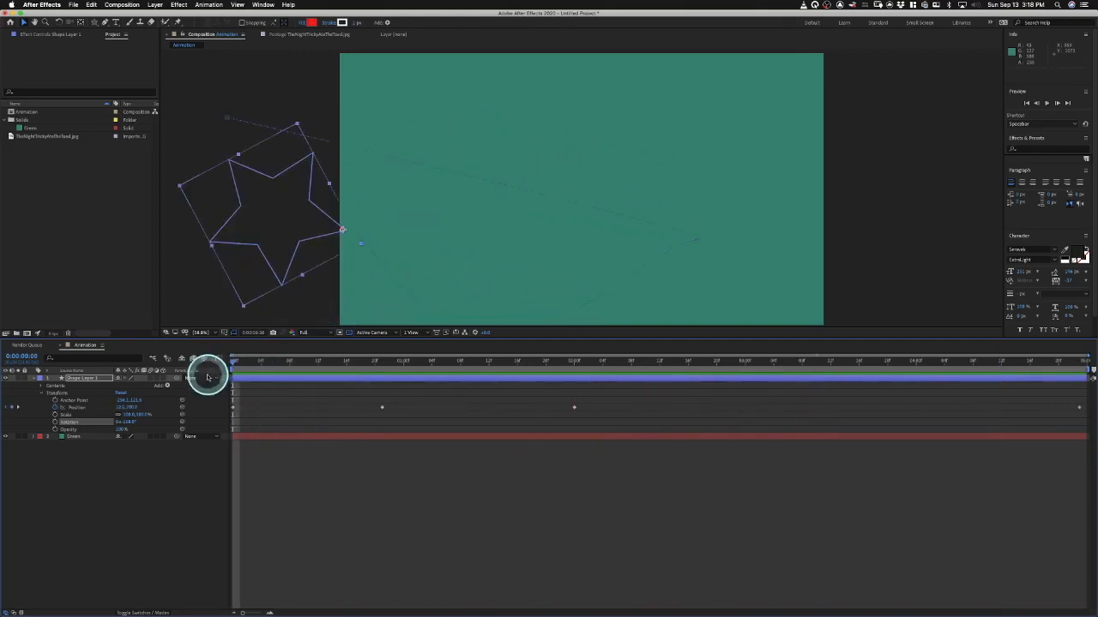
left_click(60, 407)
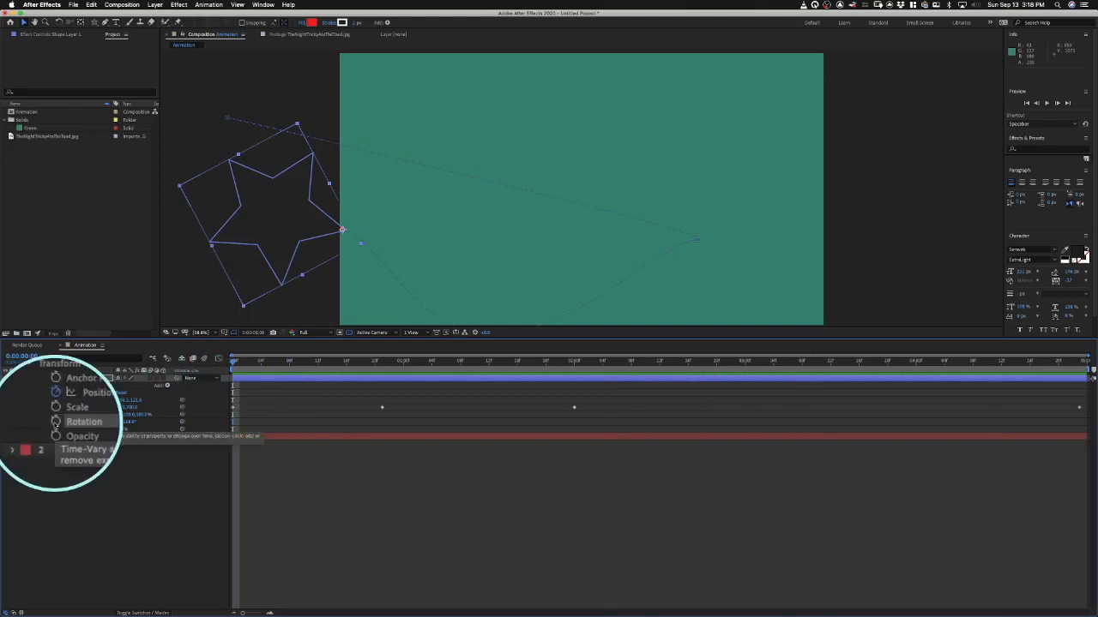
left_click(55, 423)
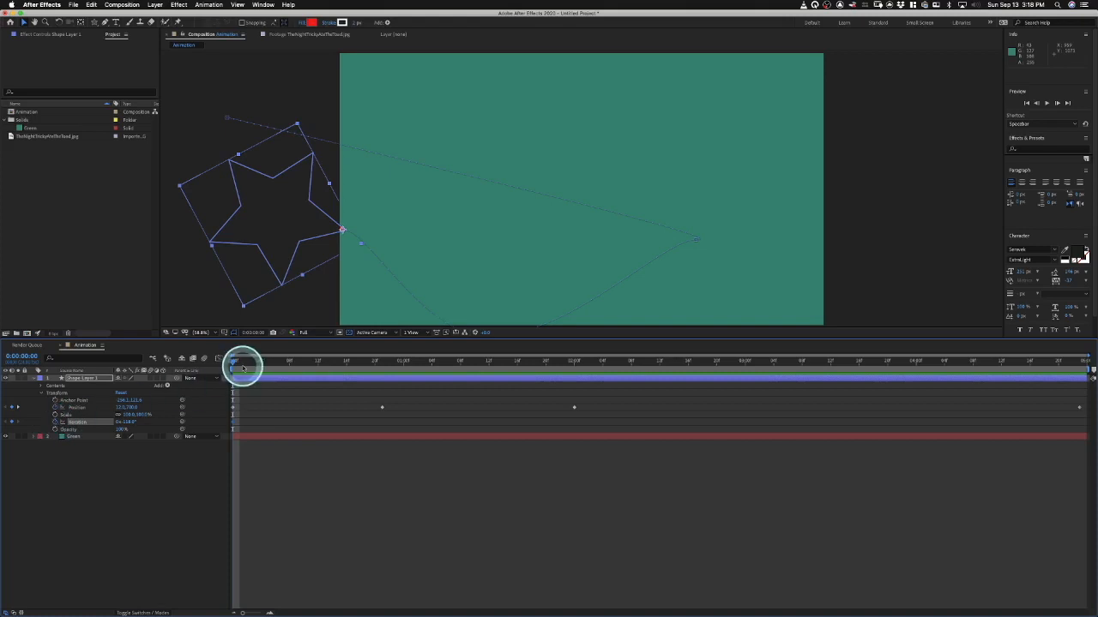
Step: At 0:00:02:00, rotate the star until it stands upright, adding a second Rotation keyframe, and preview the spin
left_click_drag(245, 366, 574, 391)
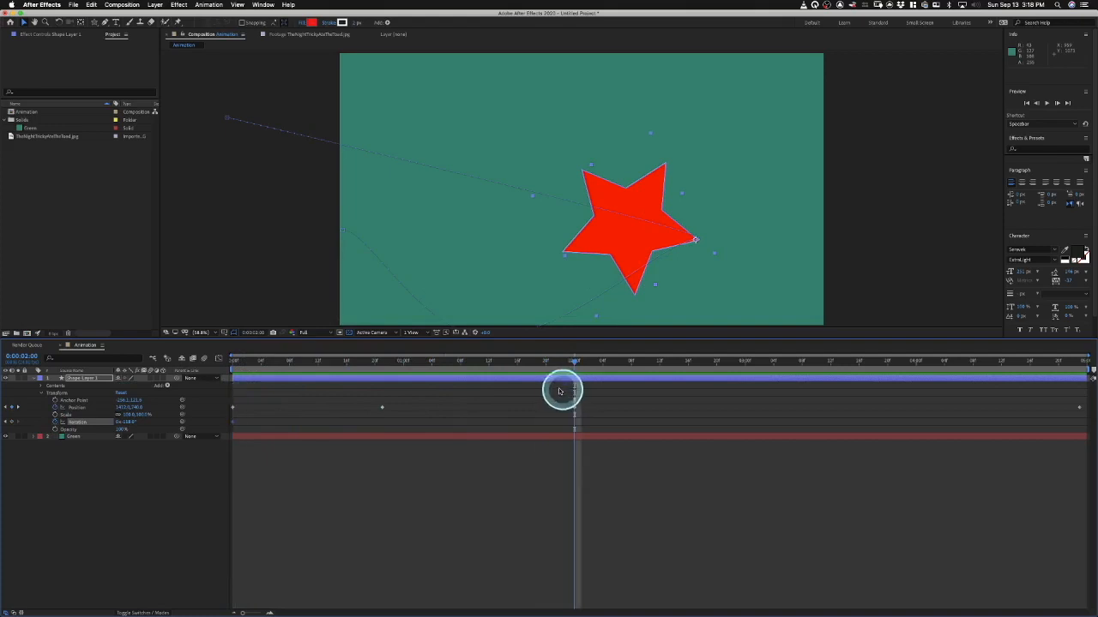
left_click(129, 422)
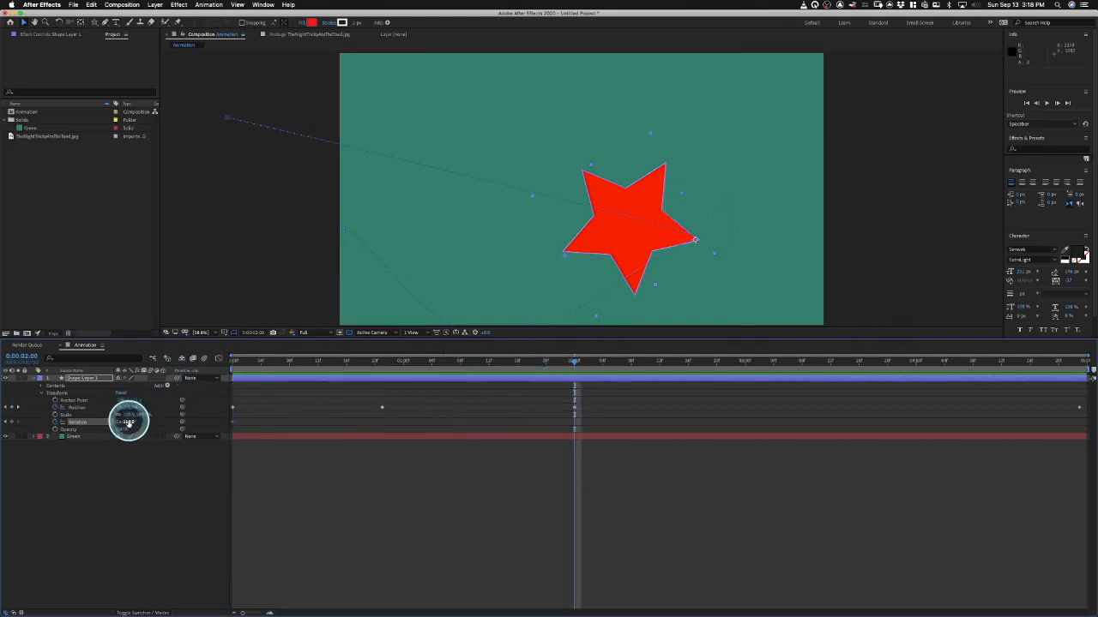
left_click_drag(126, 423, 174, 421)
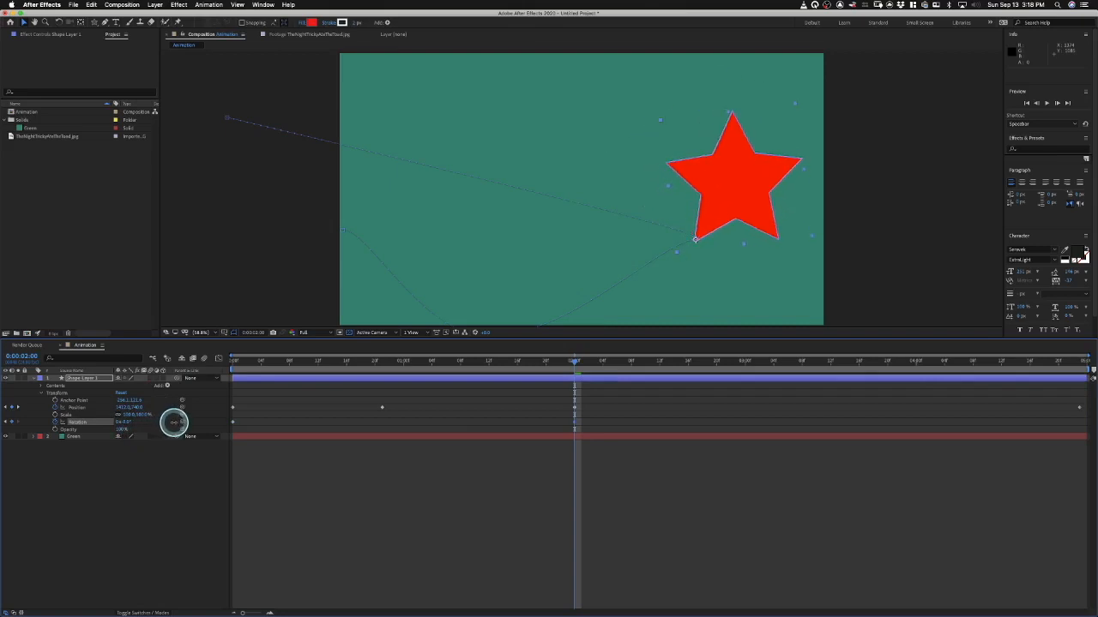
key("space")
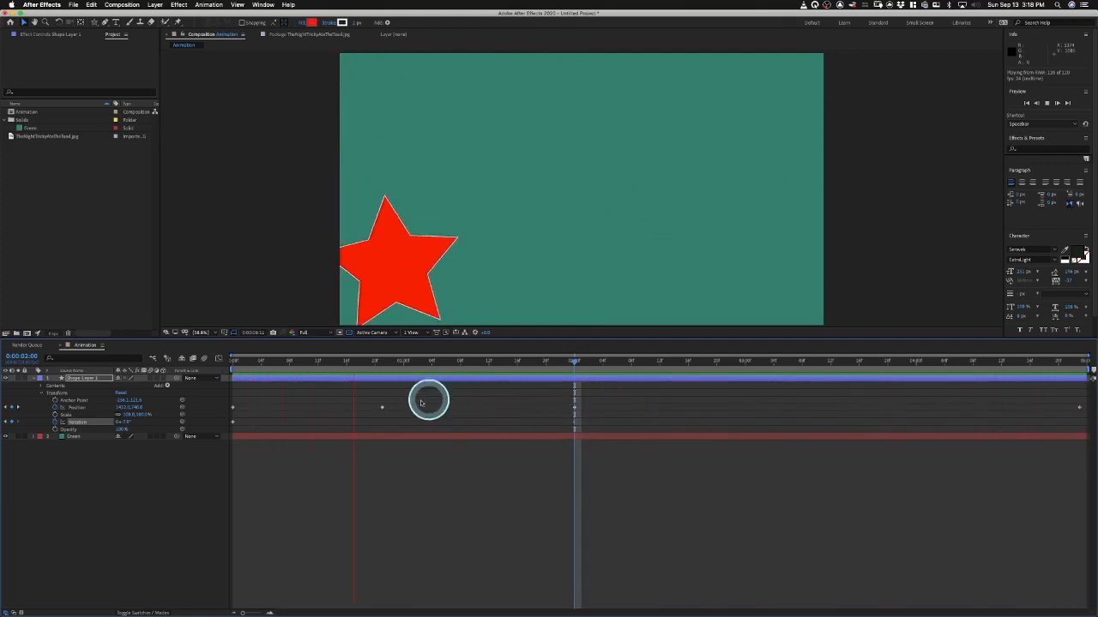
key("space")
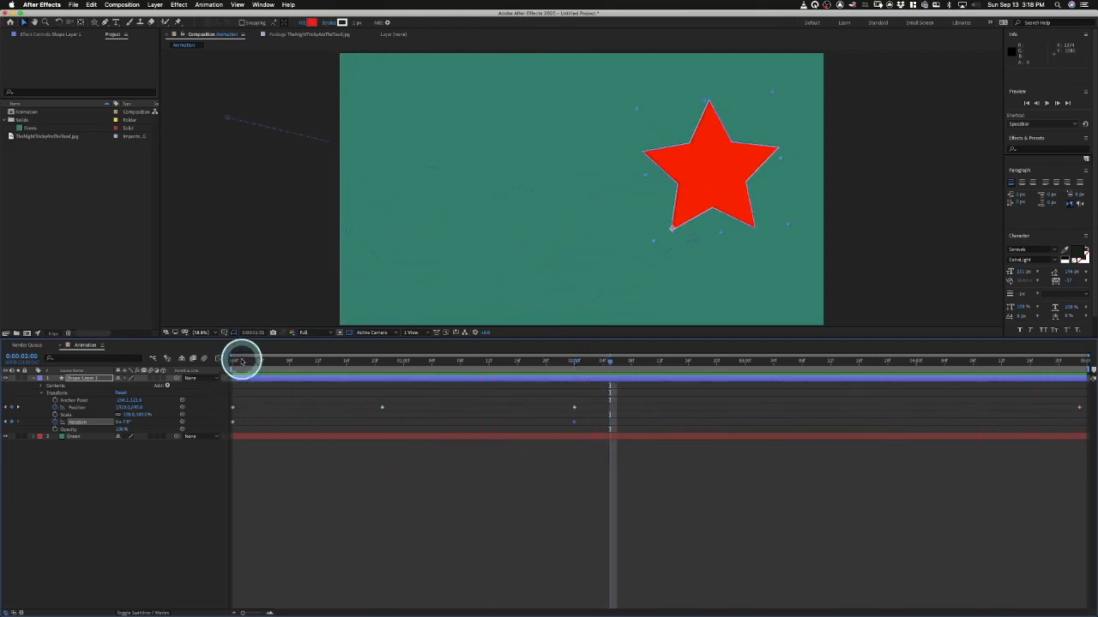
Step: Compare the star's Rotation value at the 0:00:00:00 keyframe with the one at 0:00:02:00
mouse_move(240, 361)
left_mouse_down()
mouse_move(220, 366)
mouse_move(231, 367)
left_mouse_up()
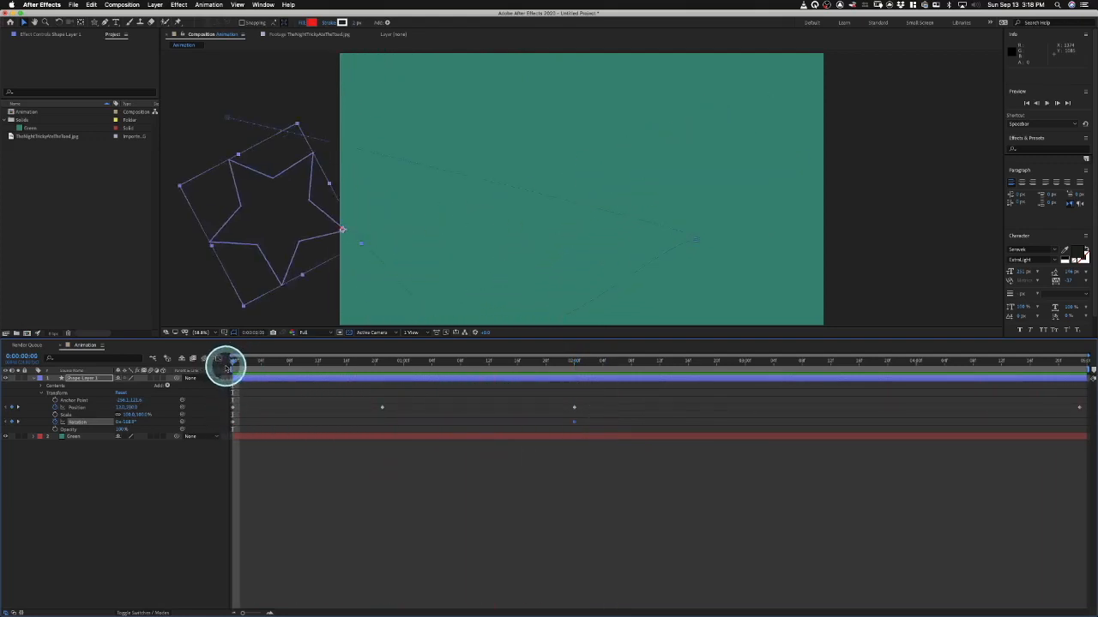
left_click(166, 415)
left_click(127, 422)
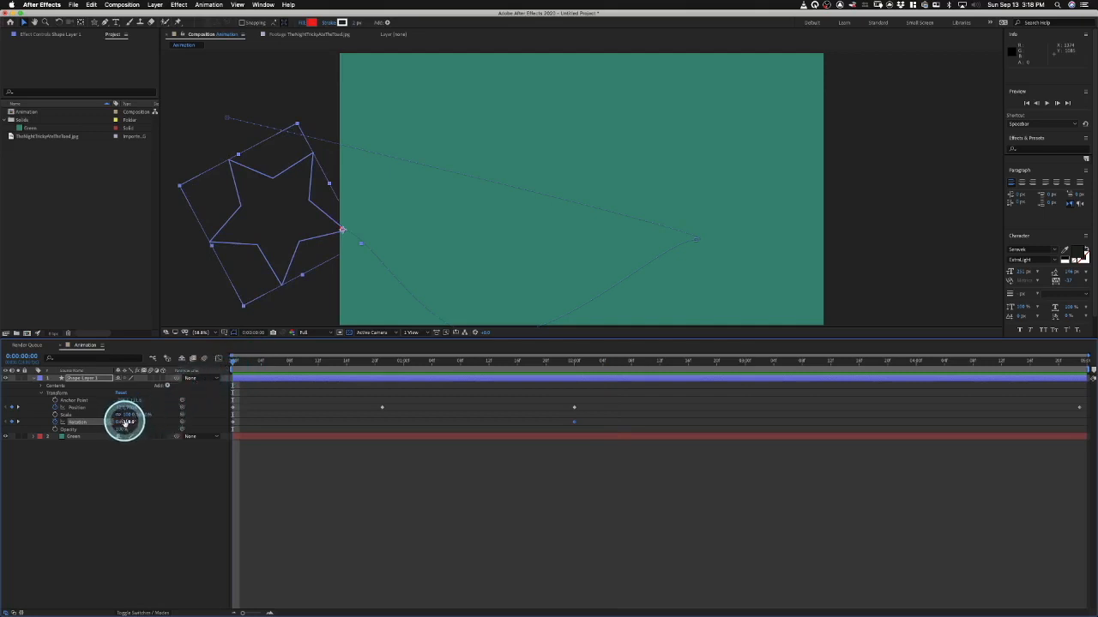
left_click(286, 342)
left_click_drag(264, 359, 574, 380)
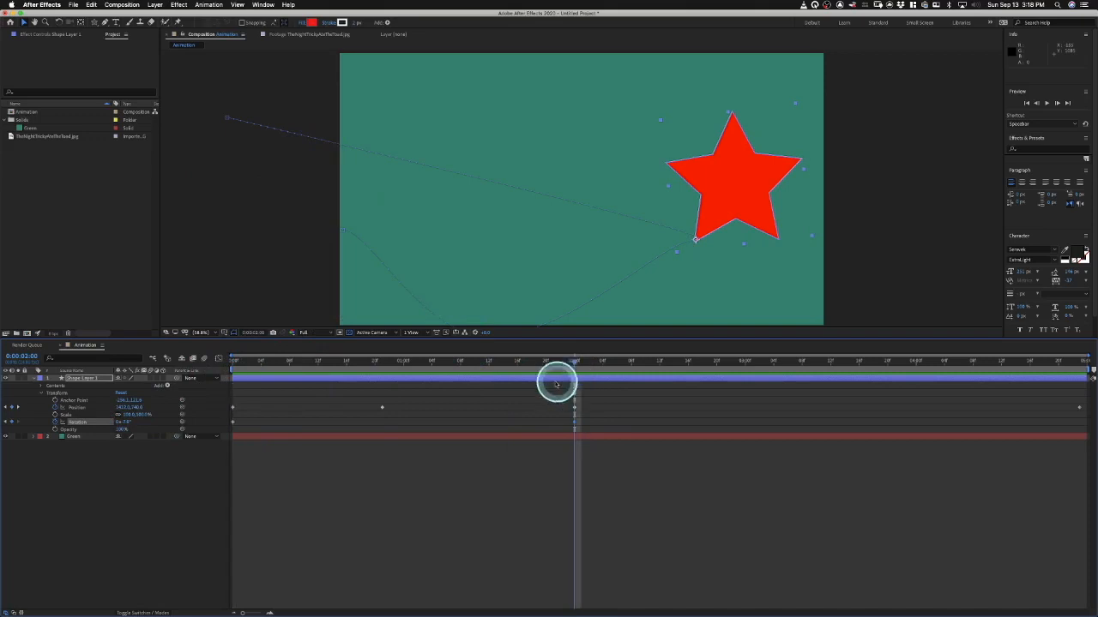
Step: Set the star's Rotation to 0° at 0:00:02:00, preview the spin and return to that keyframe
left_click(125, 416)
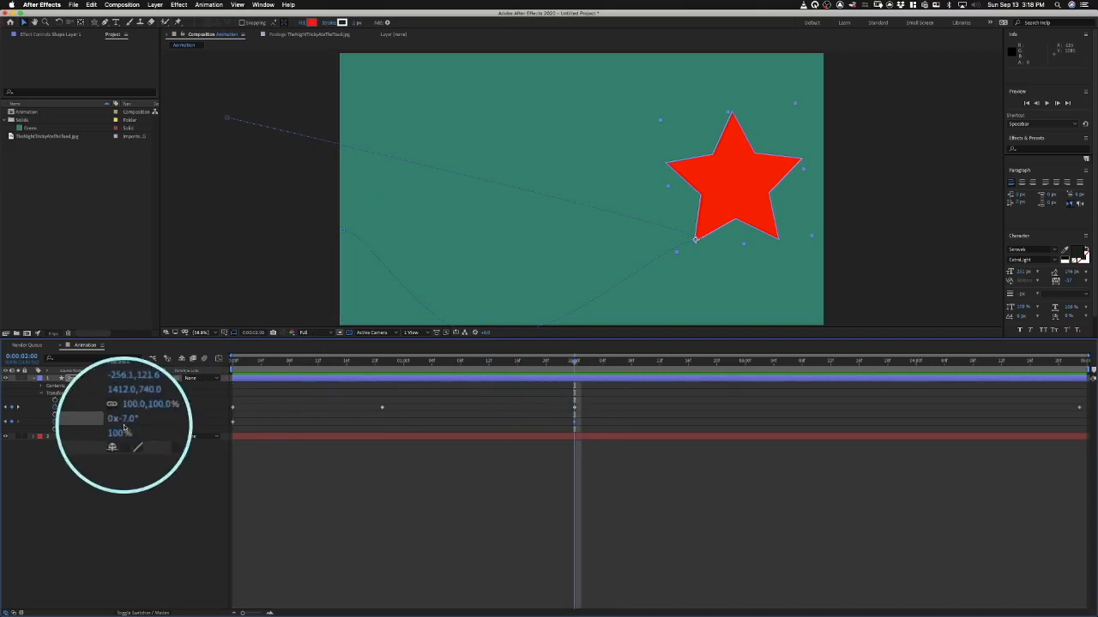
left_click_drag(277, 362, 575, 381)
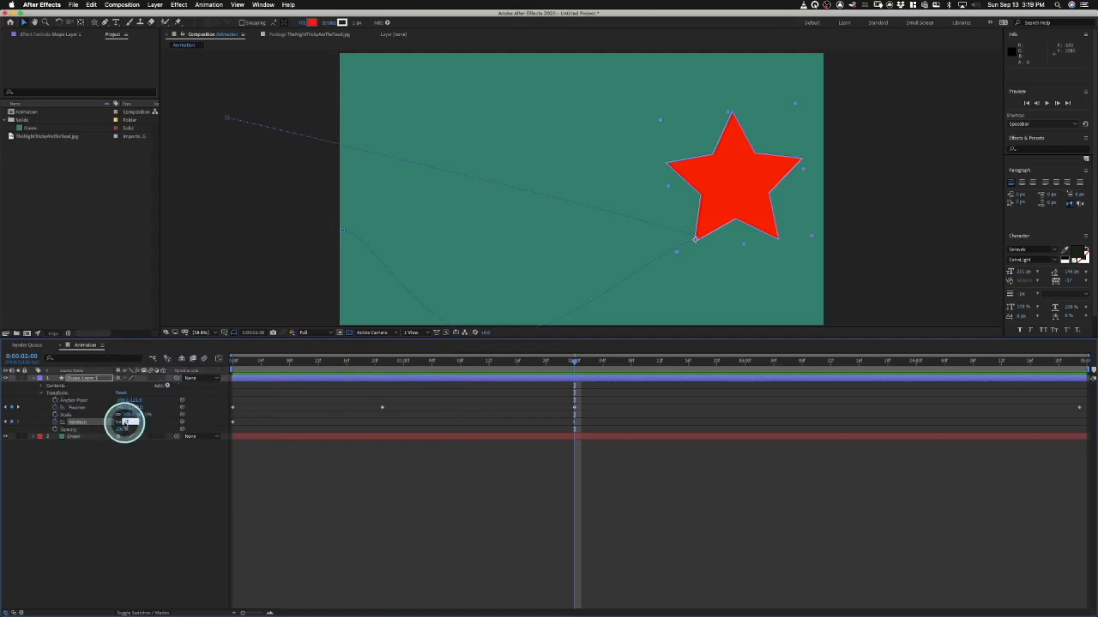
key("Return")
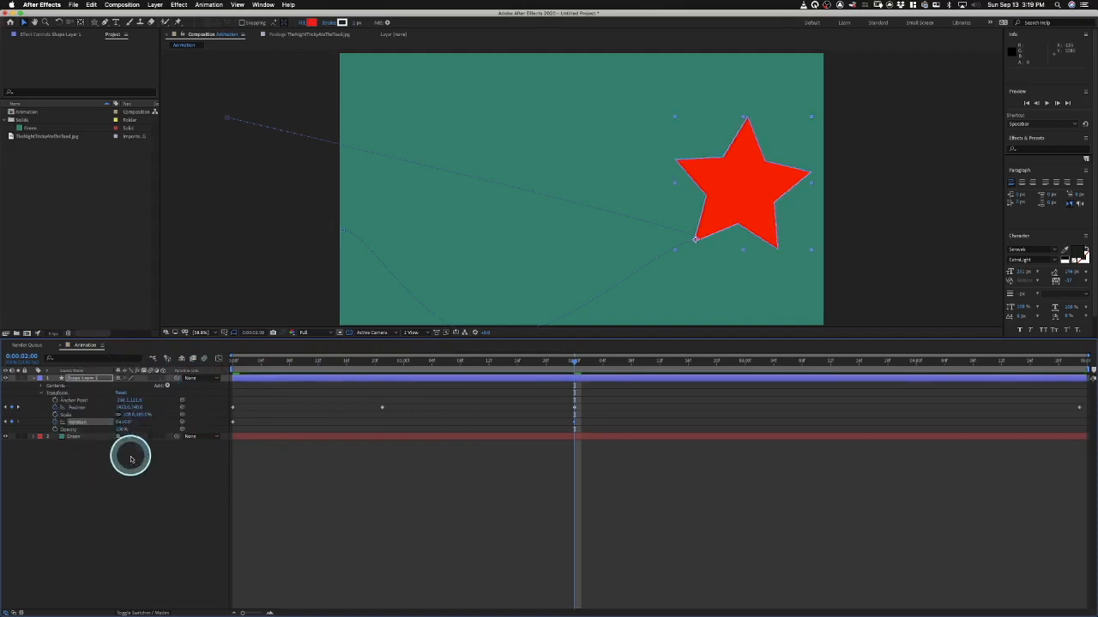
key("space")
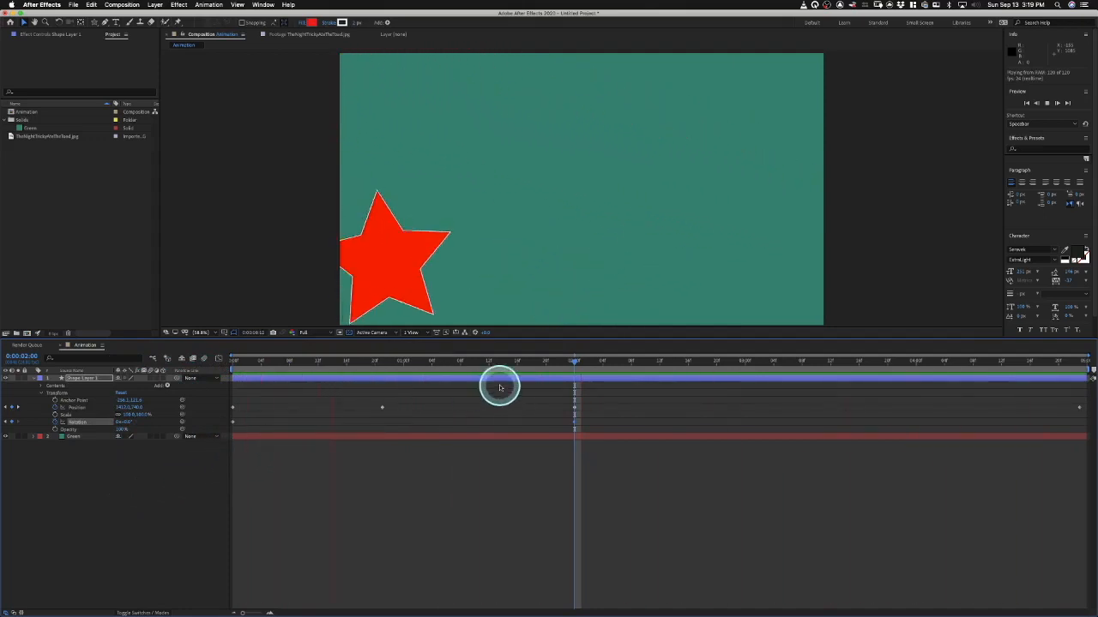
key("space")
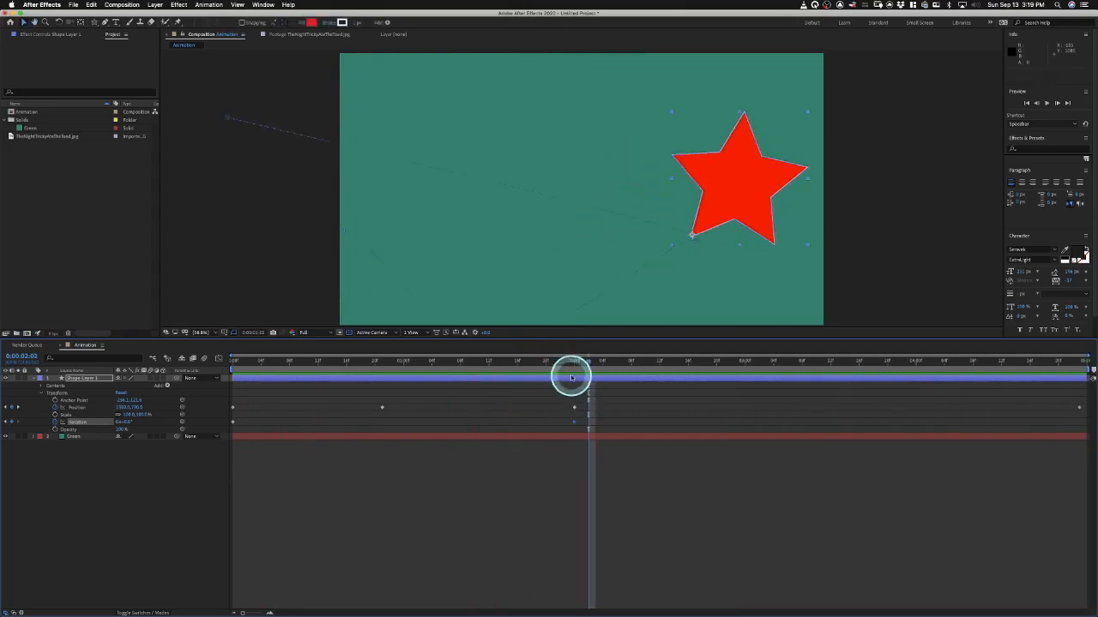
left_click(572, 365)
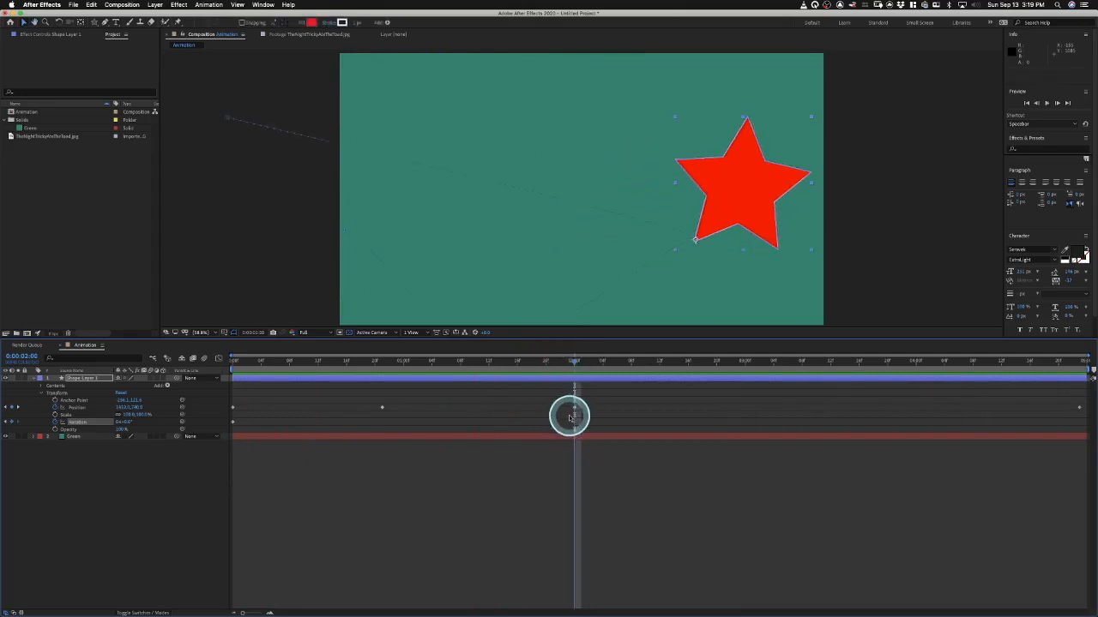
Step: At 0:00:04:23, set the star's Rotation to 10 full revolutions, adding a third Rotation keyframe
left_click_drag(666, 361, 1078, 336)
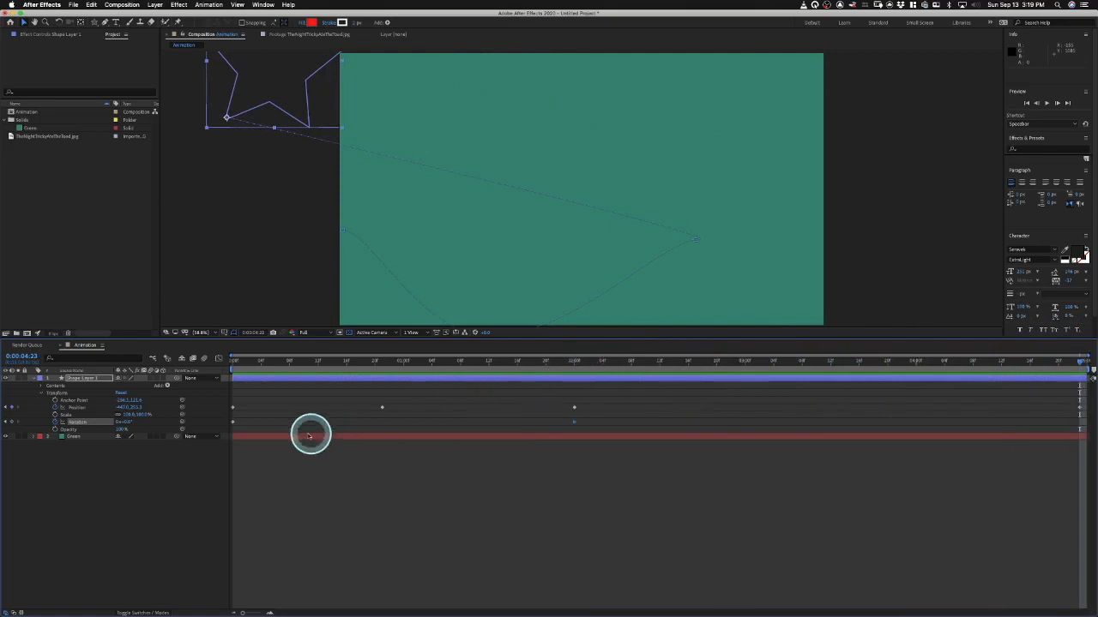
left_click_drag(581, 366, 1084, 362)
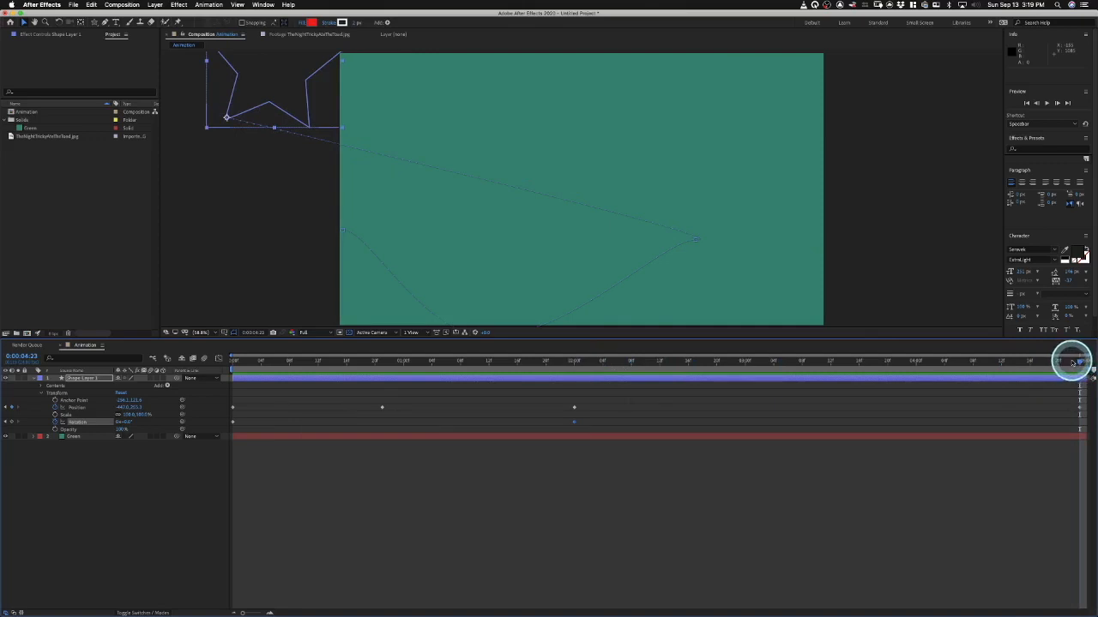
key("Home")
key("End")
key("Home")
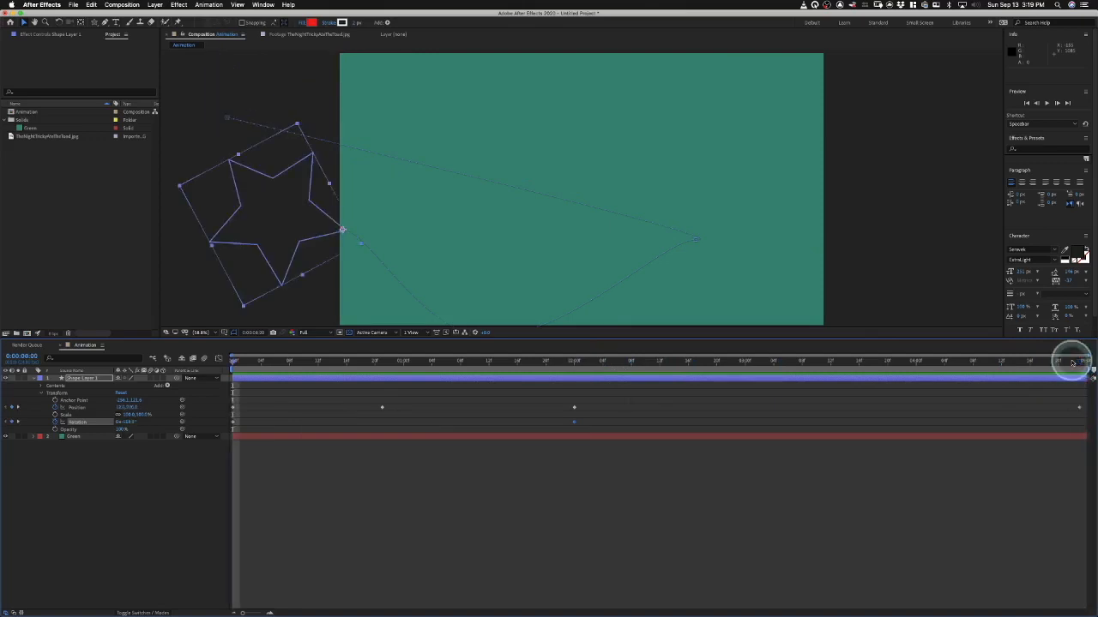
key("End")
key("Home")
key("End")
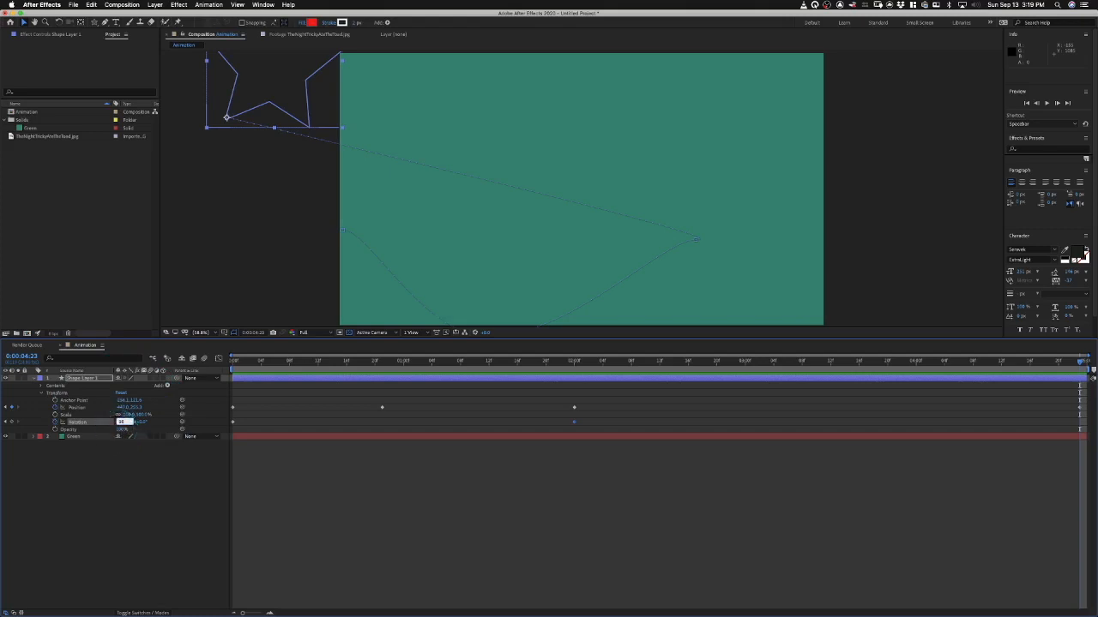
key("Return")
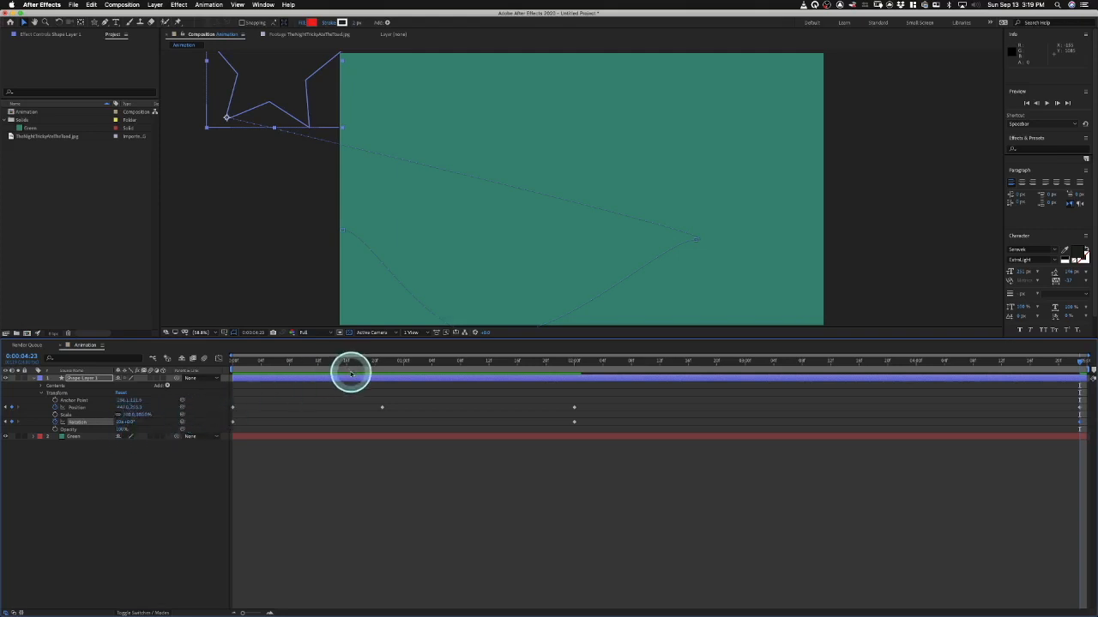
Step: Compare the star's Rotation at 0:00:02:00 and 0:00:04:23, and preview the full animation
left_click(574, 366)
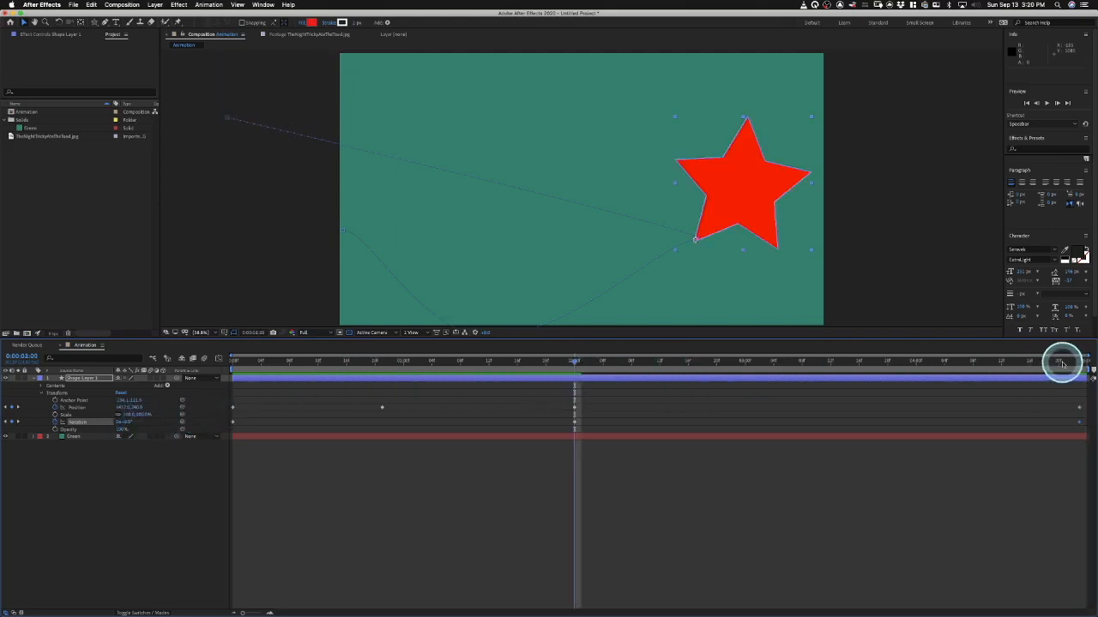
left_click_drag(1063, 364, 1087, 373)
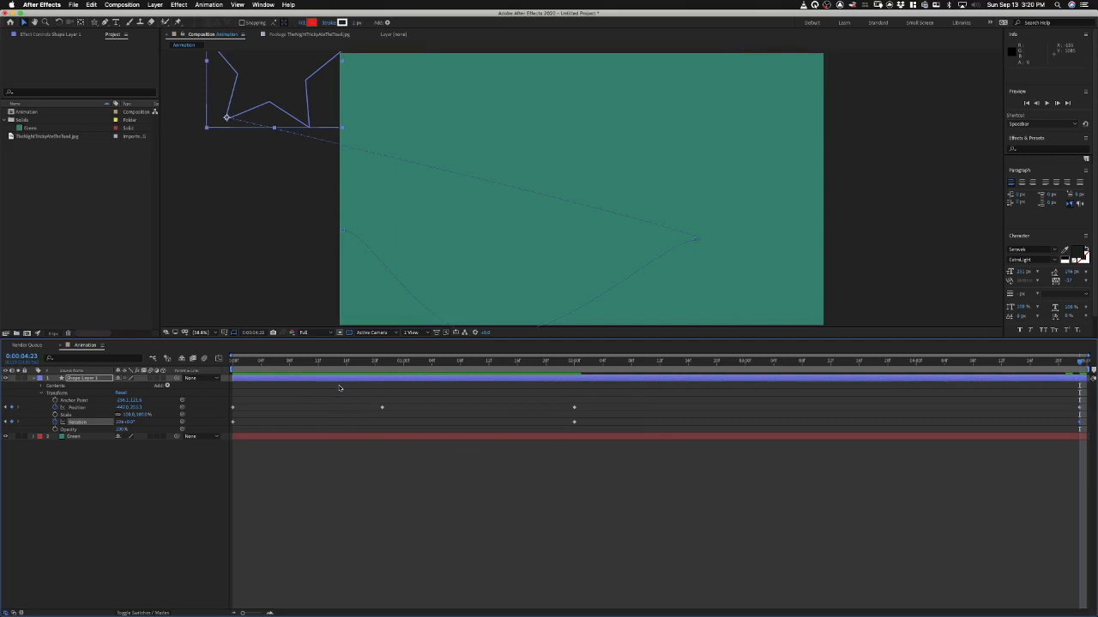
left_click(338, 387)
key("space")
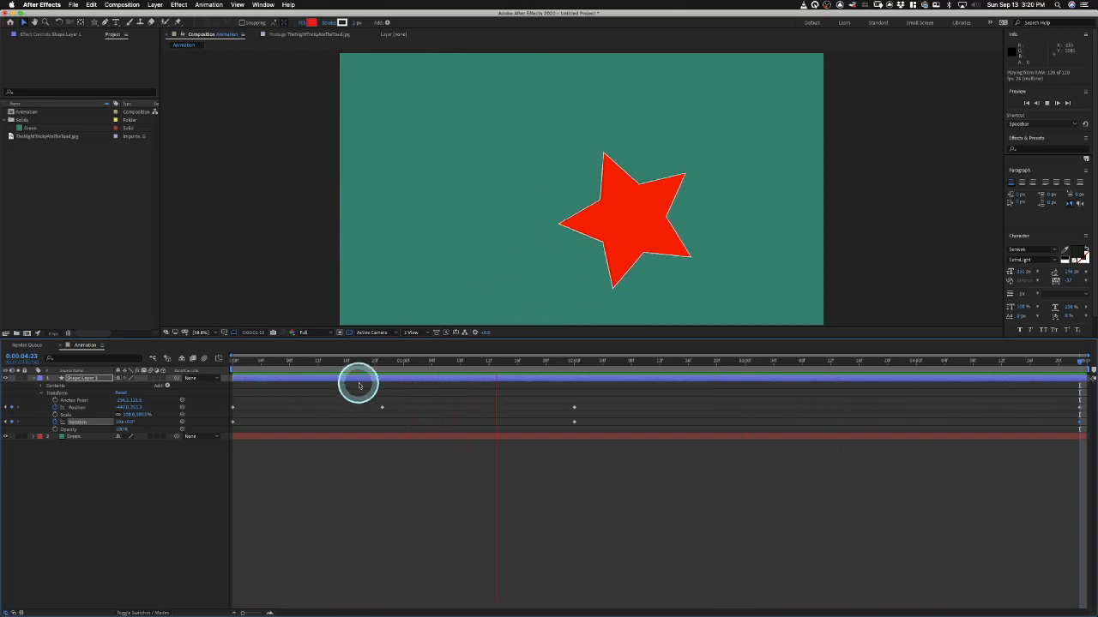
key("space")
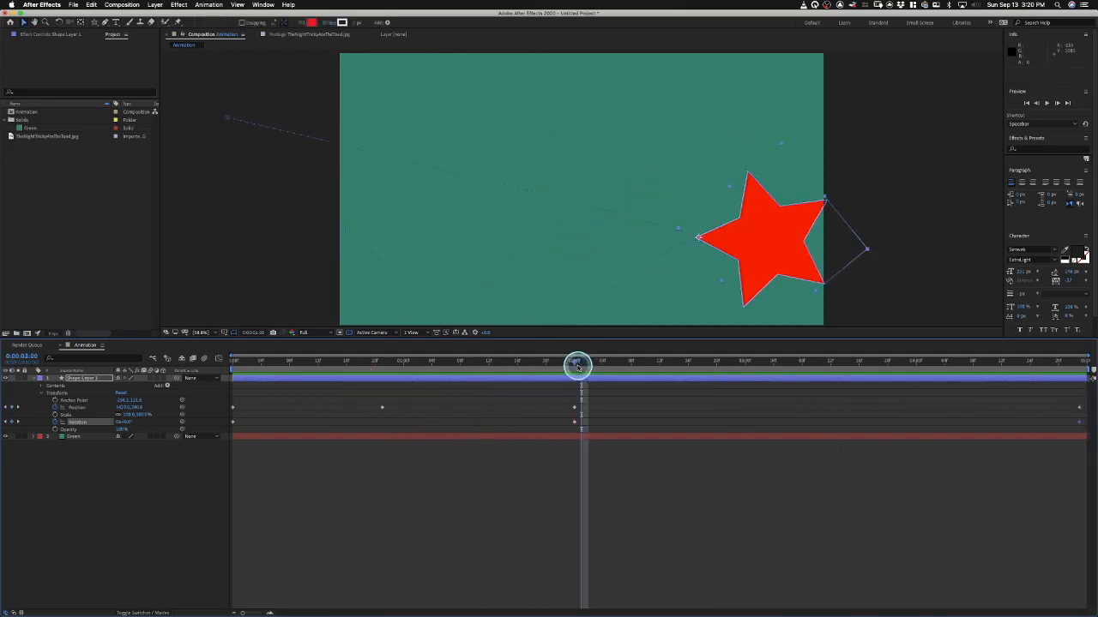
Step: Delete the star's Rotation keyframe at 0:00:02:00, keeping only those at the start and end
left_click_drag(578, 366, 575, 366)
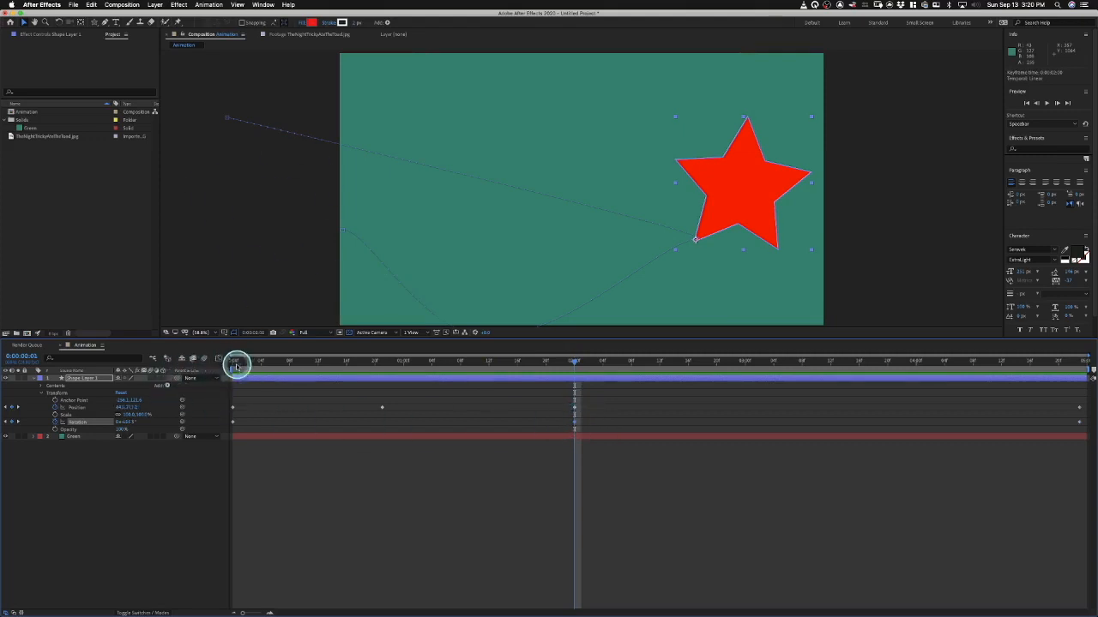
left_click(227, 364)
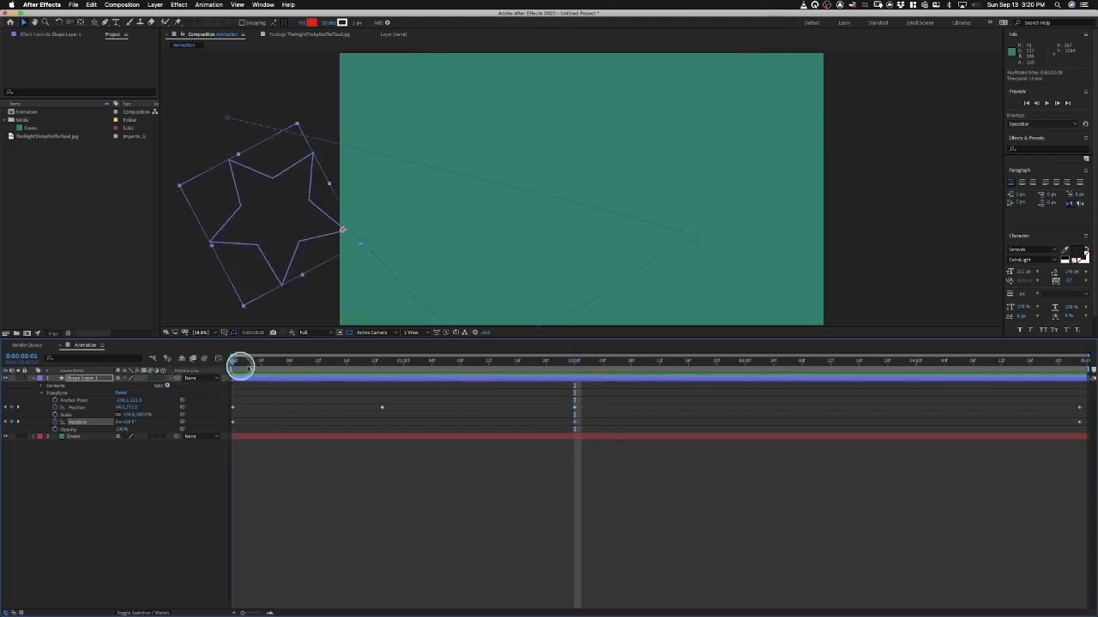
left_click_drag(239, 365, 574, 387)
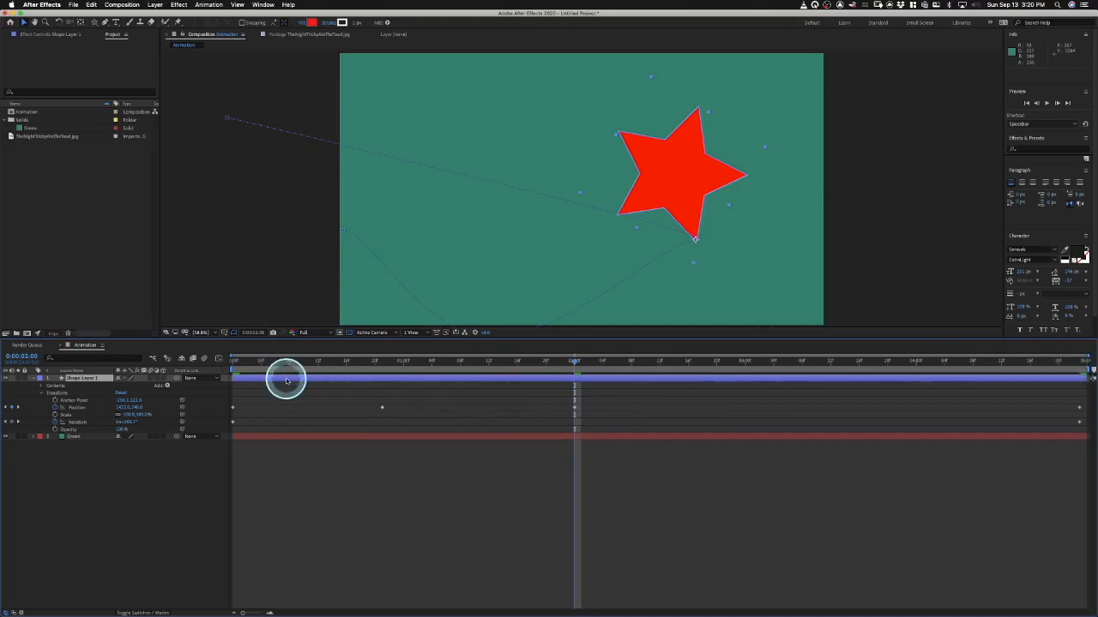
Step: Check the star's Rotation at the first and last keyframes, play the animation and scrub to 0:00:02:00
key("Home")
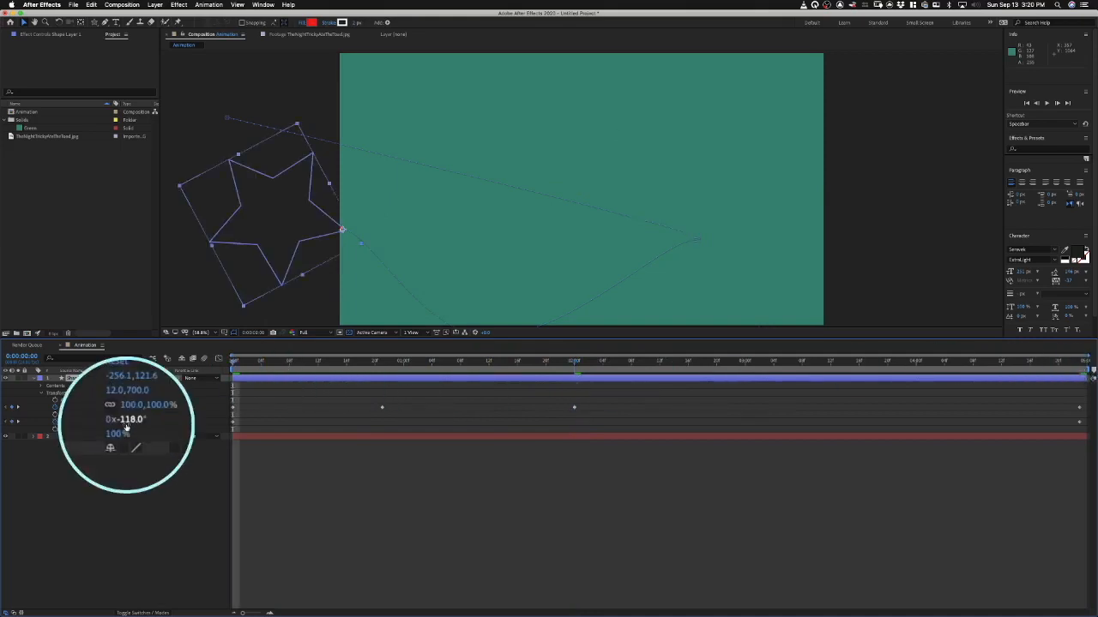
left_click(1080, 423)
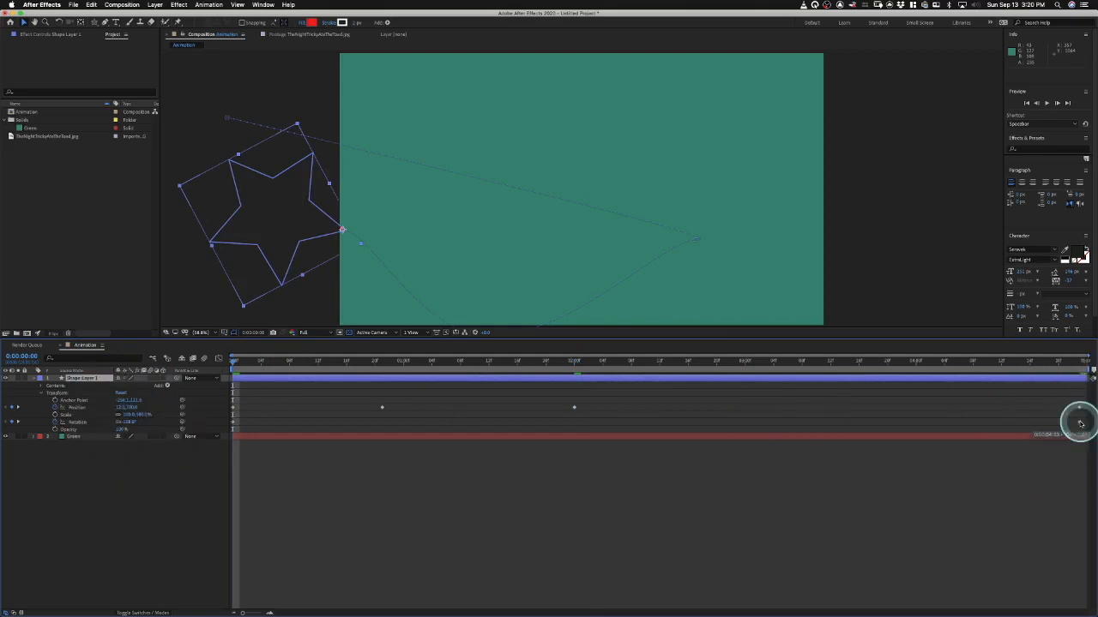
left_click(1080, 369)
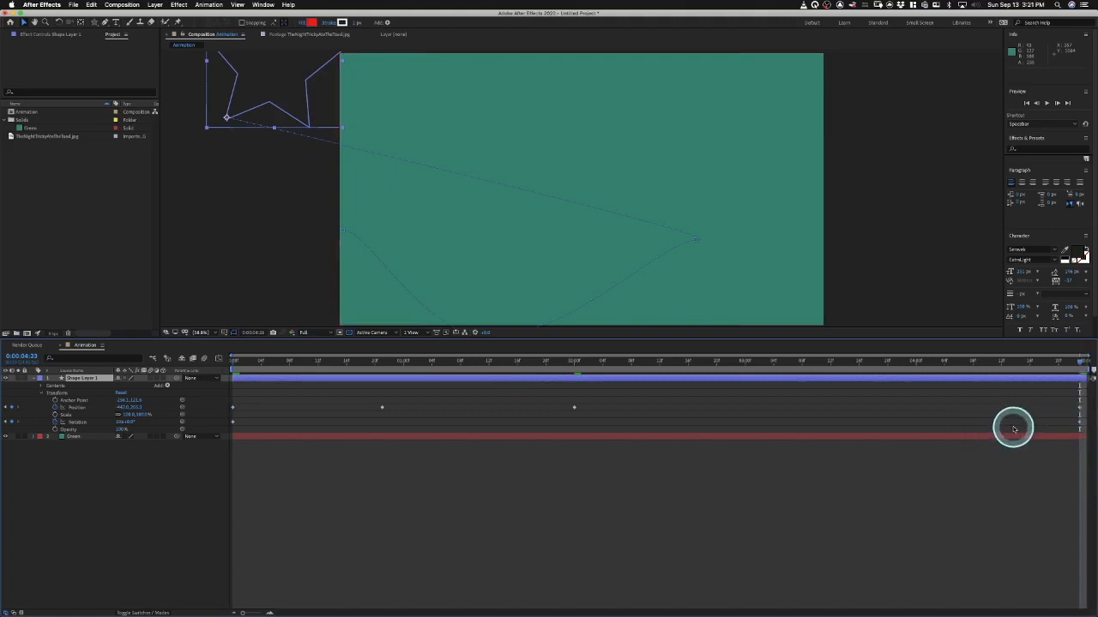
key("space")
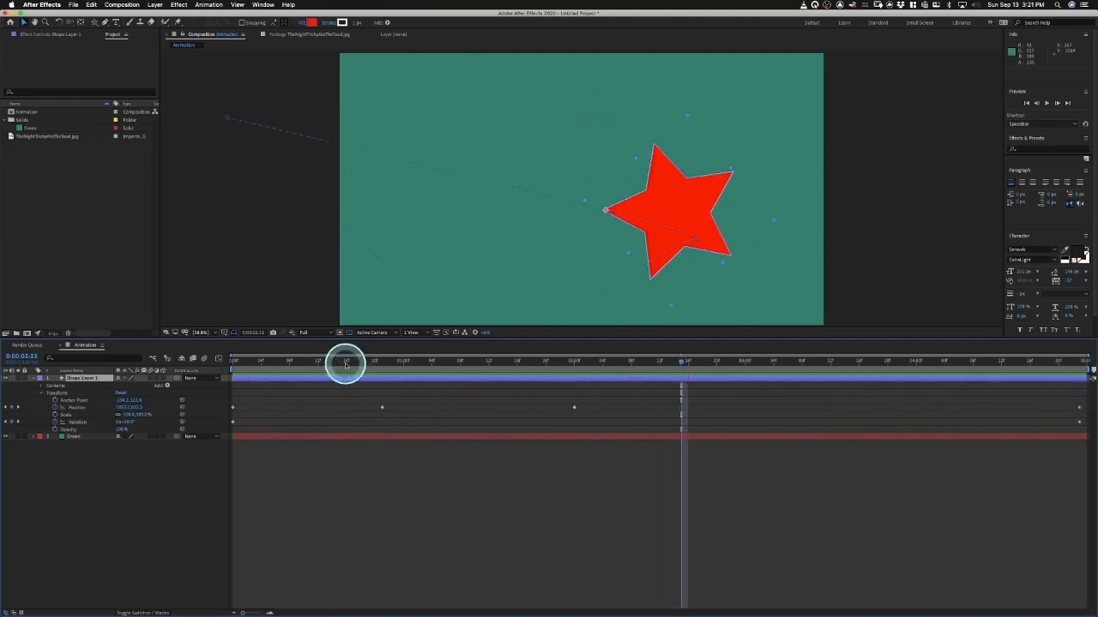
left_click_drag(346, 364, 574, 379)
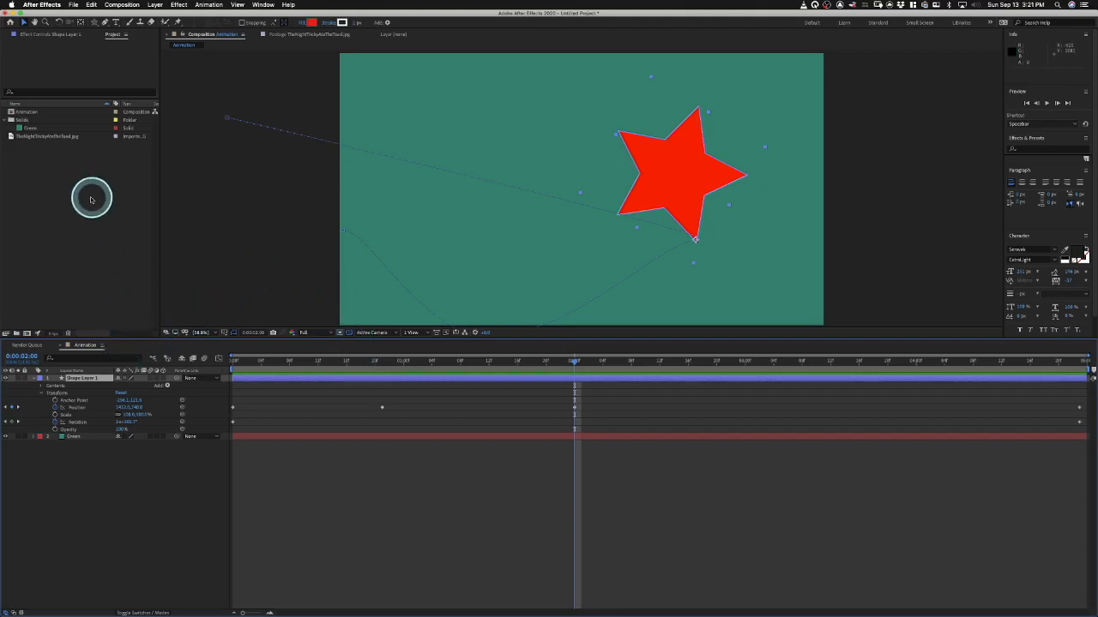
Step: Add the imported night sky JPG to the Animation composition as a layer above the star
left_click(10, 138)
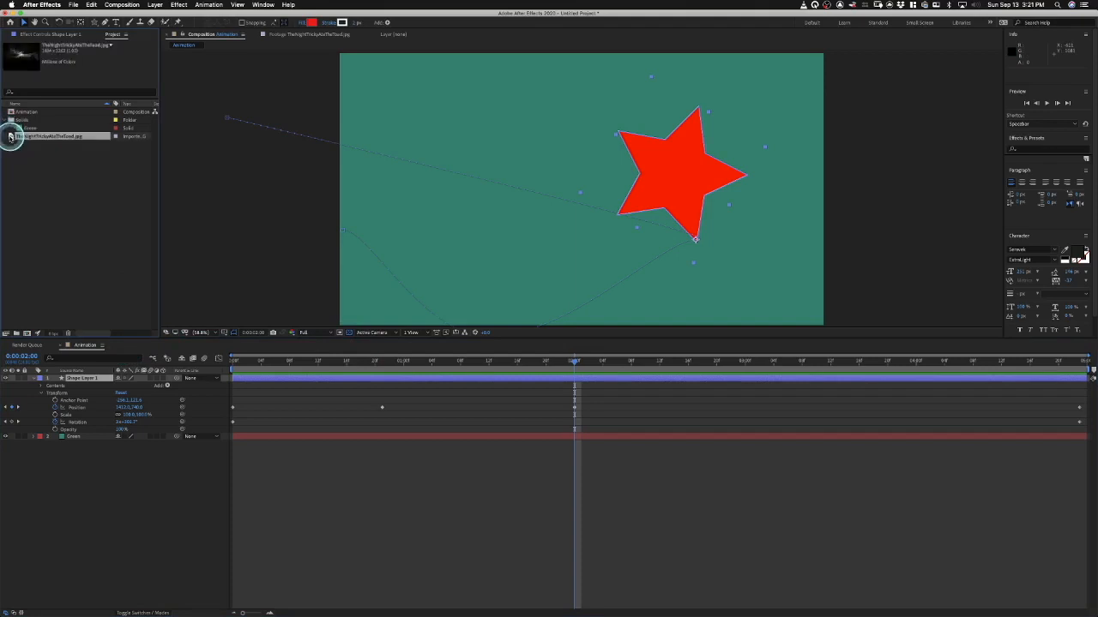
left_click_drag(34, 211, 71, 378)
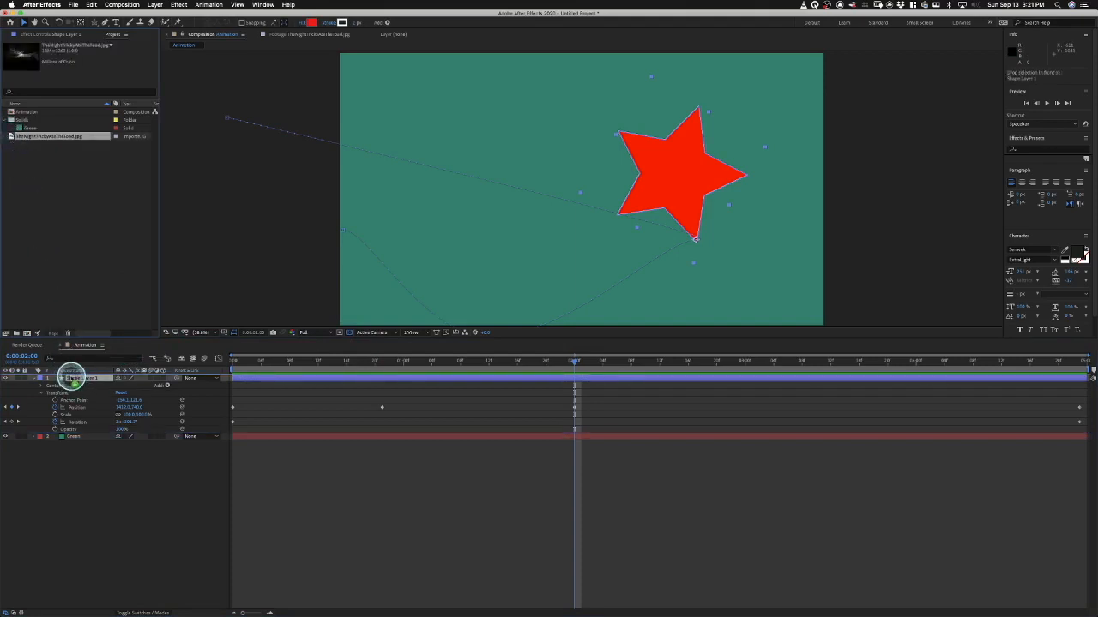
left_click_drag(71, 377, 72, 377)
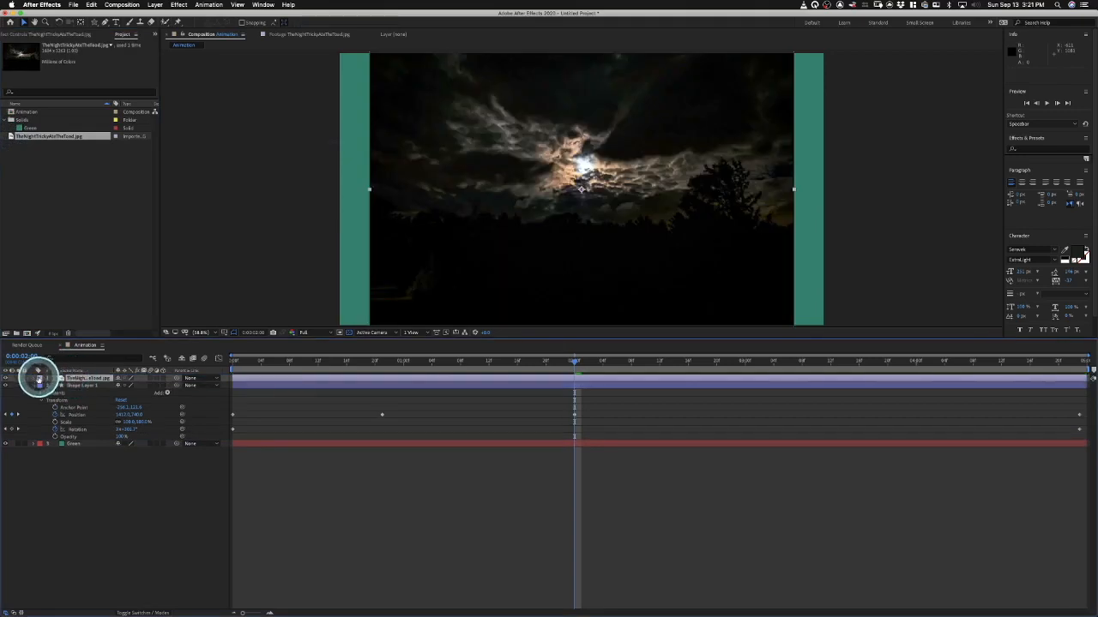
Step: Scale the night sky image layer up to 120% so it covers the composition's full width
left_click(33, 379)
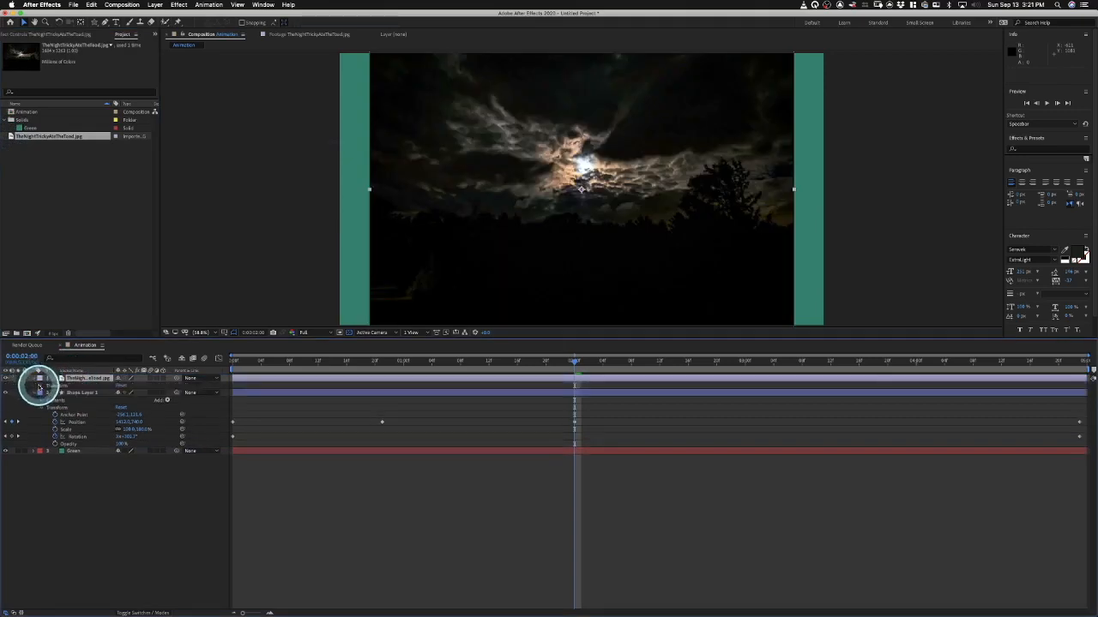
left_click(39, 386)
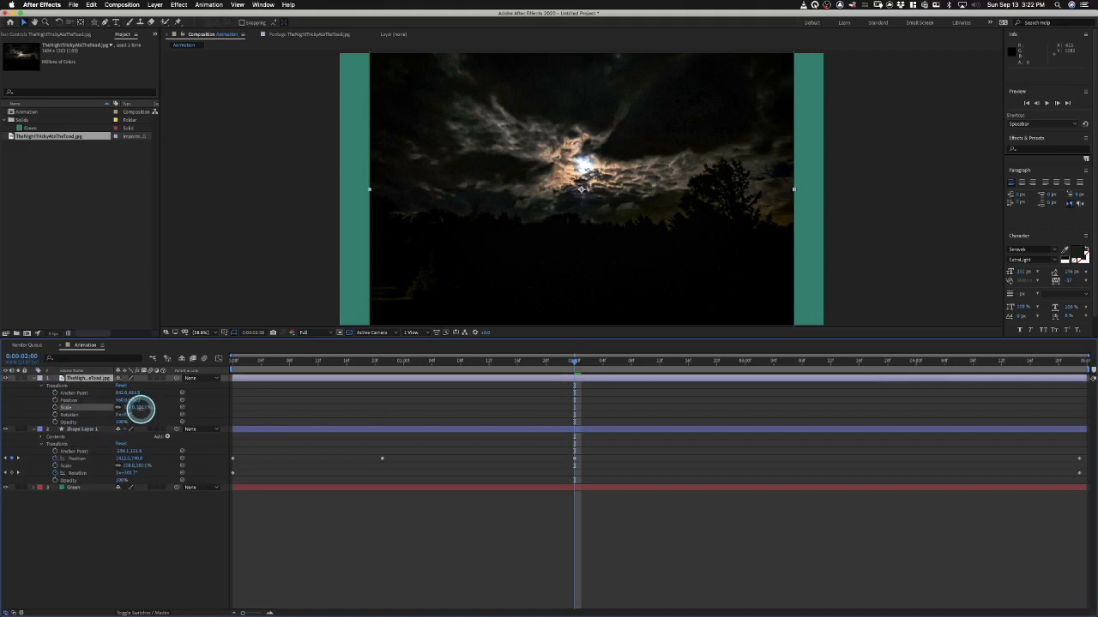
left_click_drag(139, 409, 139, 407)
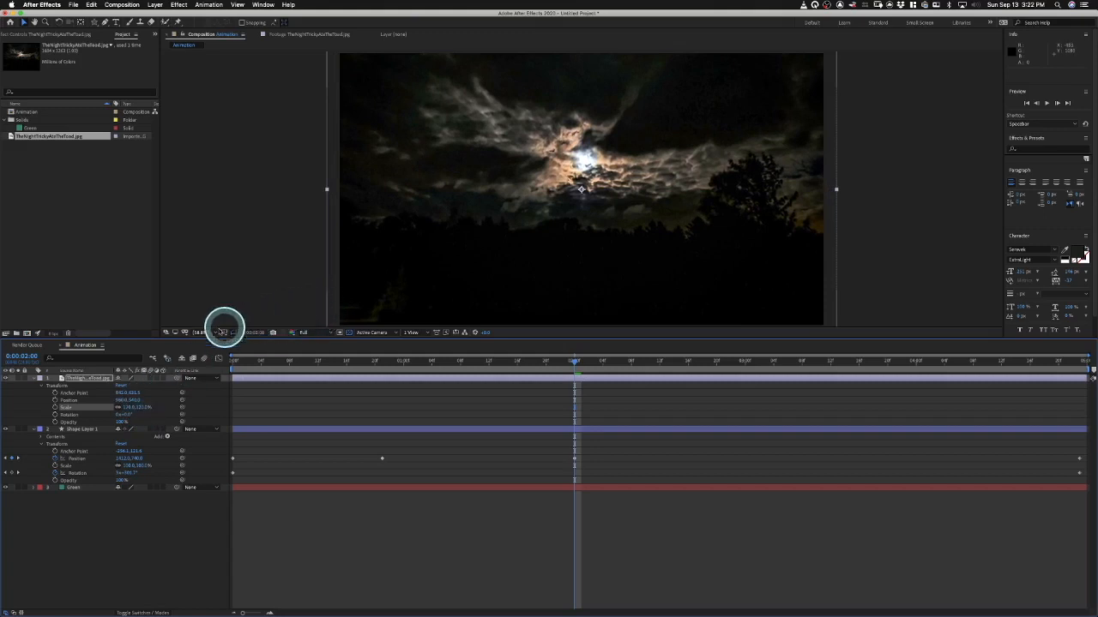
Step: Move the night sky image layer between the star's shape layer and the Green solid, and preview the animation
left_click_drag(255, 361, 529, 423)
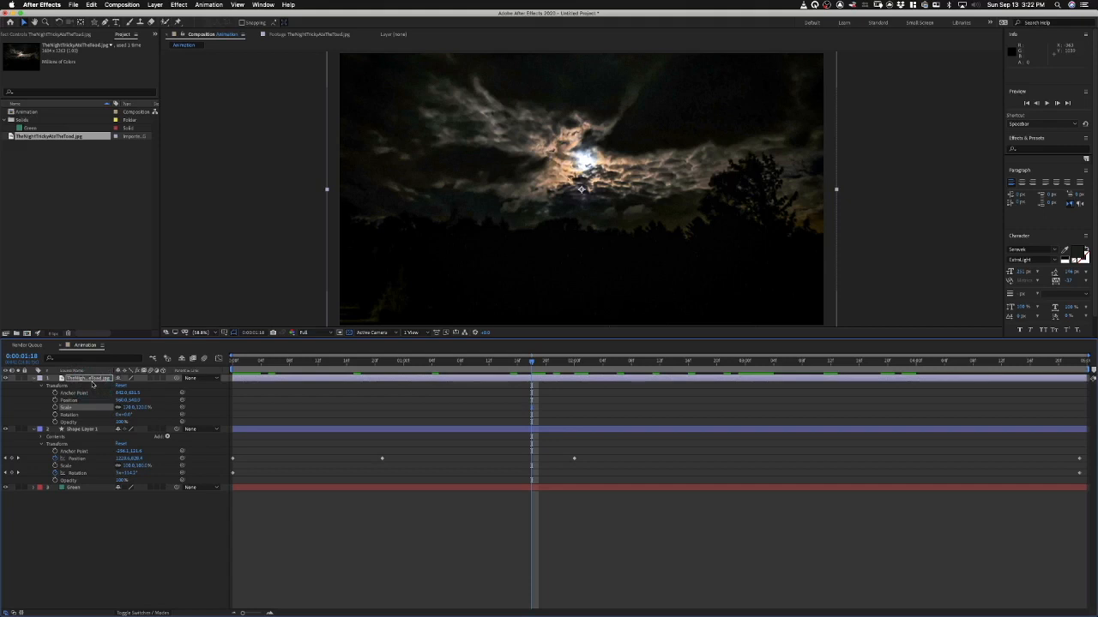
left_click(588, 359)
left_click_drag(597, 359, 409, 364)
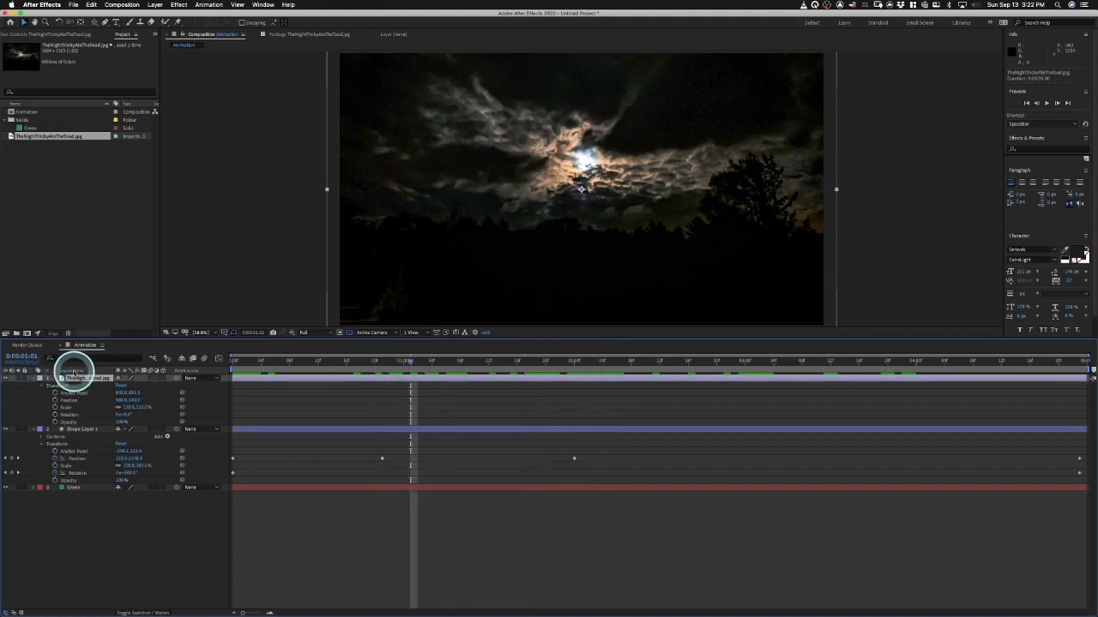
left_click(396, 365)
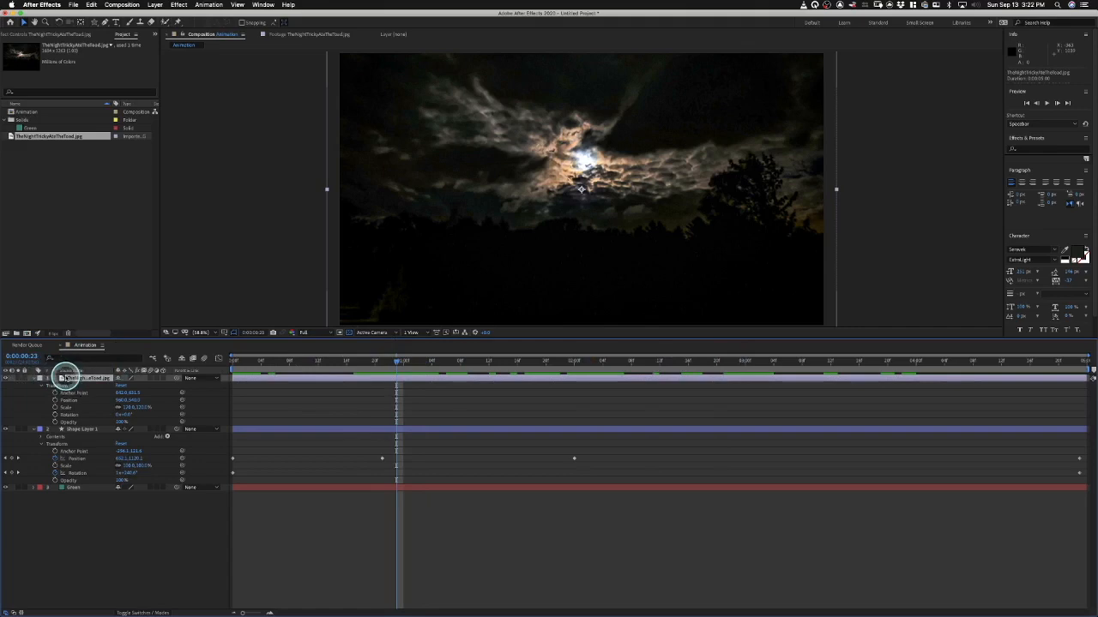
left_click_drag(68, 397, 66, 483)
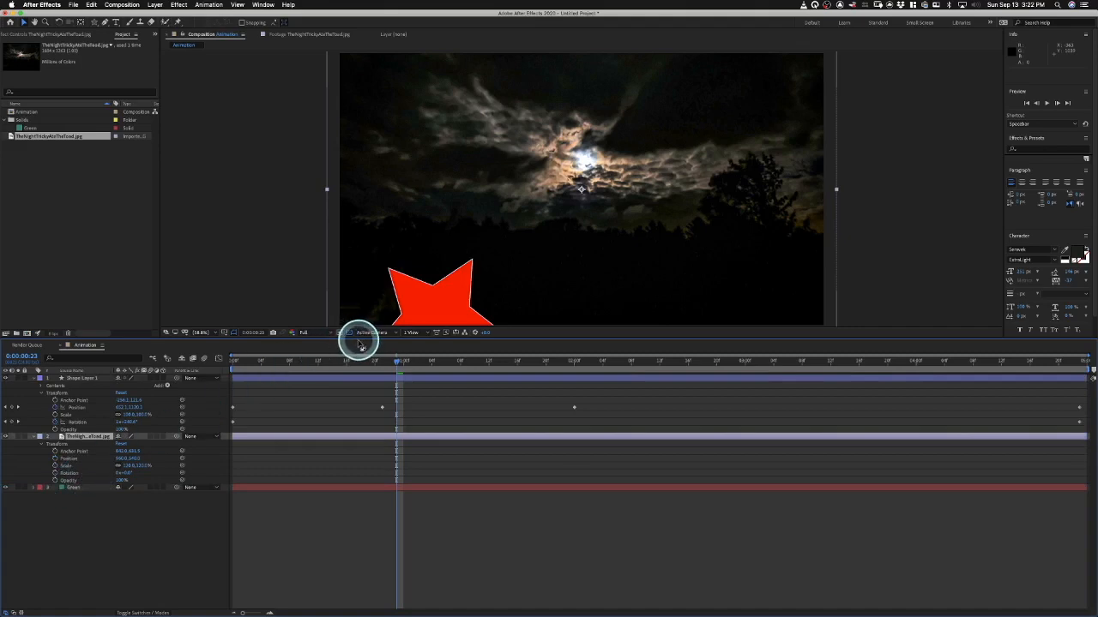
key("space")
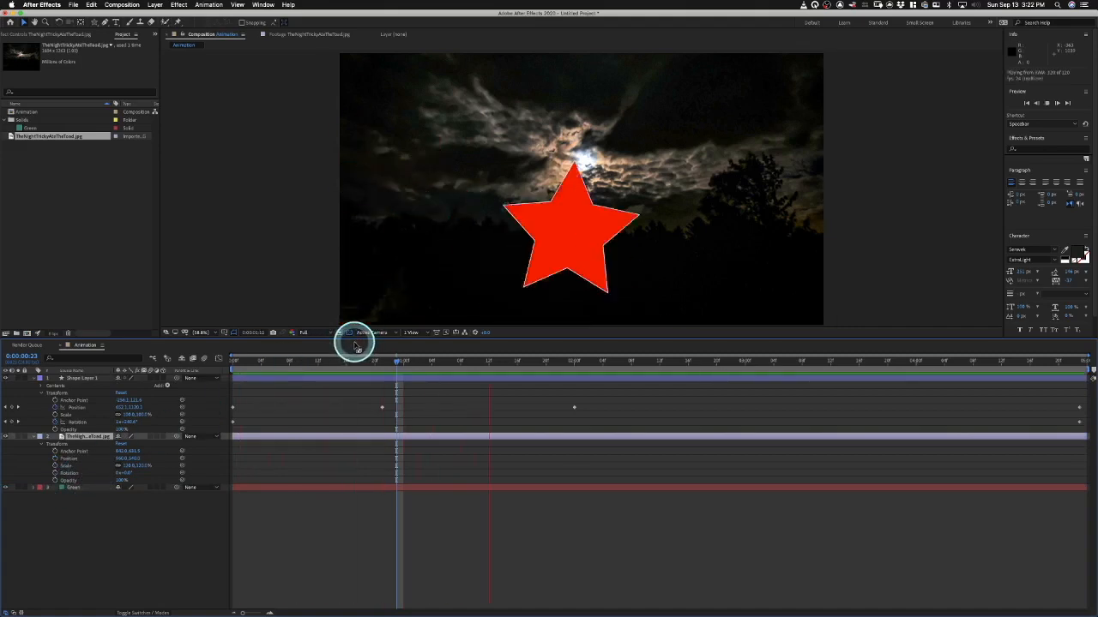
left_click(78, 436)
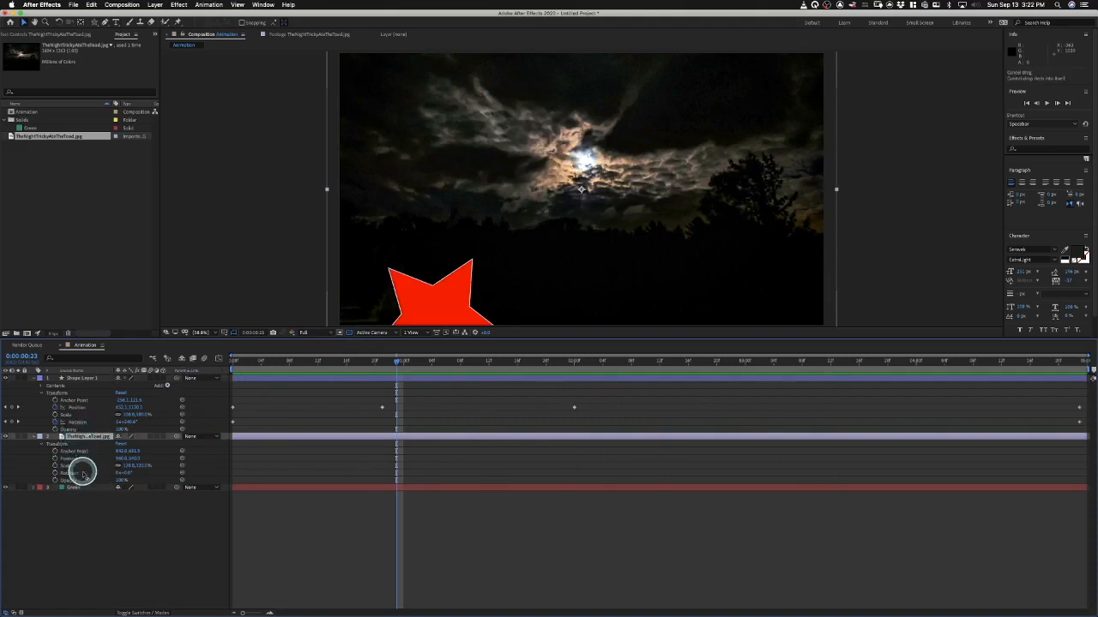
Step: Move the night sky image layer below the Green solid and preview the star's animation
left_click_drag(83, 474, 81, 495)
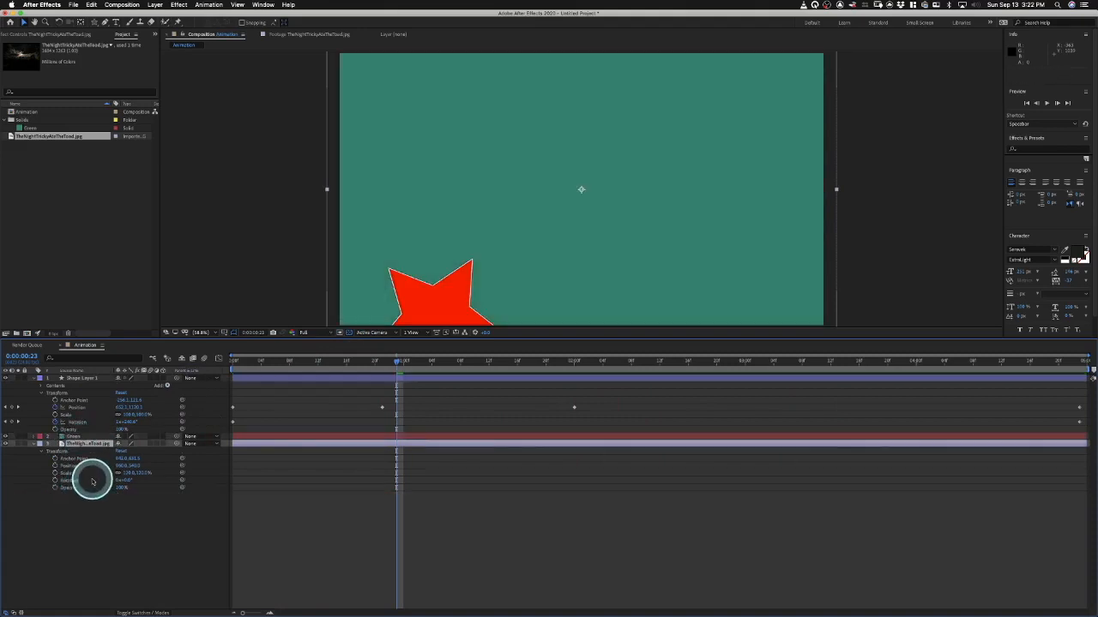
left_click_drag(76, 446, 75, 367)
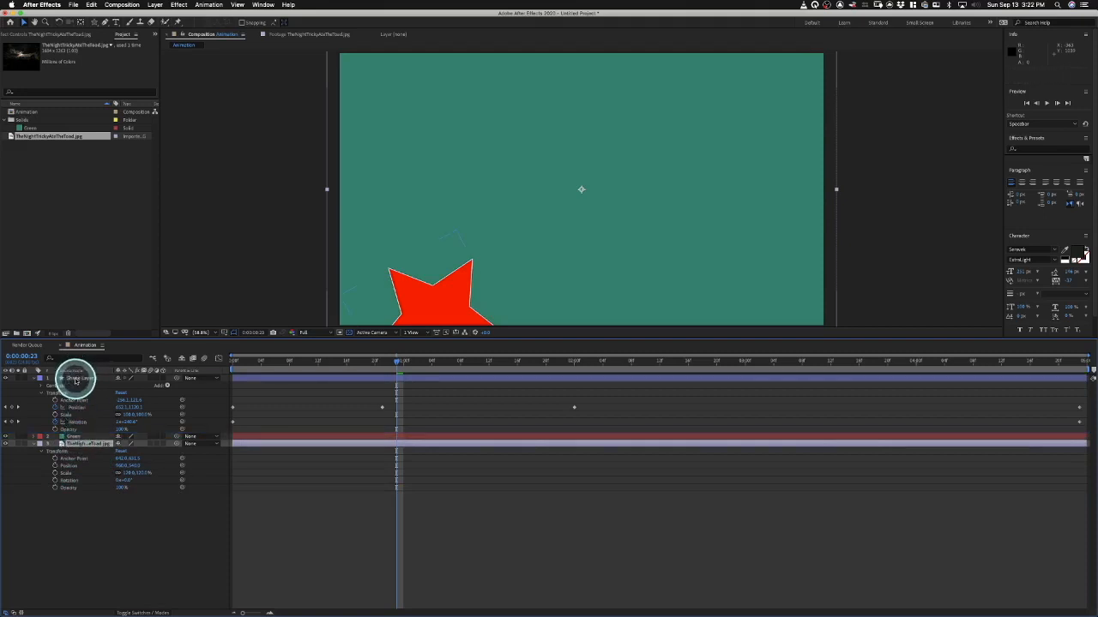
left_click(75, 380)
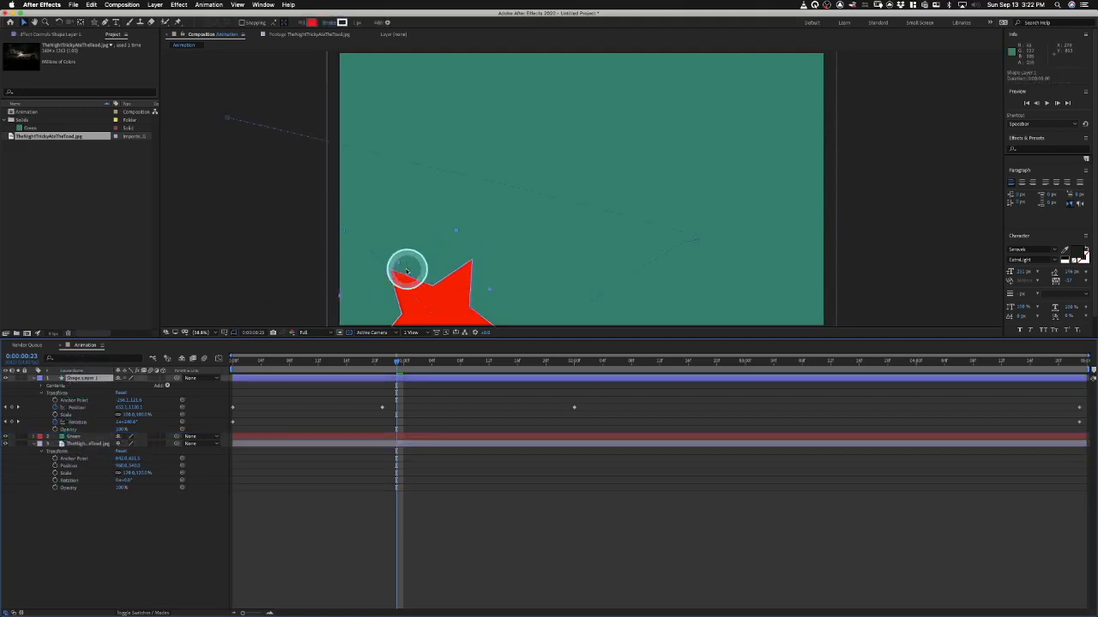
left_click_drag(407, 271, 371, 328)
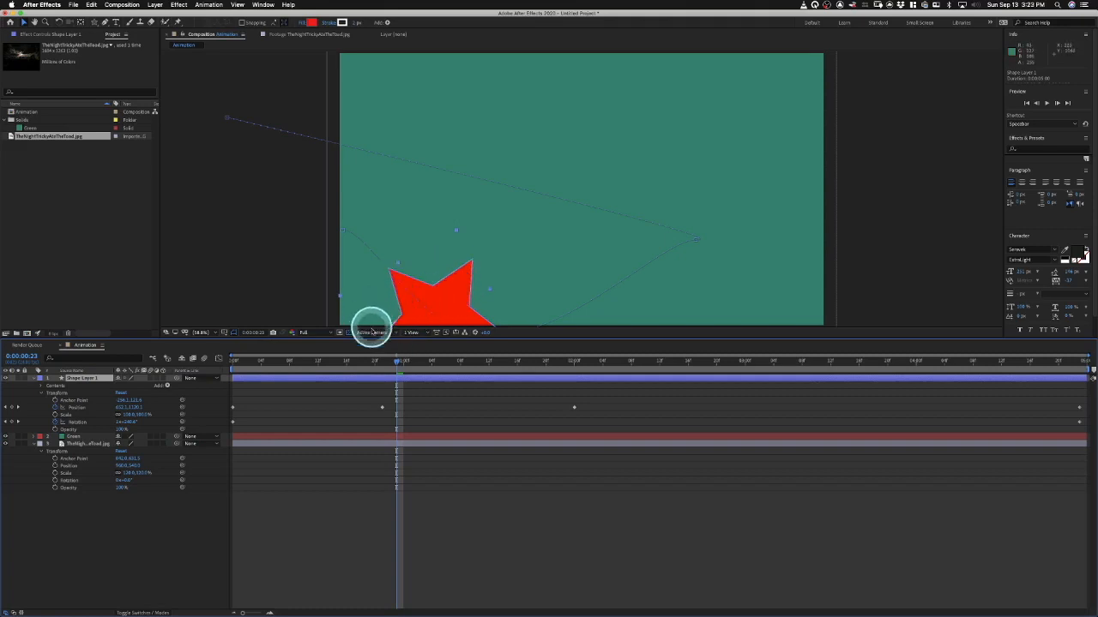
key("space")
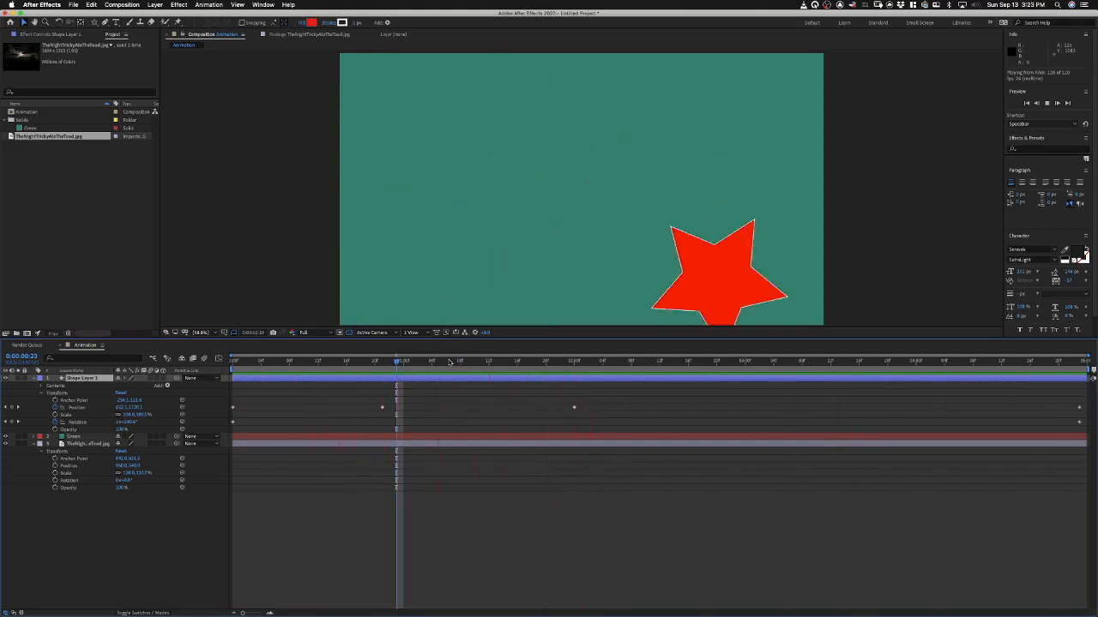
key("space")
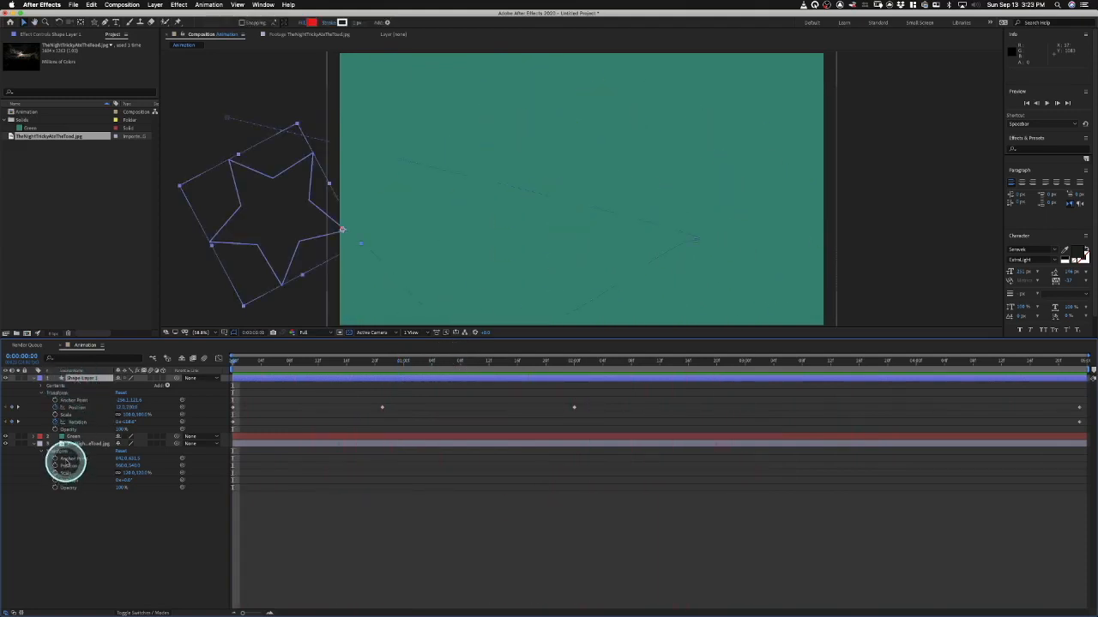
Step: Move the night sky image layer above the star's shape layer and apply the Hue/Saturation effect to it
left_click(72, 444)
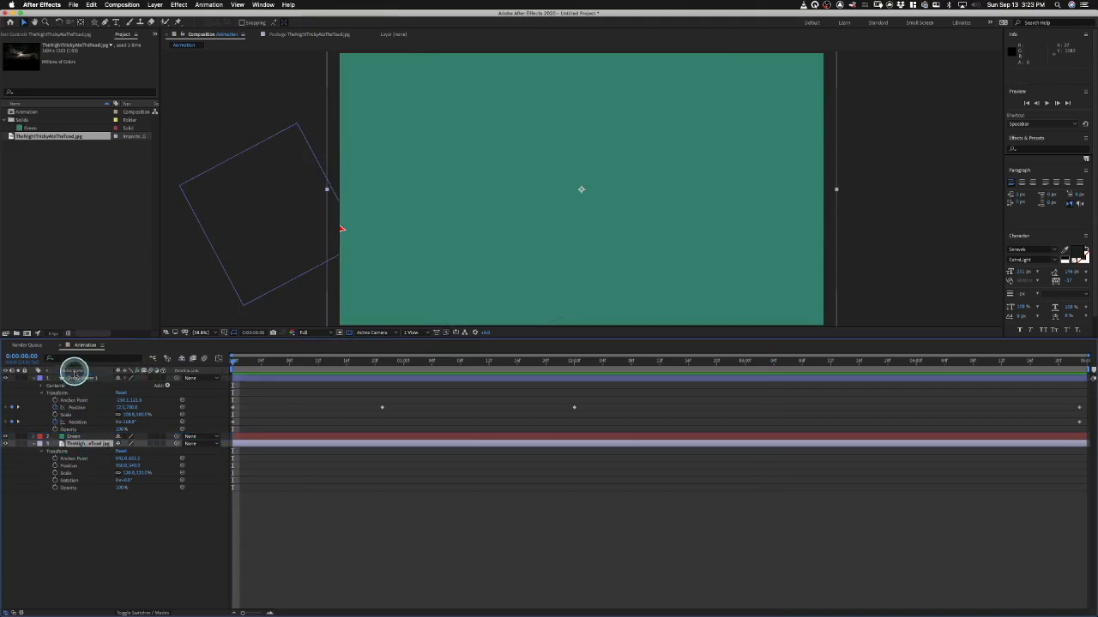
left_click_drag(74, 370, 75, 374)
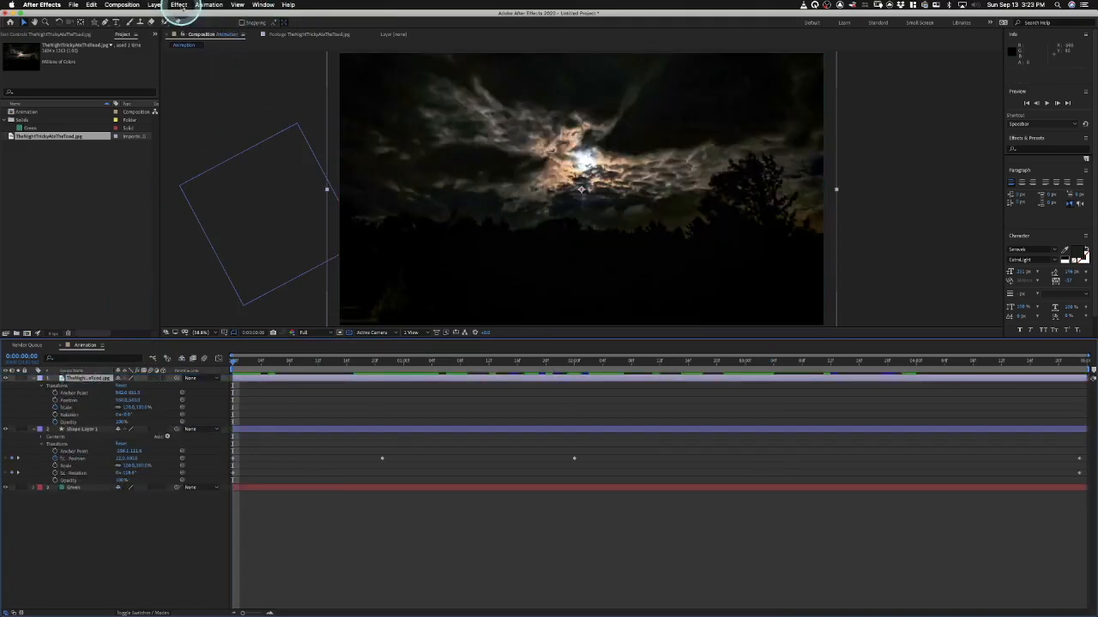
left_click(179, 5)
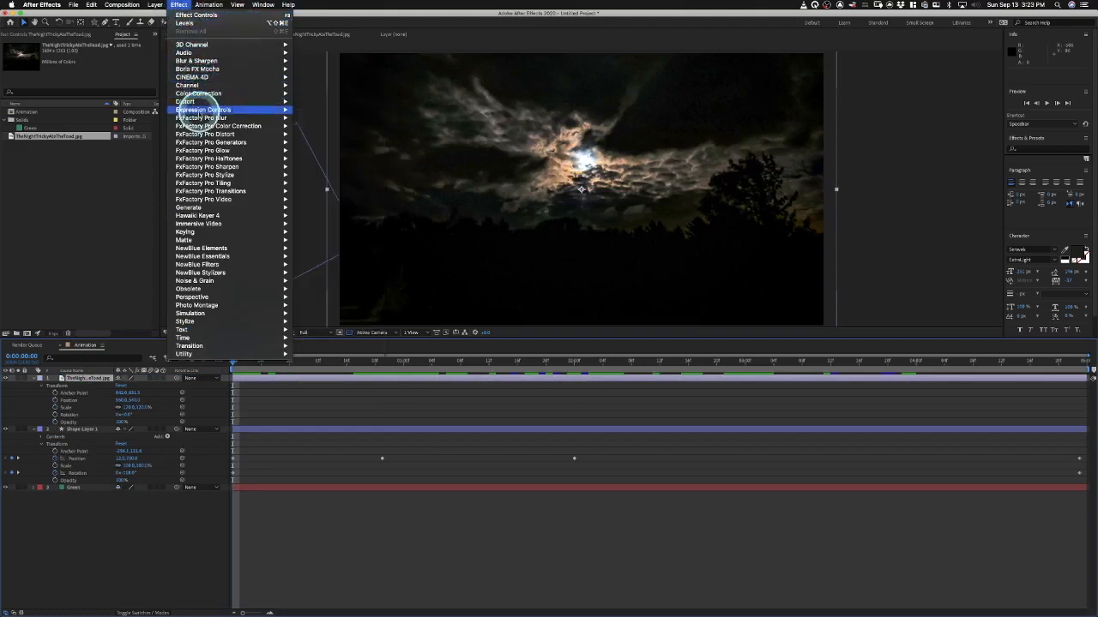
mouse_move(206, 316)
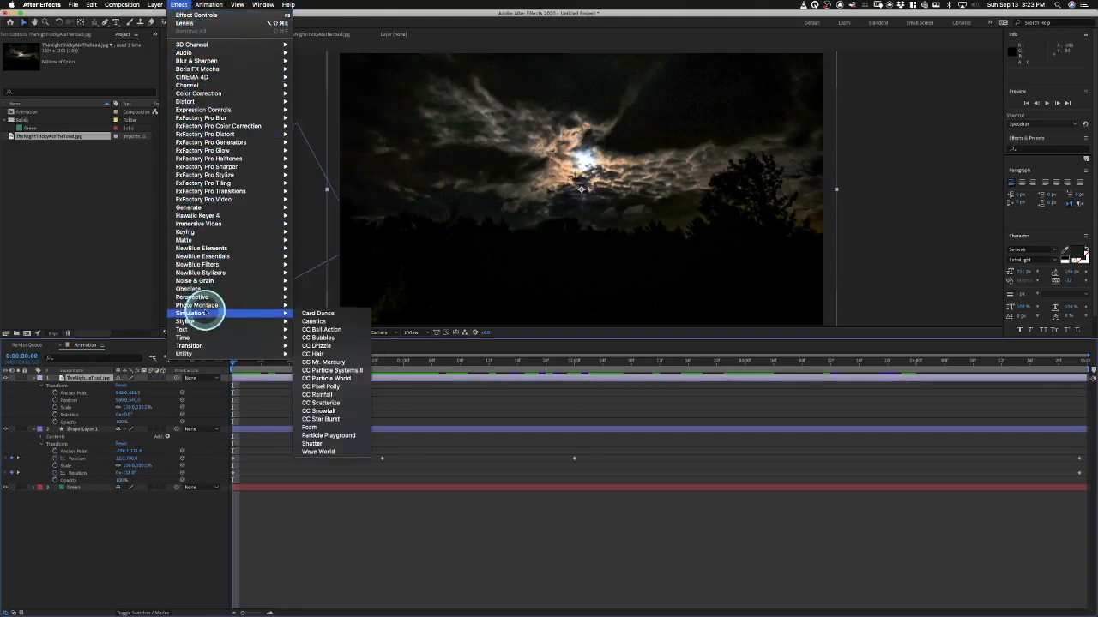
mouse_move(232, 94)
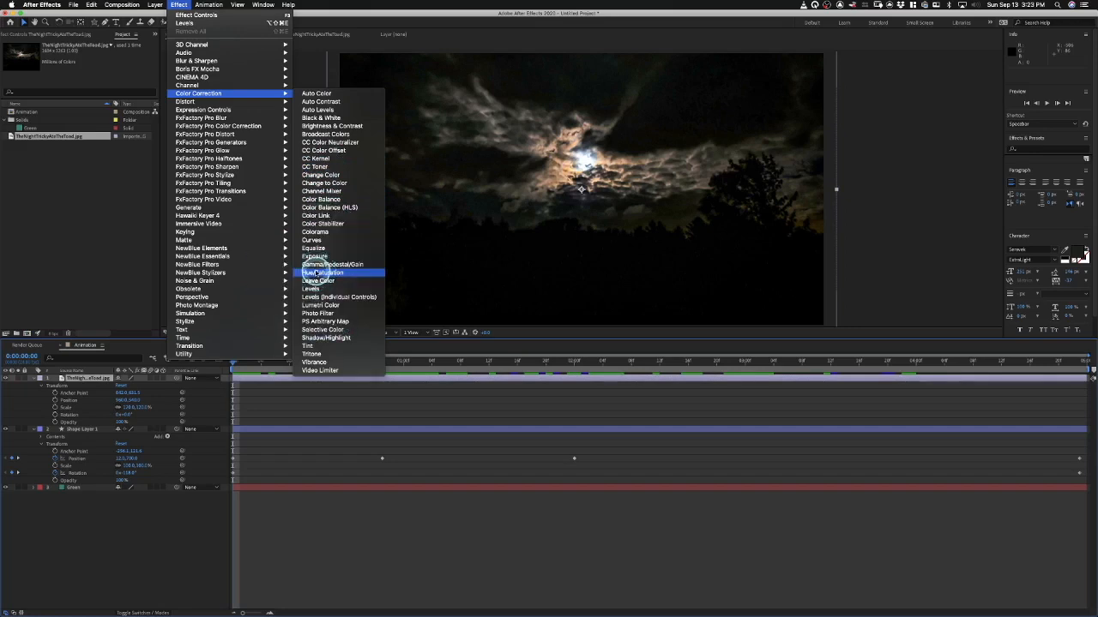
left_click(317, 273)
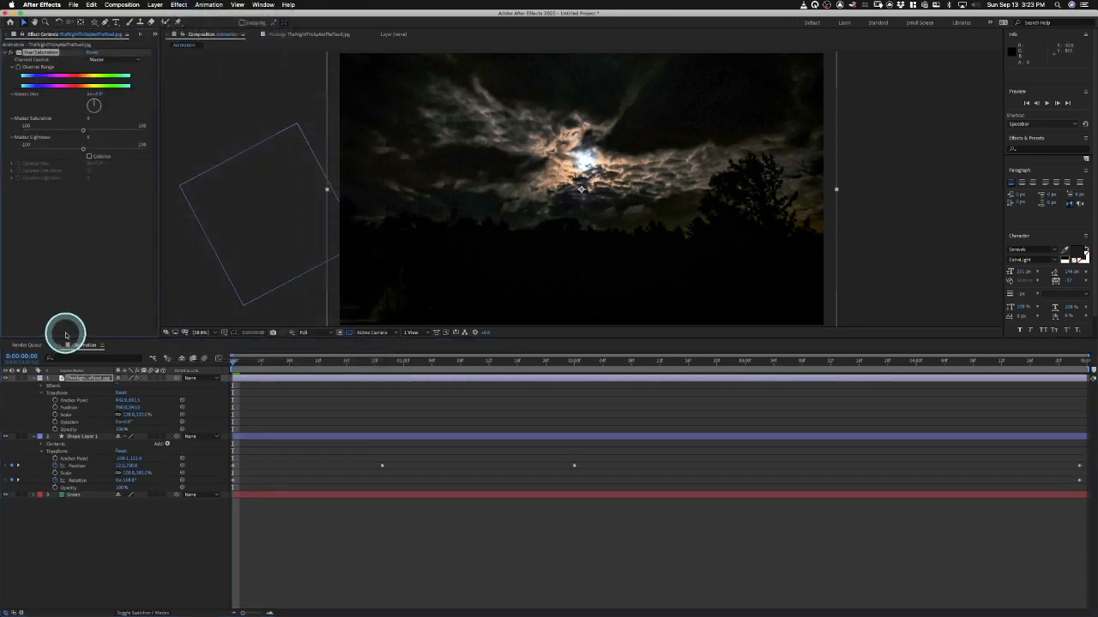
Step: Collapse the night sky layer's Transform group, expand its Effects group, and bring its Hue/Saturation settings back into view
left_click(81, 379)
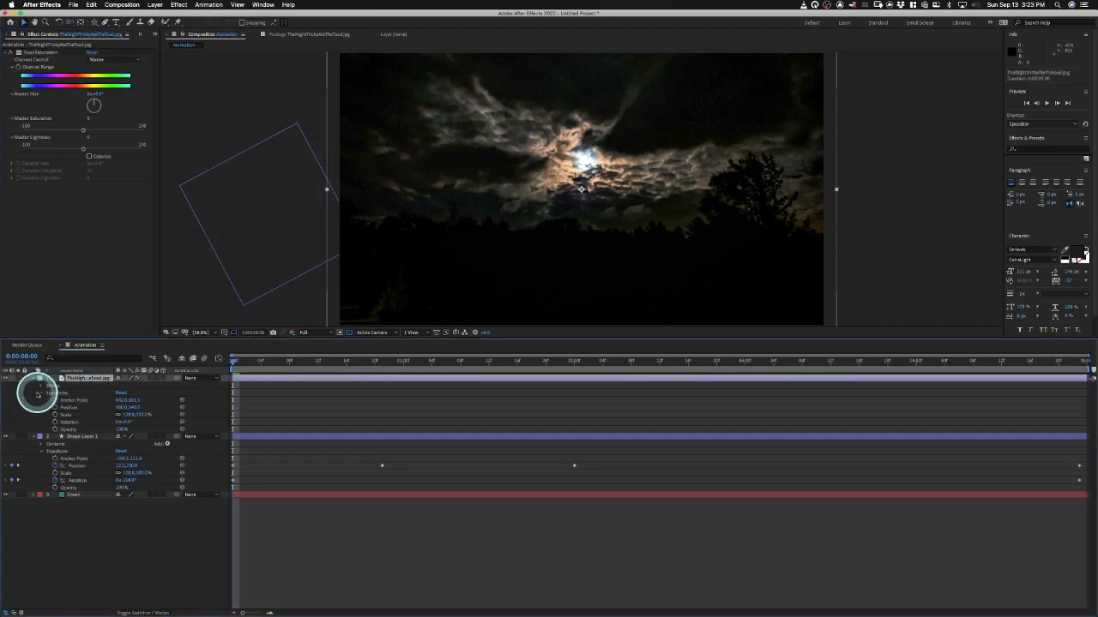
left_click(37, 395)
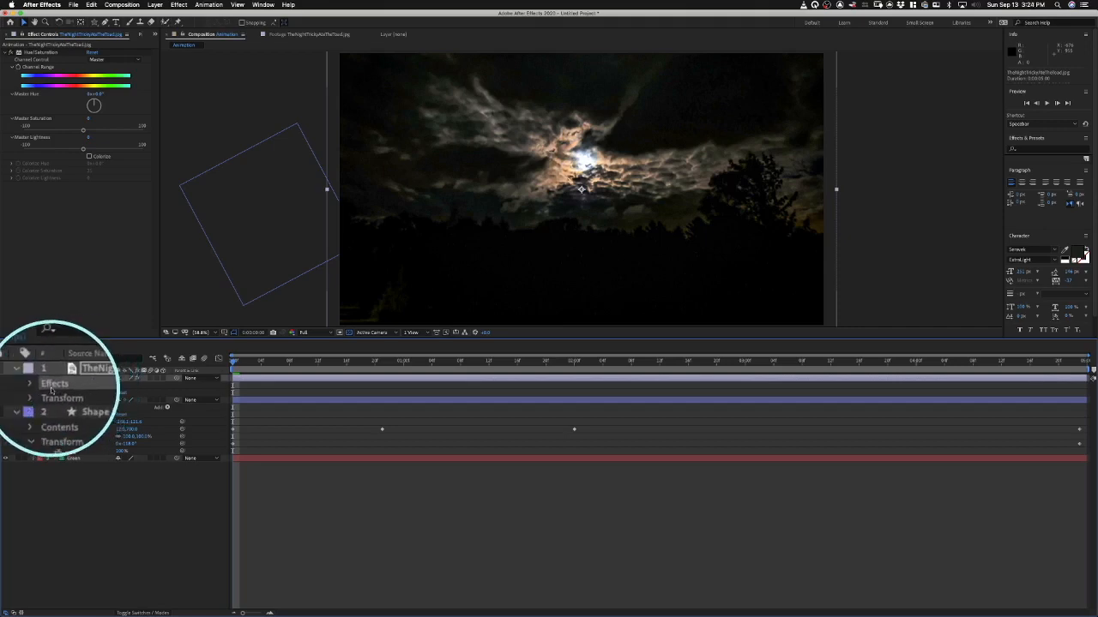
left_click(43, 385)
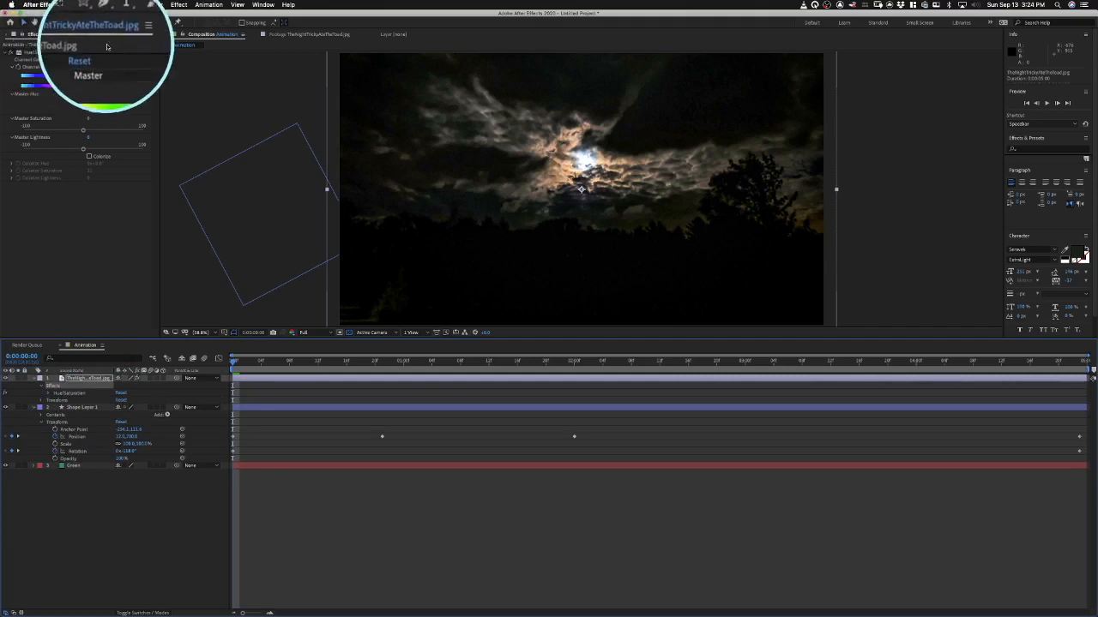
left_click(141, 34)
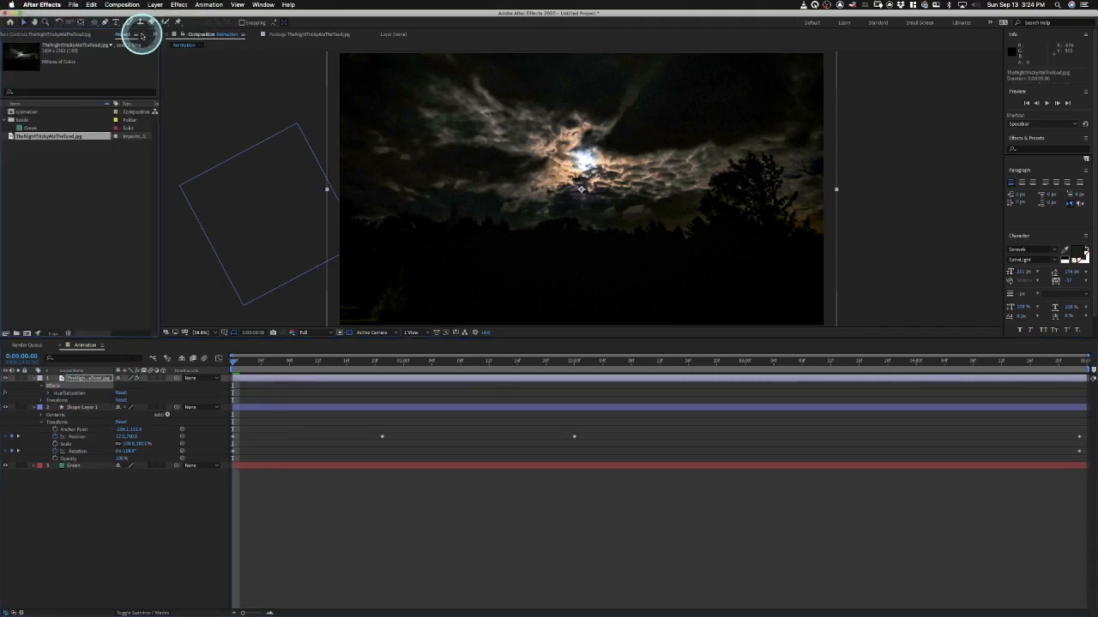
left_click(54, 35)
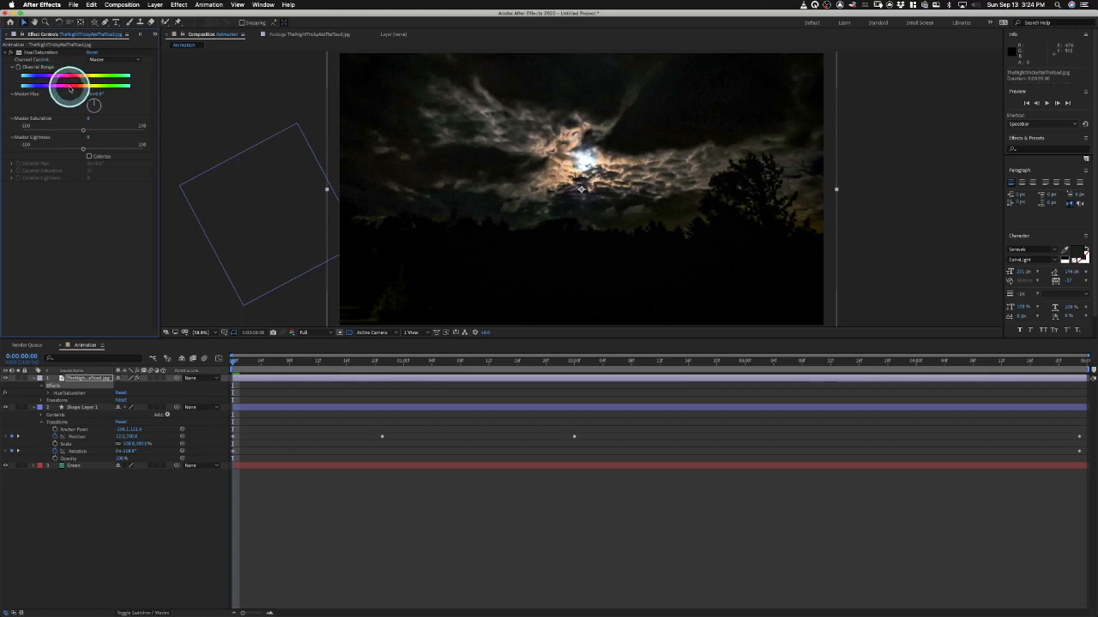
Step: Keyframe the night sky's Hue/Saturation Channel Range at 0:00:00:00 and 0:00:04:23, rotating Master Hue through several turns between them
mouse_move(94, 104)
left_mouse_down()
mouse_move(80, 109)
mouse_move(100, 103)
mouse_move(84, 109)
mouse_move(91, 100)
mouse_move(94, 119)
mouse_move(85, 106)
left_mouse_up()
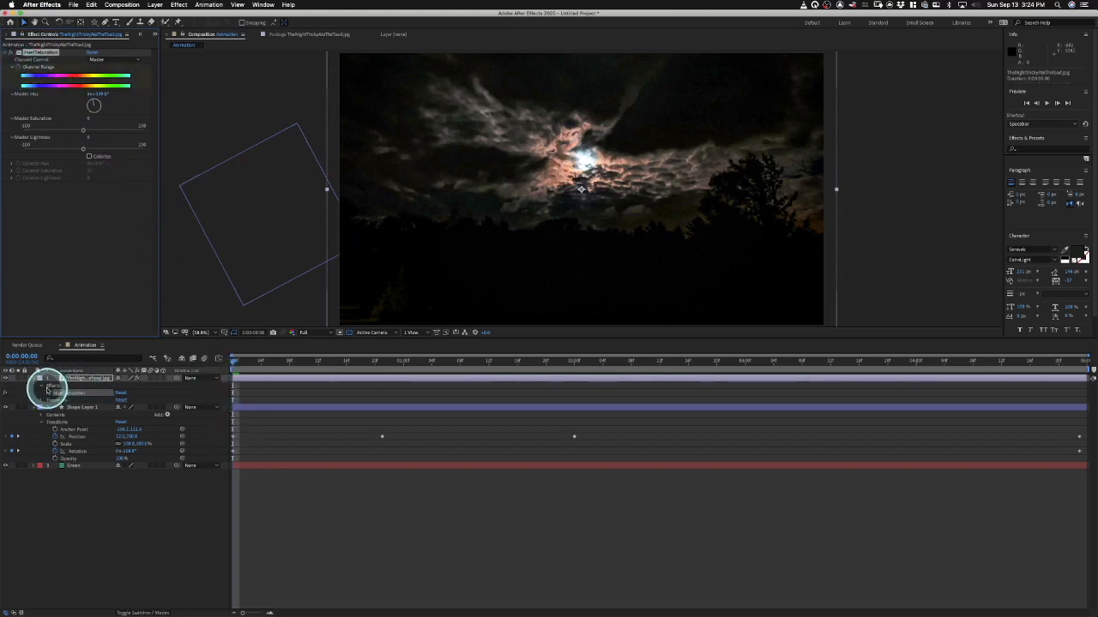
left_click(49, 394)
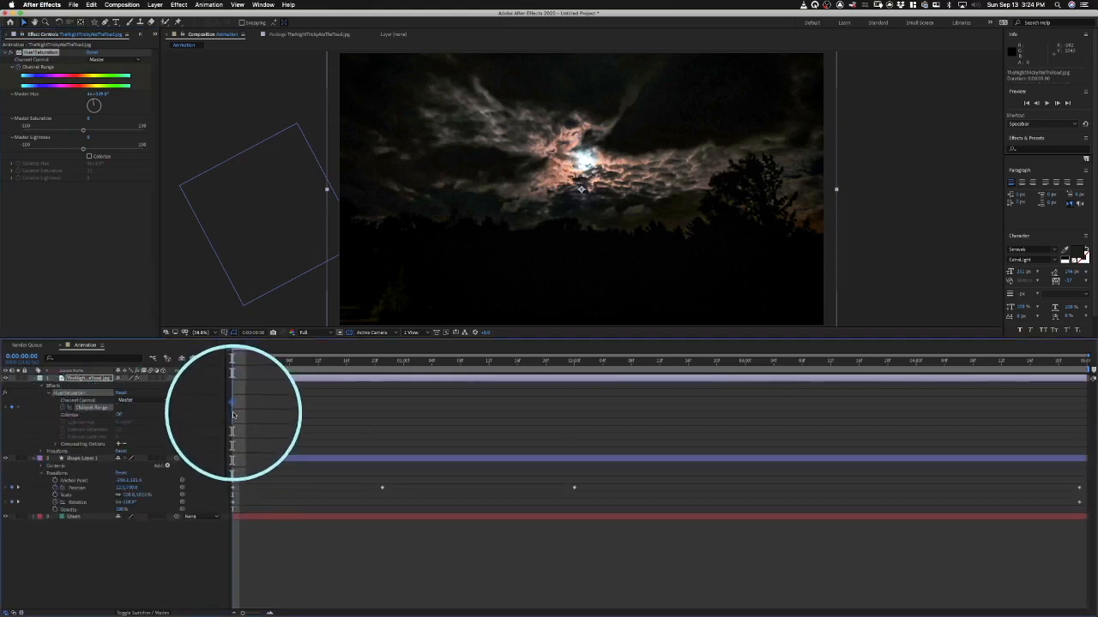
left_click_drag(588, 364, 1082, 365)
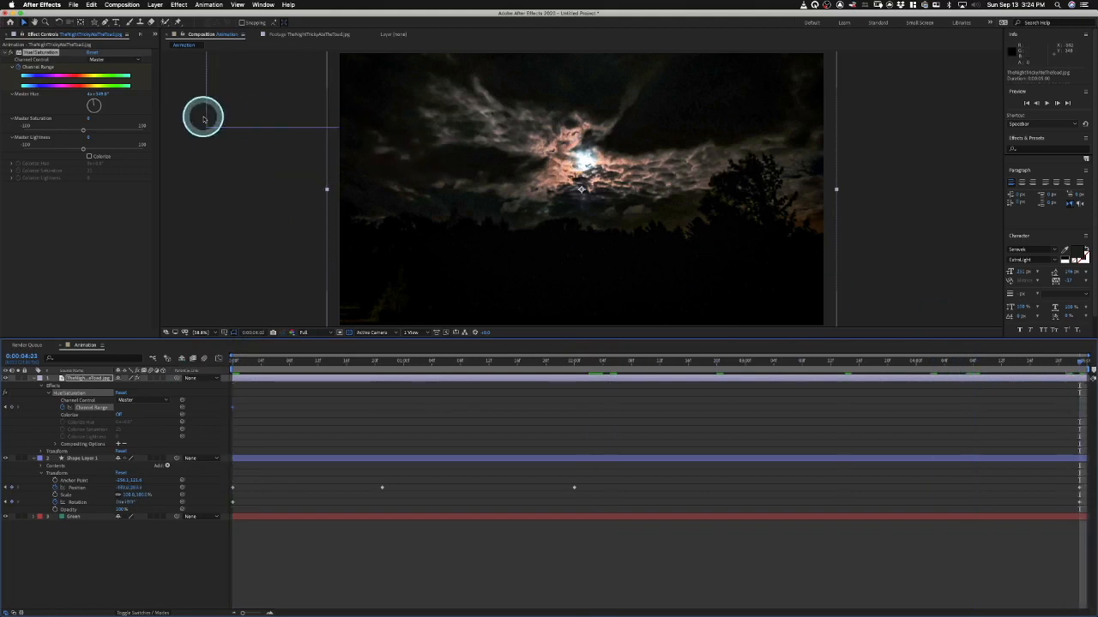
left_click(93, 103)
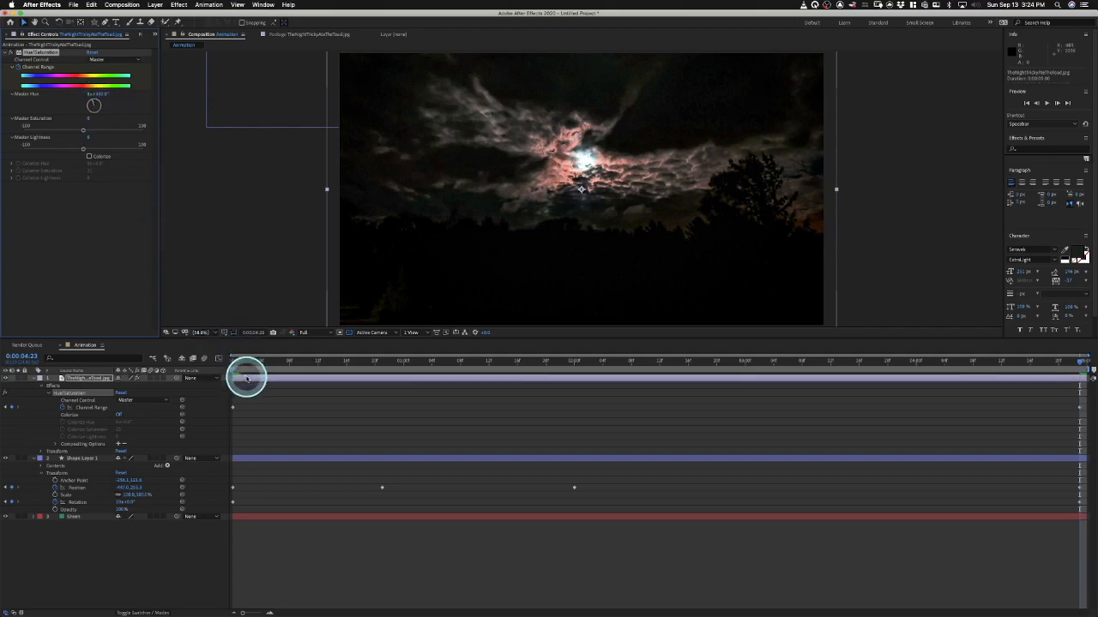
Step: Play the night sky's hue animation, return to 0:00:00:00 and preview it again
key("space")
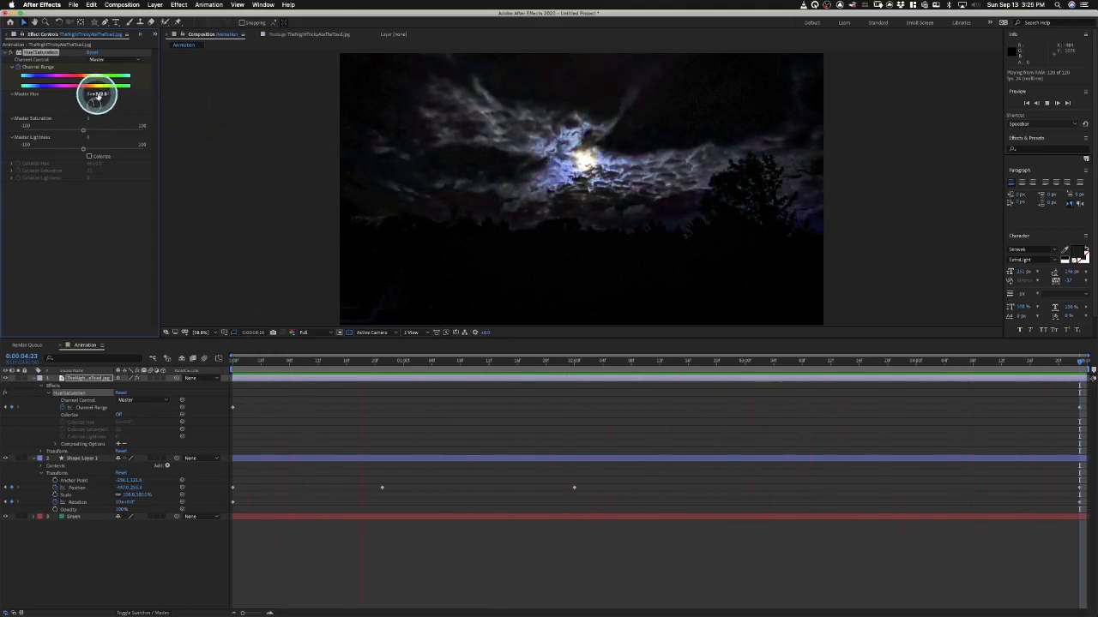
mouse_move(120, 118)
left_mouse_down()
mouse_move(98, 103)
mouse_move(125, 103)
mouse_move(105, 123)
mouse_move(132, 102)
left_mouse_up()
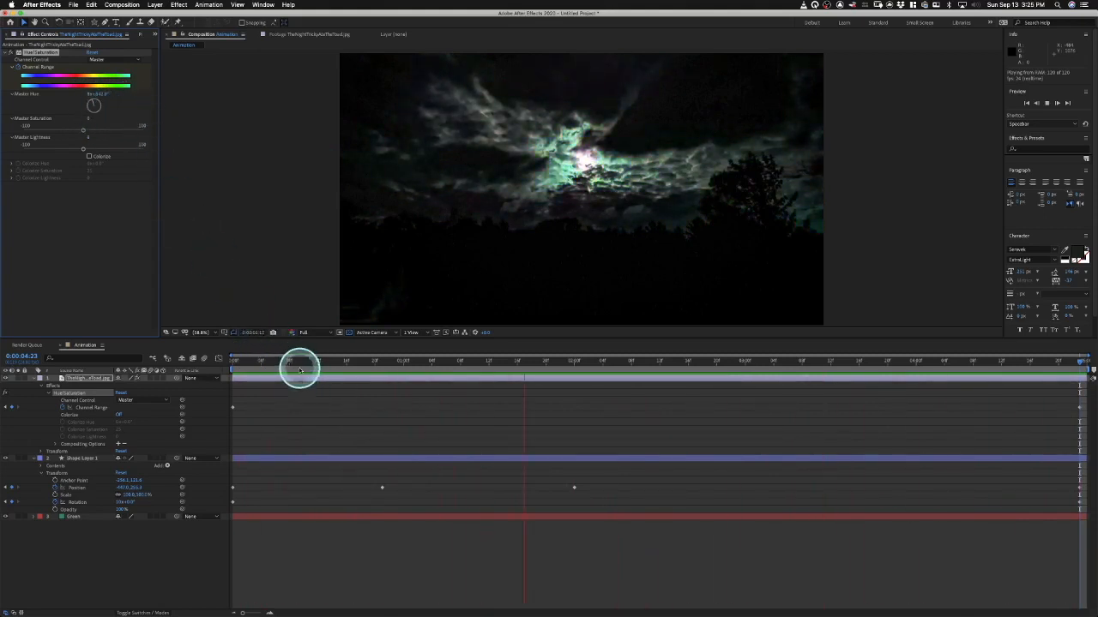
key("space")
left_click_drag(289, 362, 228, 361)
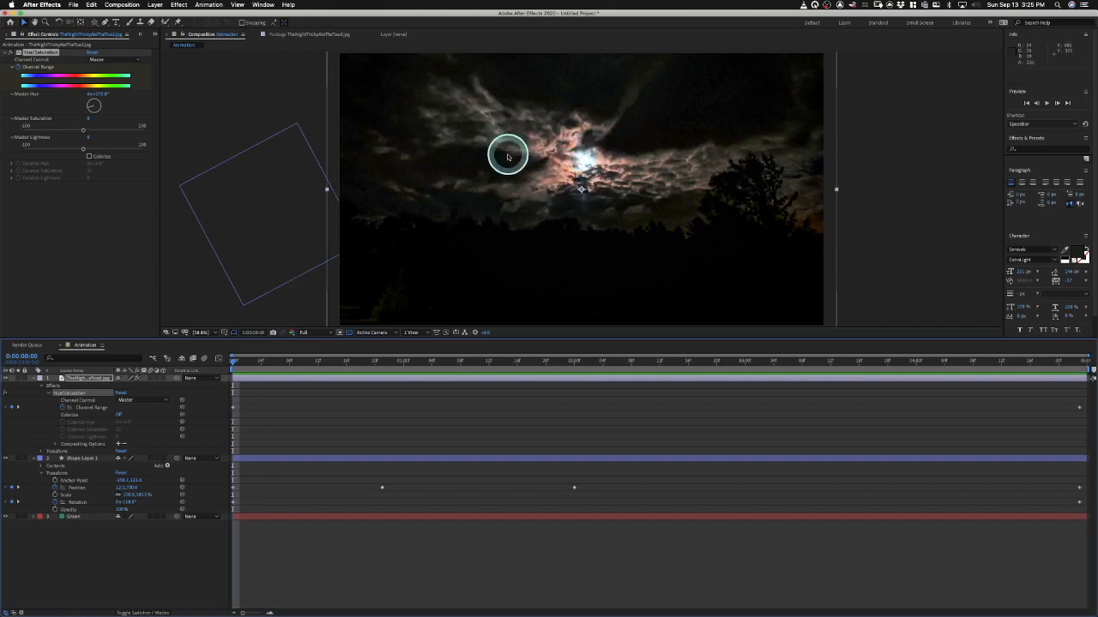
key("space")
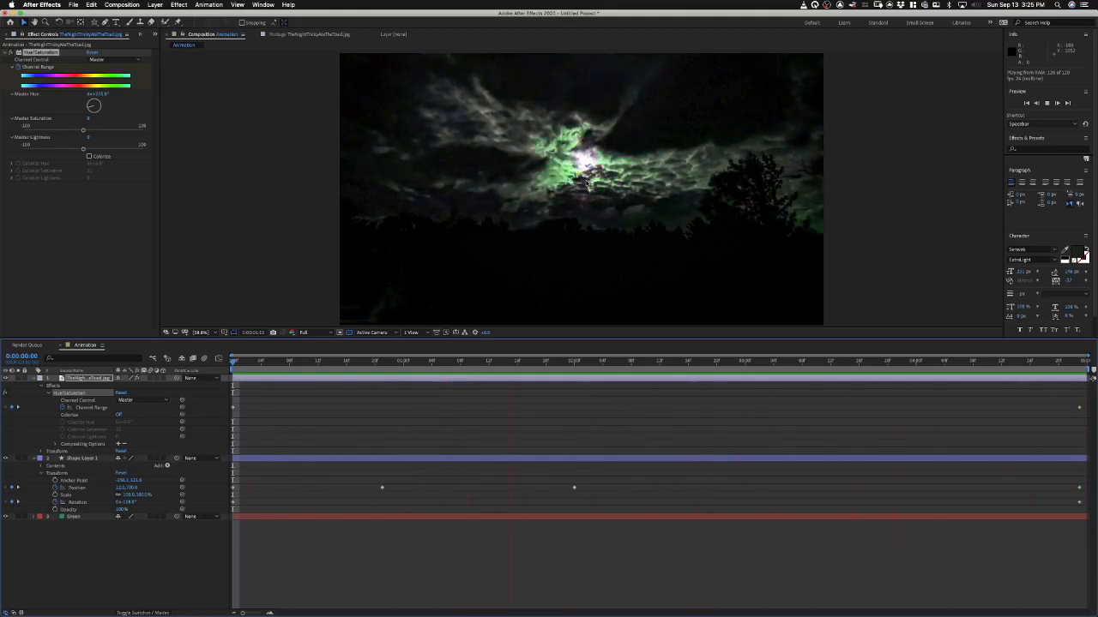
key("space")
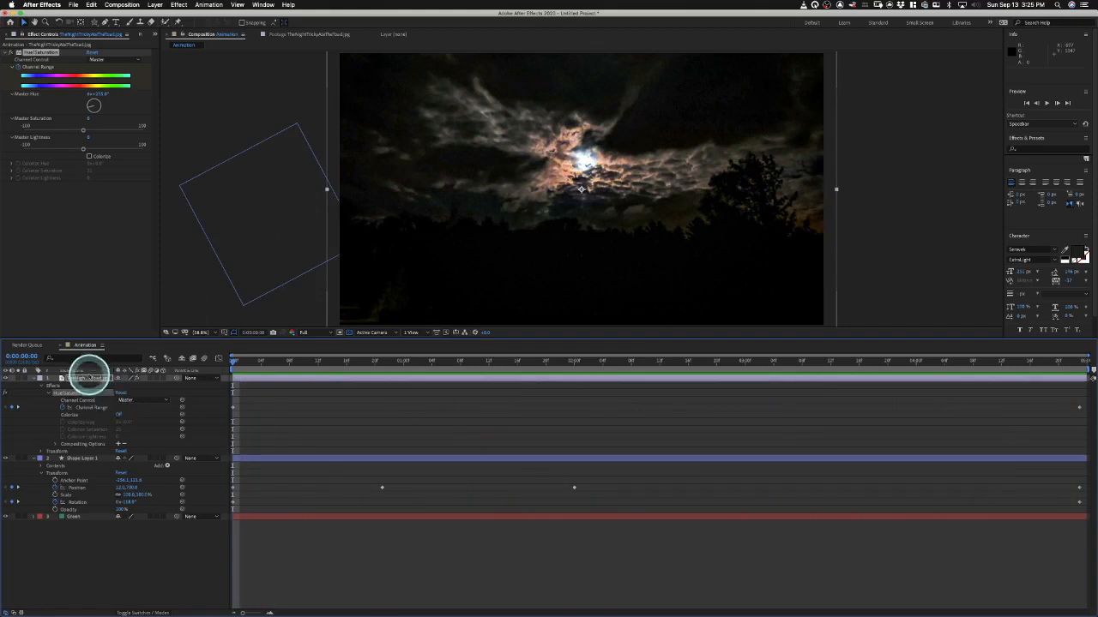
Step: Move the night sky image layer between the star's shape layer and the Green solid, and preview both animations together
left_click_drag(92, 378, 86, 482)
key("space")
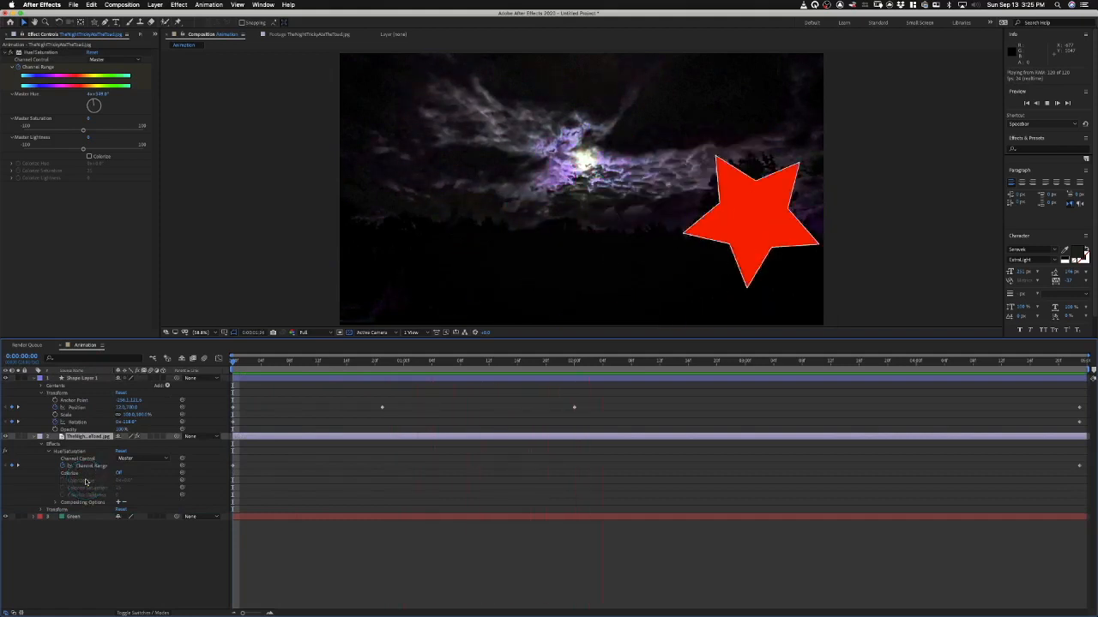
left_click(86, 482)
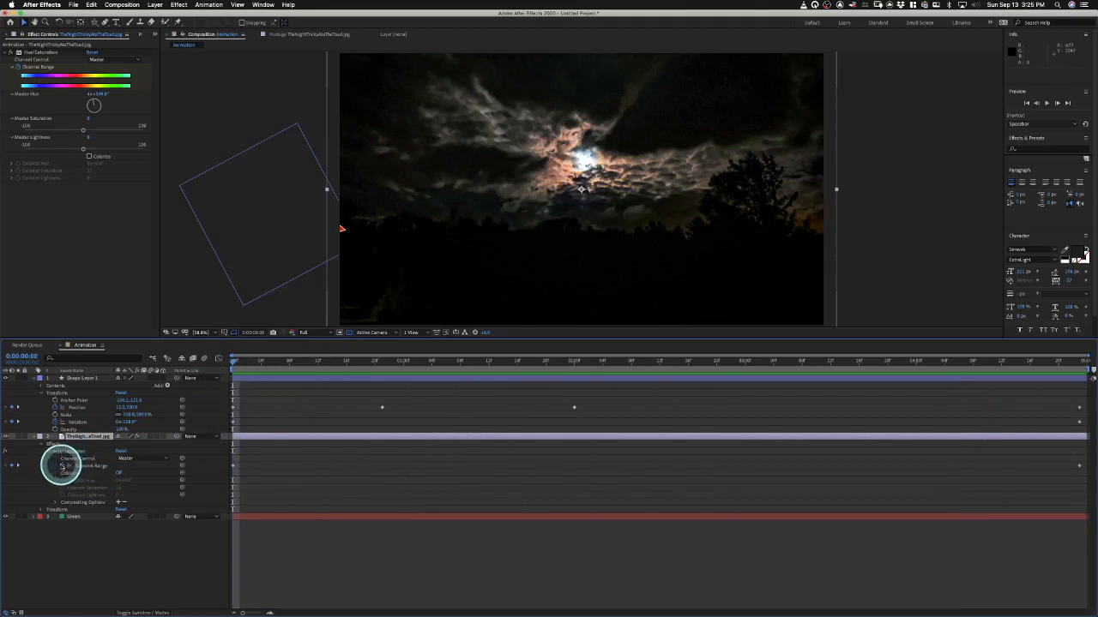
Step: Delete the night sky image layer from the composition and scrub through the star's animation
left_click(231, 465)
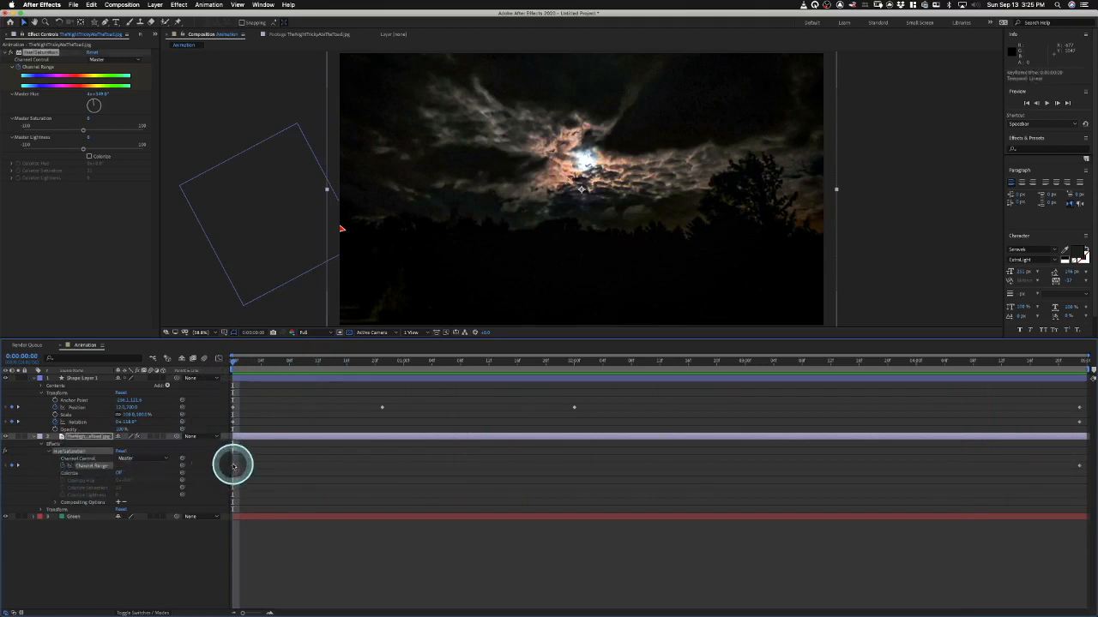
left_click(75, 436)
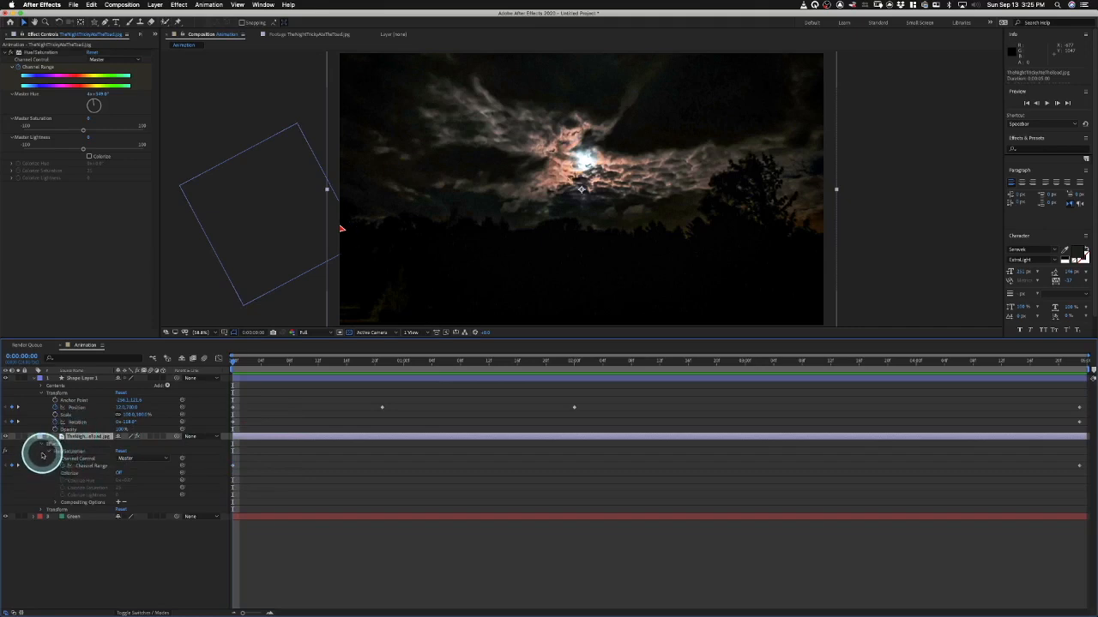
key("Delete")
left_click(381, 367)
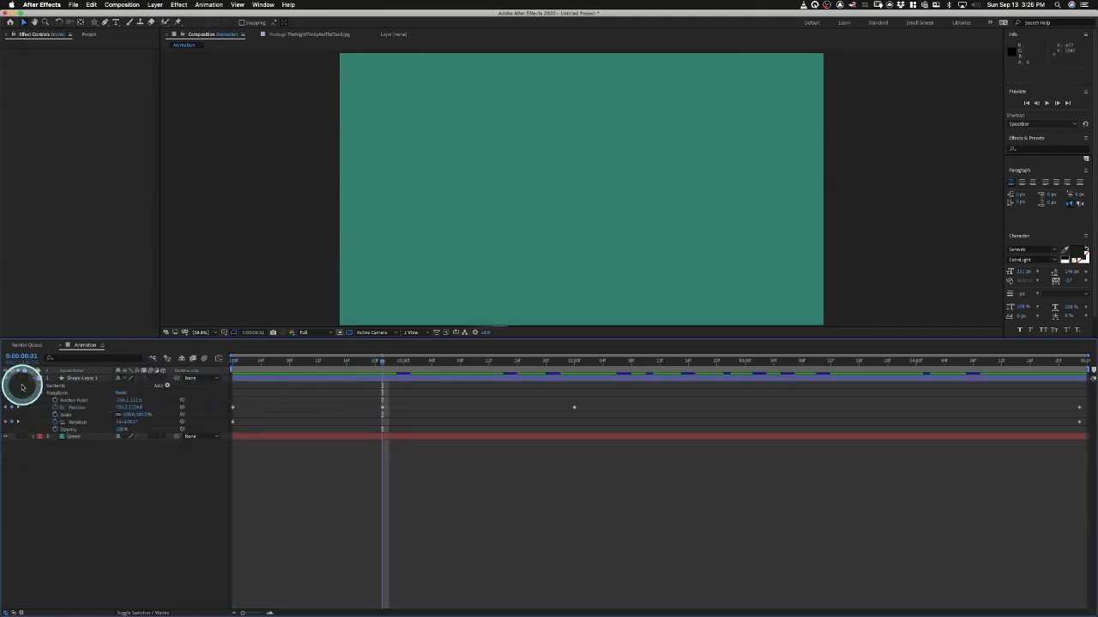
left_click_drag(360, 363, 433, 360)
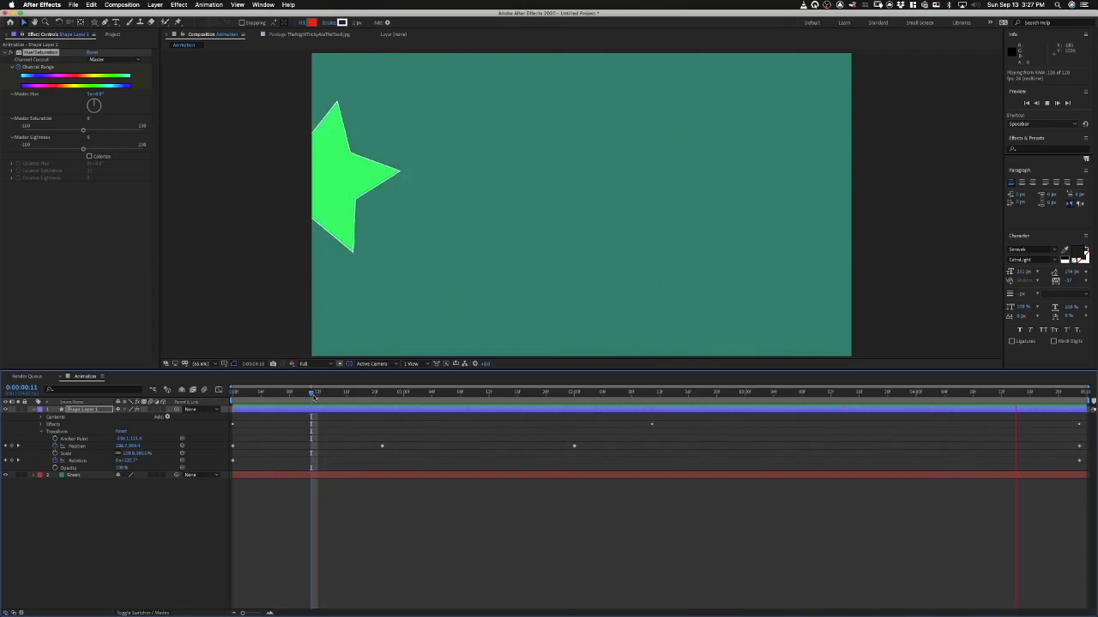
Step: Stop the preview, return to 0:00:00:00 and show only the keyframed properties of the star's layer
left_click(311, 391)
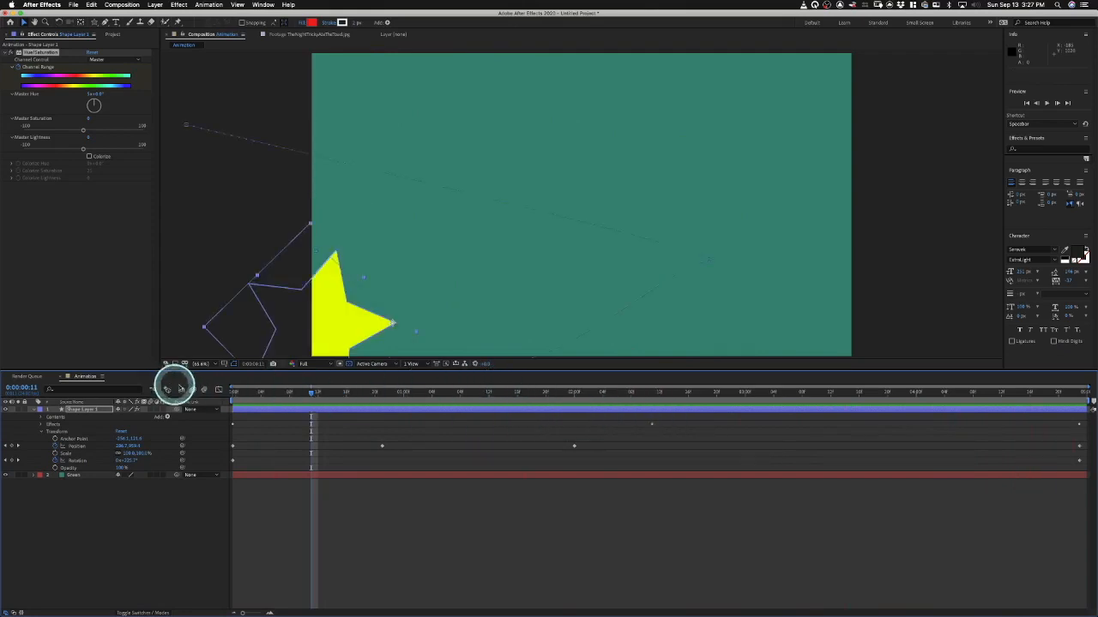
left_click(250, 392)
left_click_drag(250, 391, 162, 409)
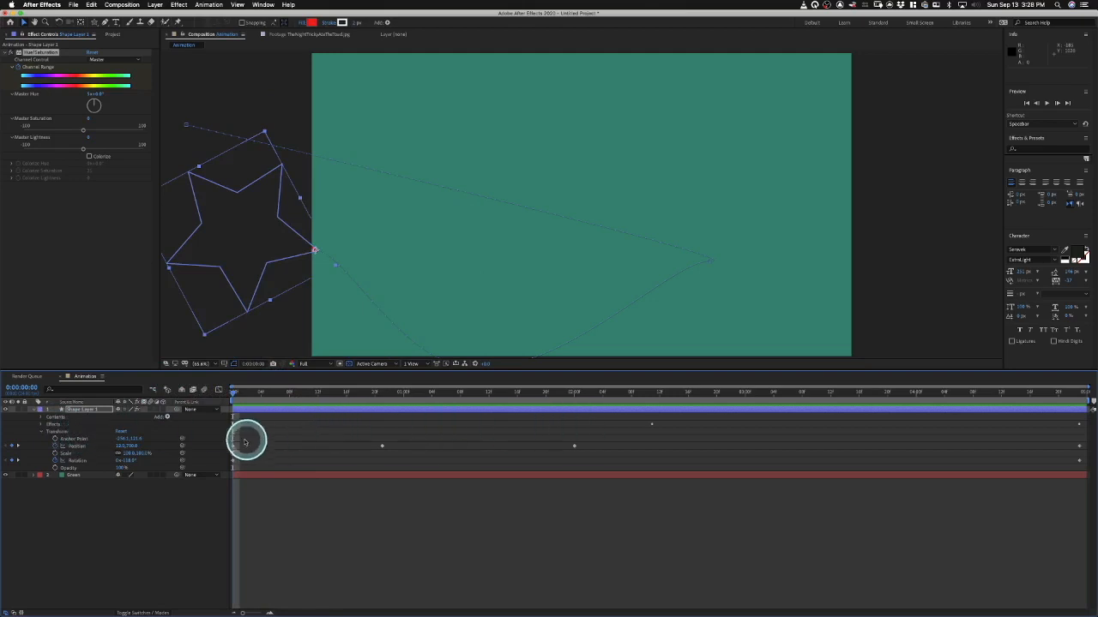
key("u")
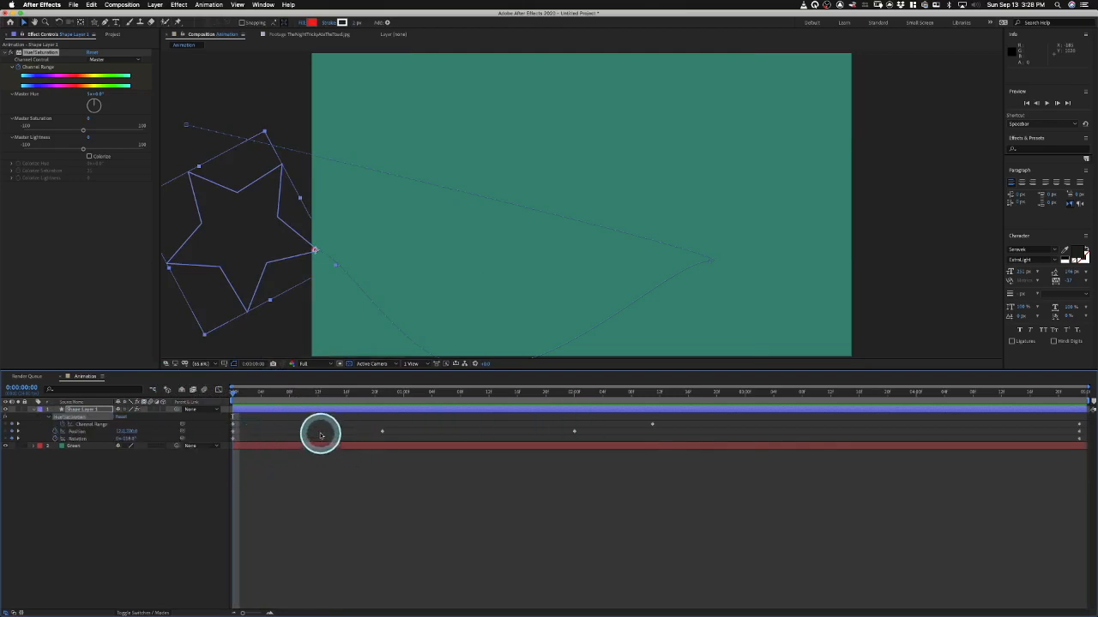
key("u")
key("u")
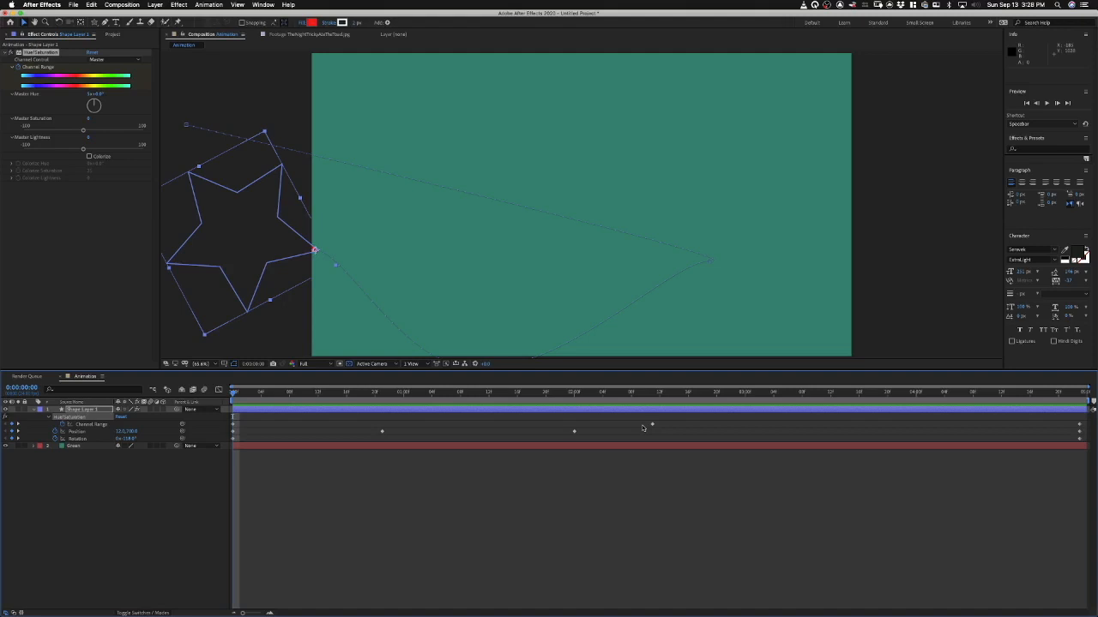
Step: Delete the middle and last Channel Range keyframes of the star's Hue/Saturation effect, and preview the animation
key("space")
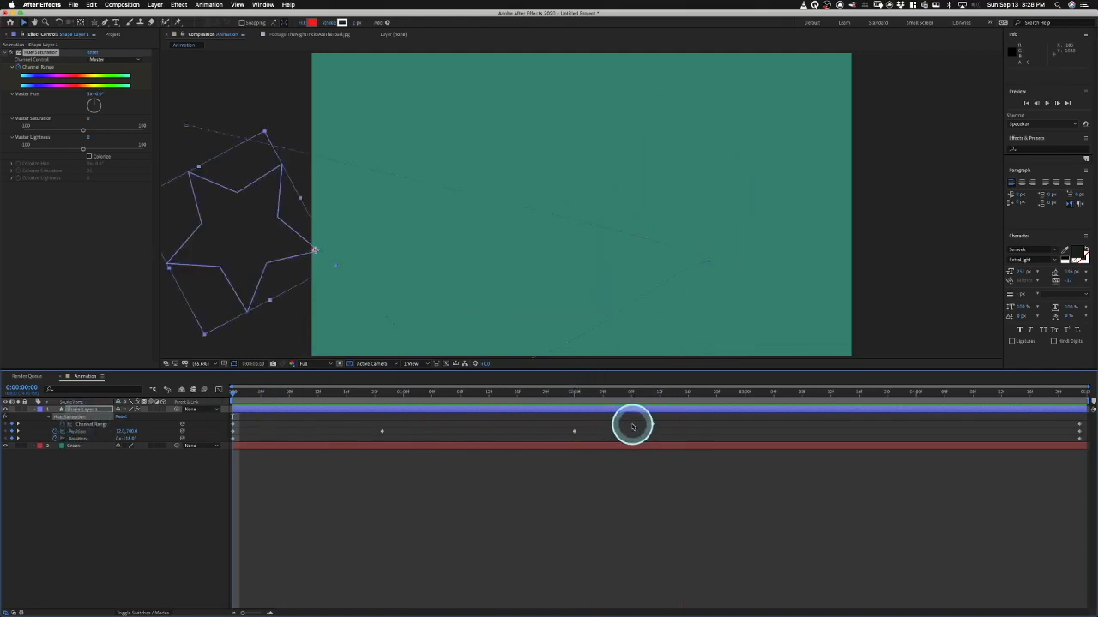
left_click_drag(632, 424, 1072, 417)
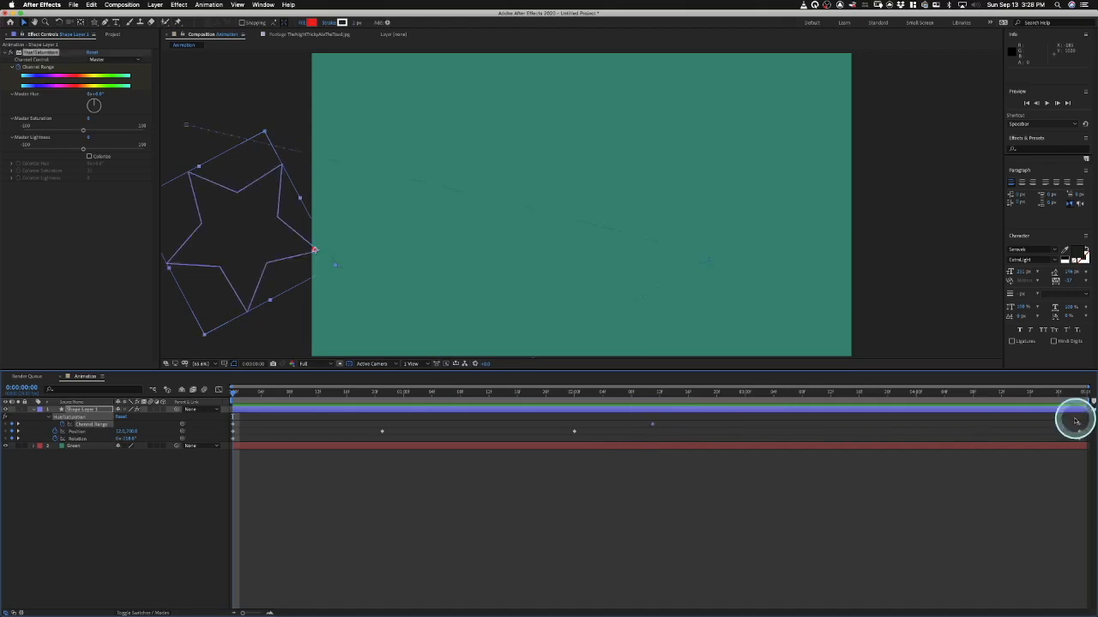
left_click(914, 463)
key("space")
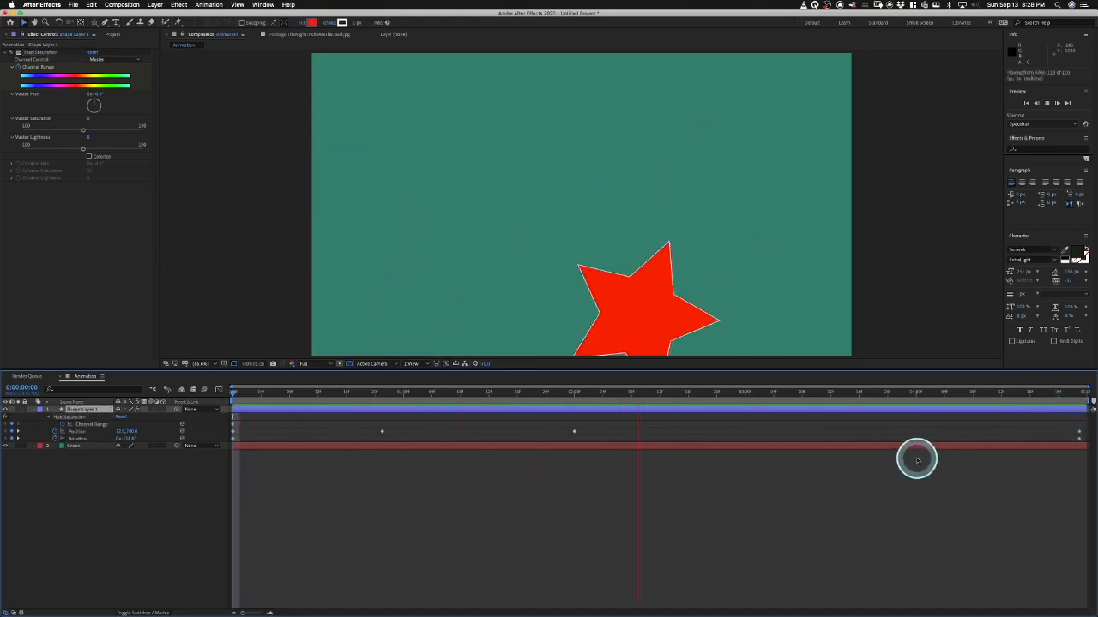
left_click(629, 481)
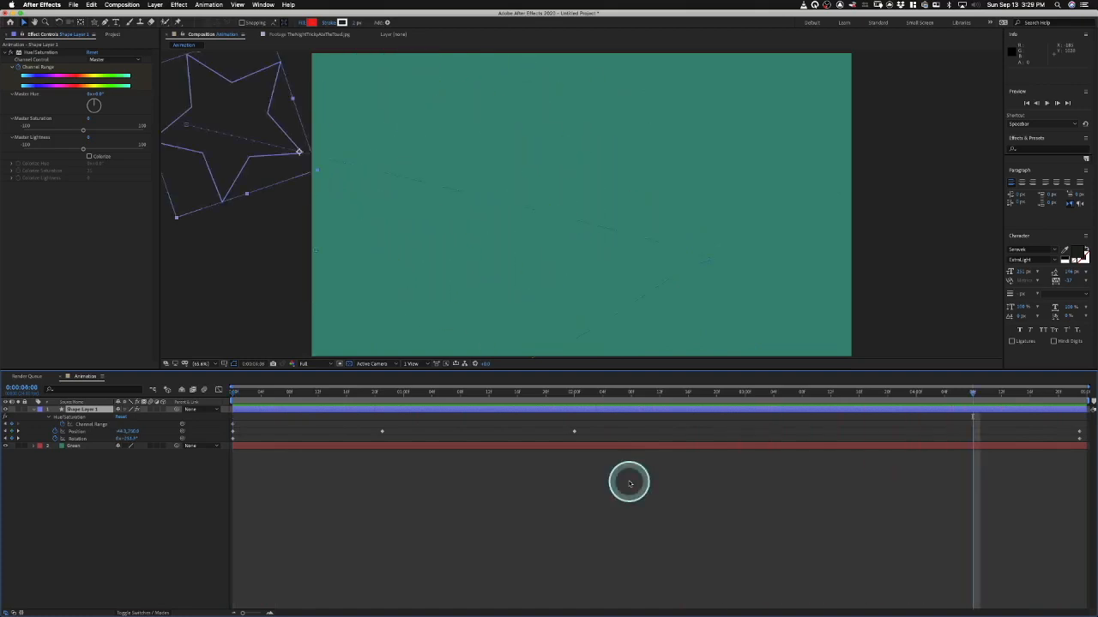